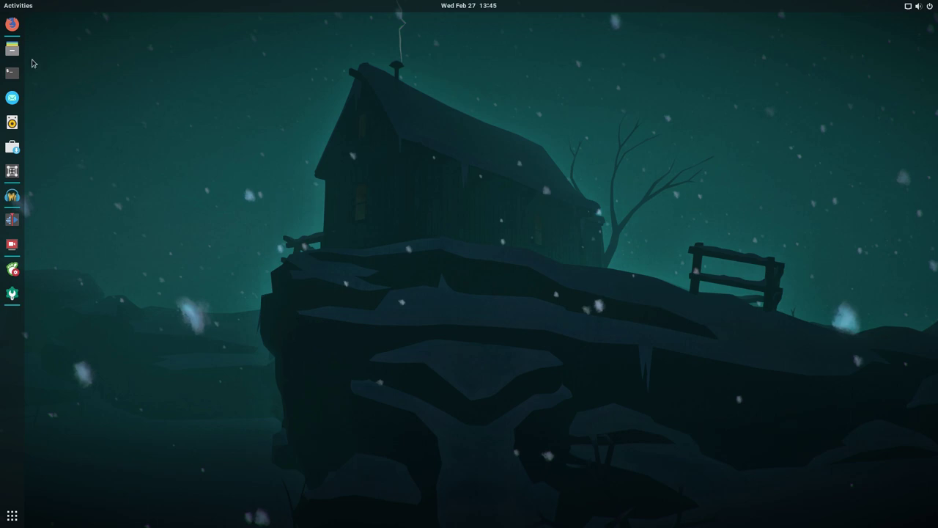
Open Firefox on the ArchLabs Linux home page and examine the paragraph about the ISO's live environment and installer
click(12, 25)
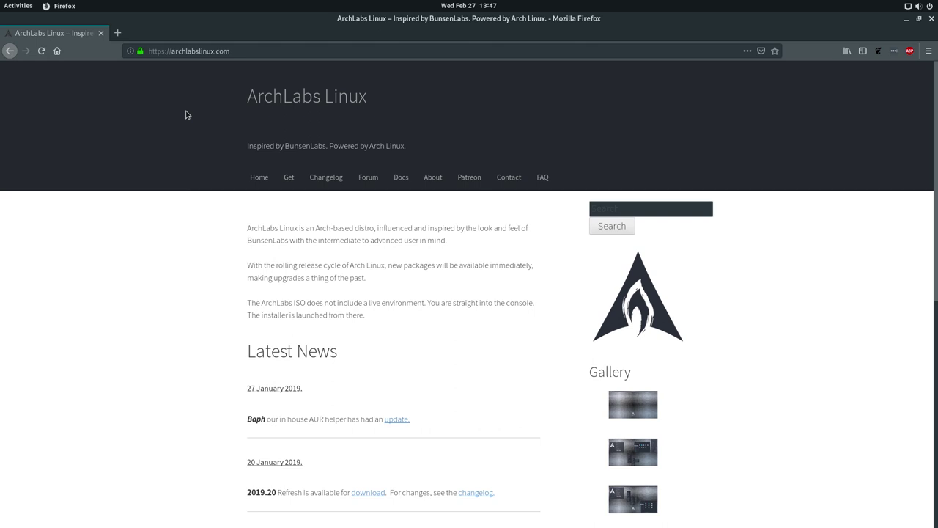
drag(429, 303, 440, 303)
drag(247, 302, 408, 321)
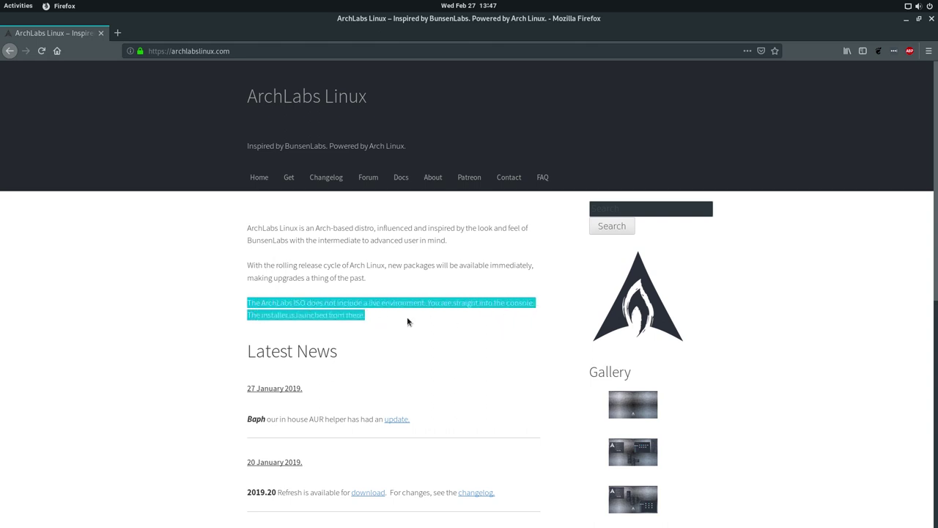
click(184, 299)
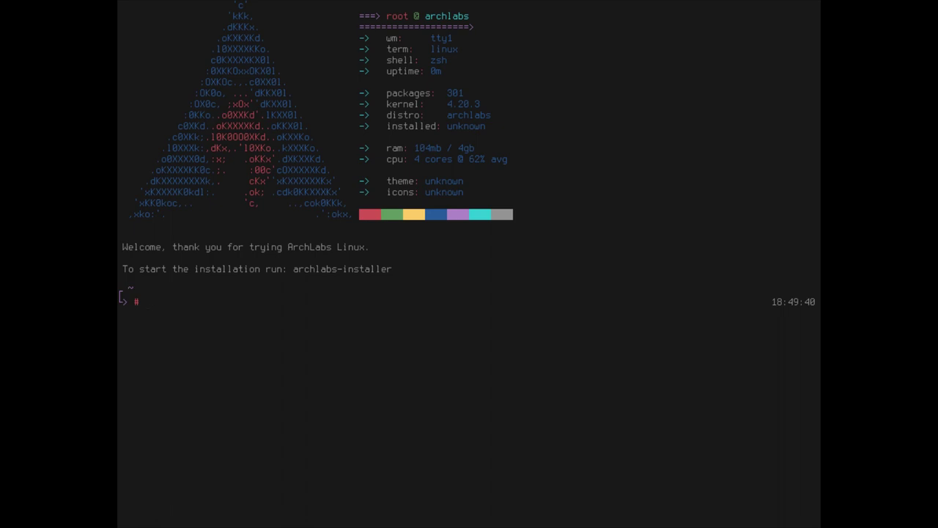
text(sdfasdf)
key(BackSpace)
key(BackSpace)
key(BackSpace)
key(BackSpace)
key(BackSpace)
key(BackSpace)
key(BackSpace)
Launch archlabs-installer from the console, accept the welcome message and choose the us English keymap
text(archlabs-installer)
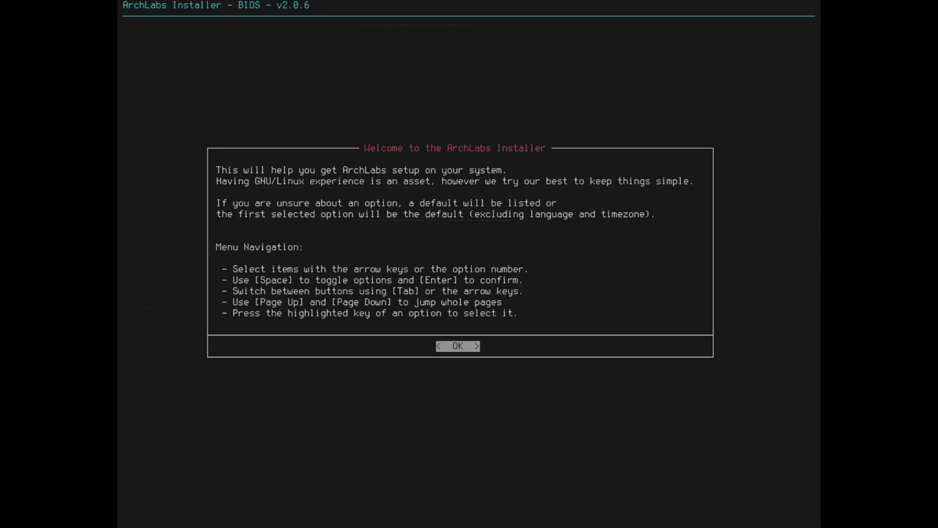
key(Return)
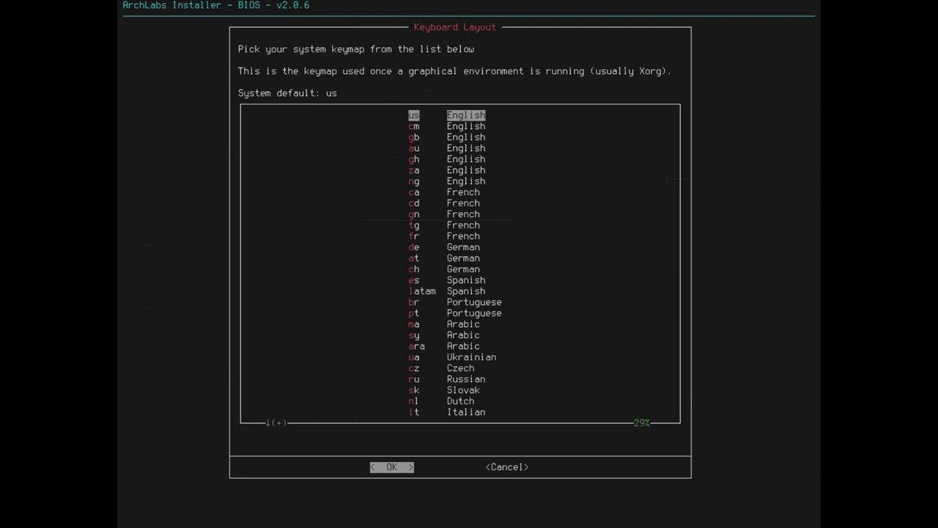
key(Return)
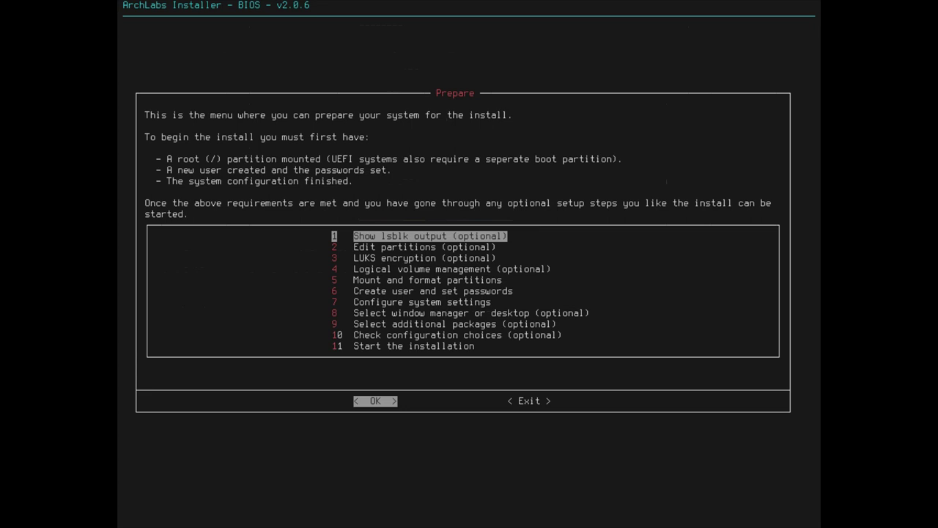
Try to mount and format partitions from the Prepare menu
key(Down)
key(Down)
key(Down)
key(Down)
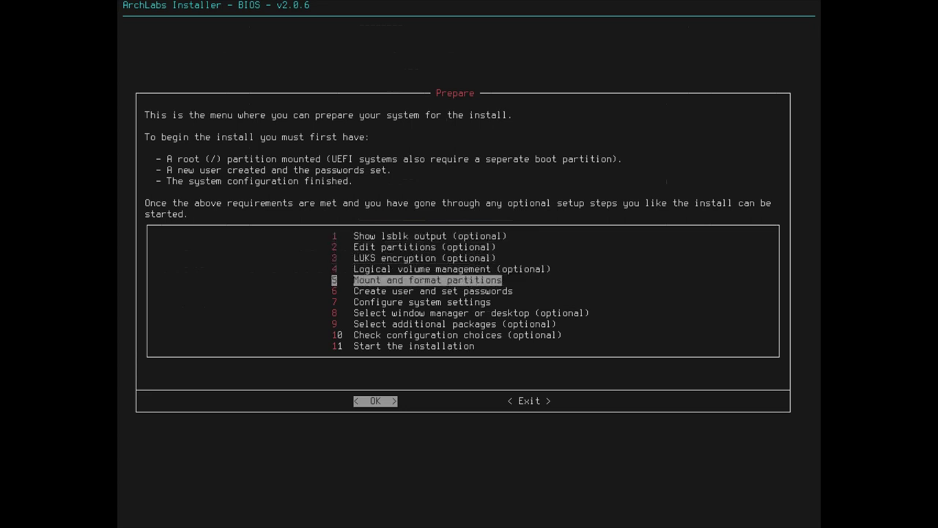
key(Return)
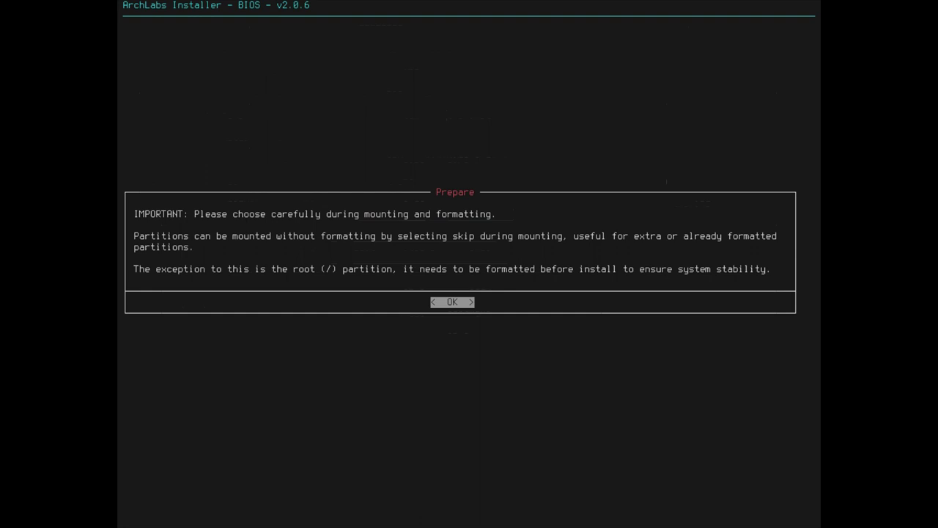
key(Return)
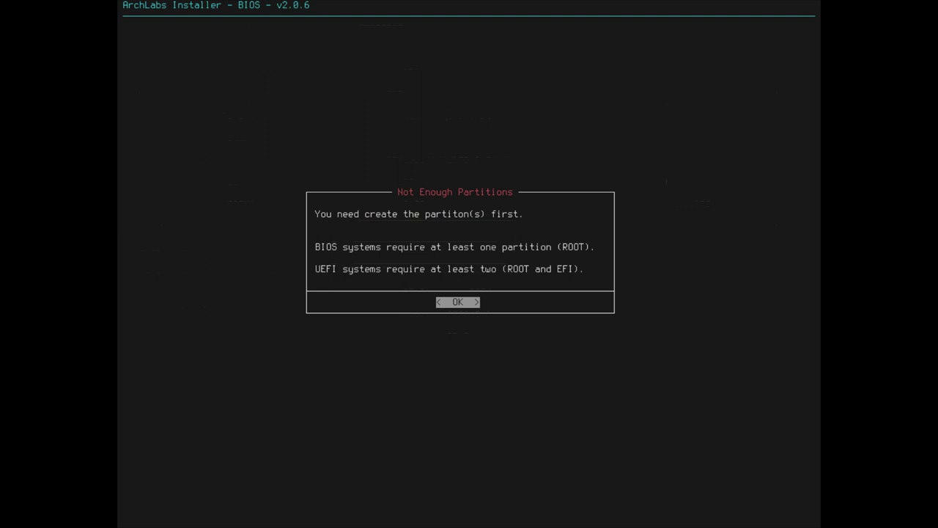
key(Return)
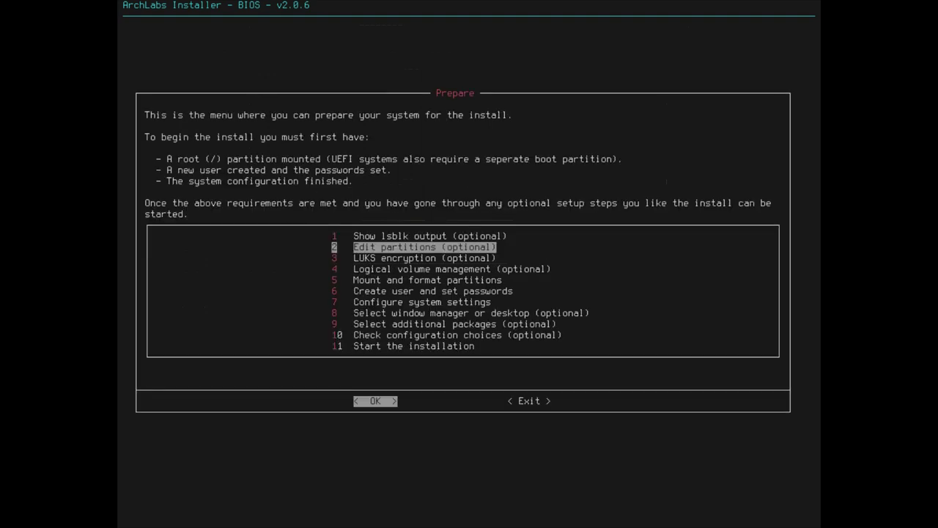
Auto-partition /dev/sda with a 512M ext4 boot partition and an ext4 partition using all remaining space
key(Up)
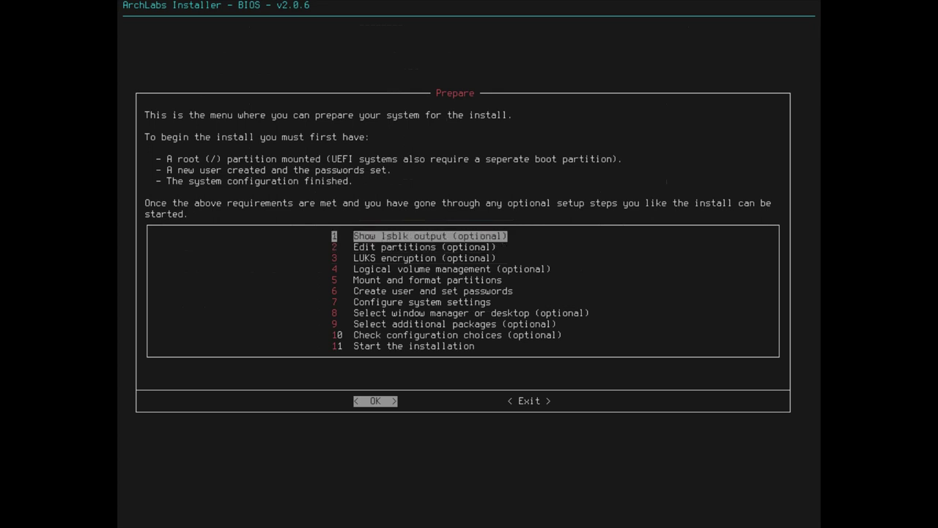
key(Down)
key(Return)
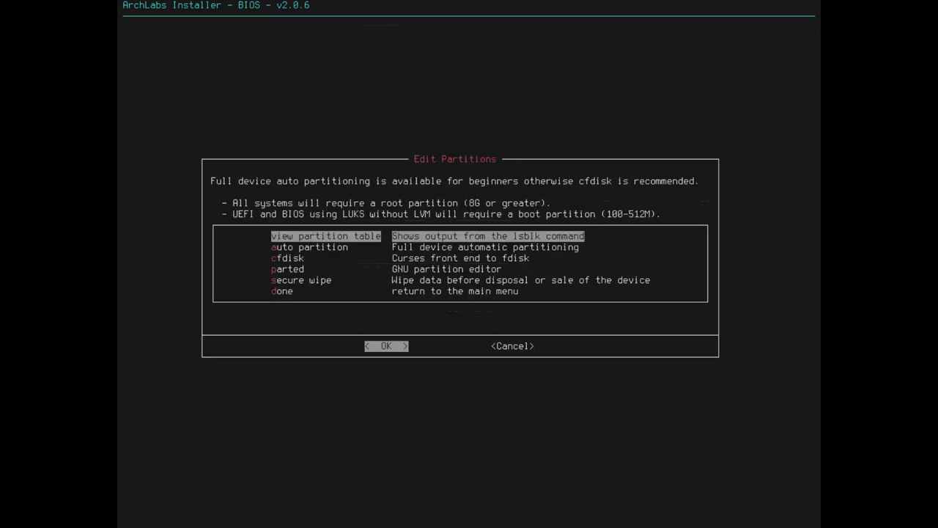
key(Down)
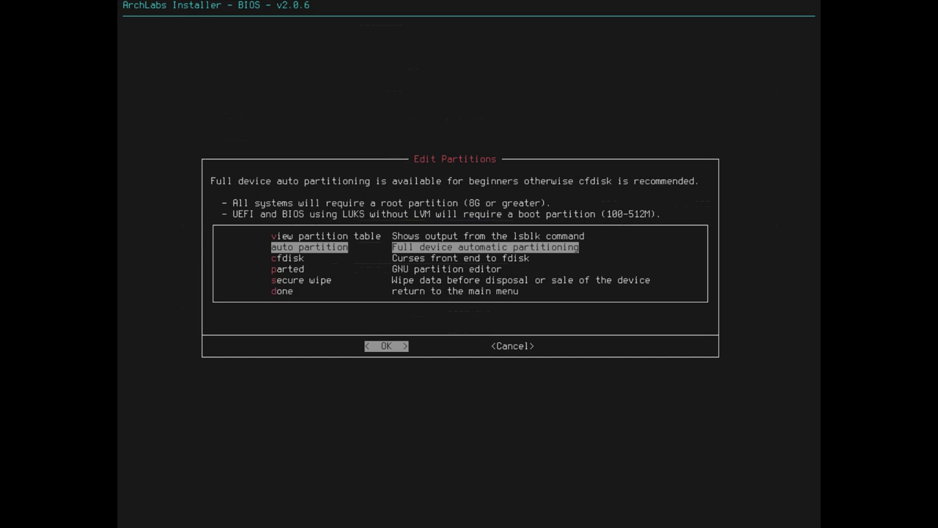
key(Up)
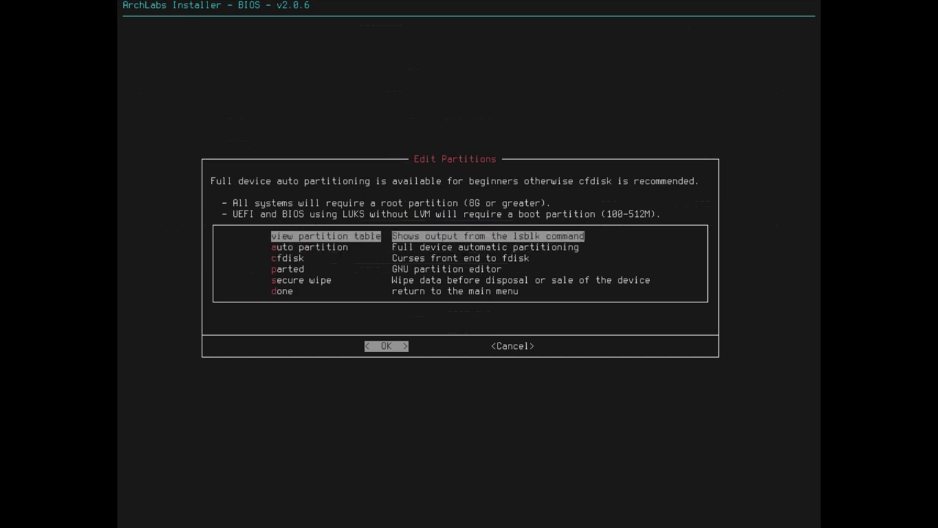
key(Down)
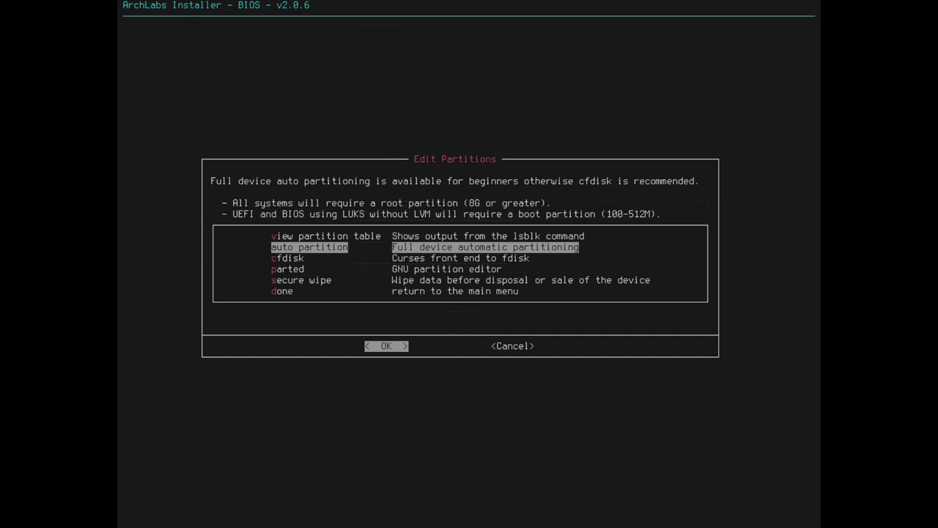
key(Return)
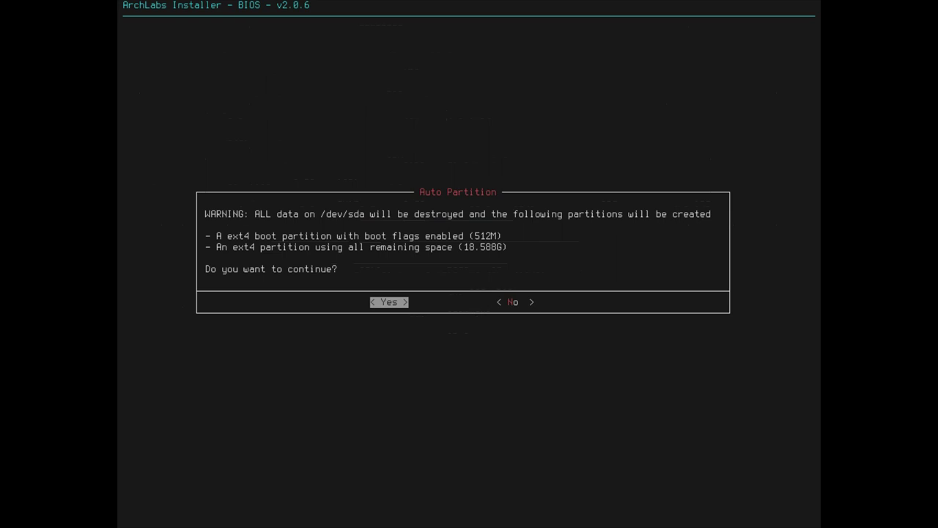
key(Return)
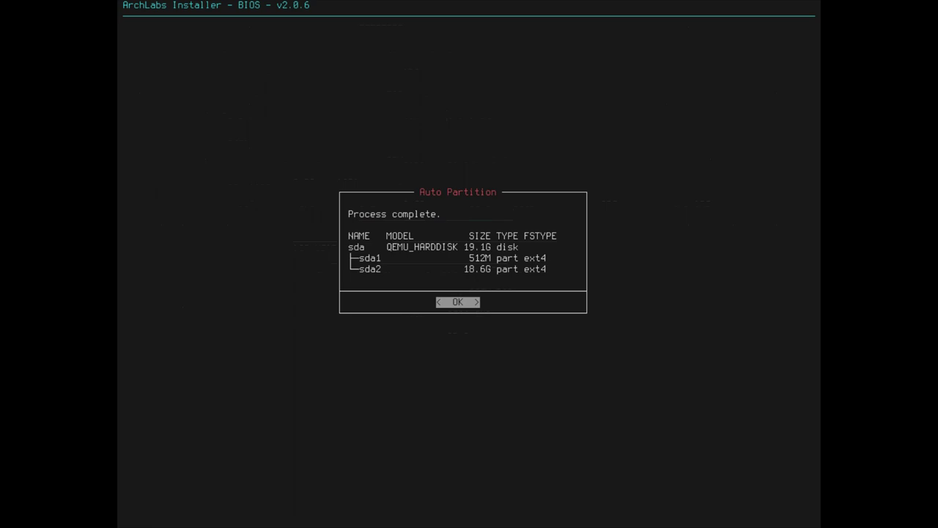
key(Return)
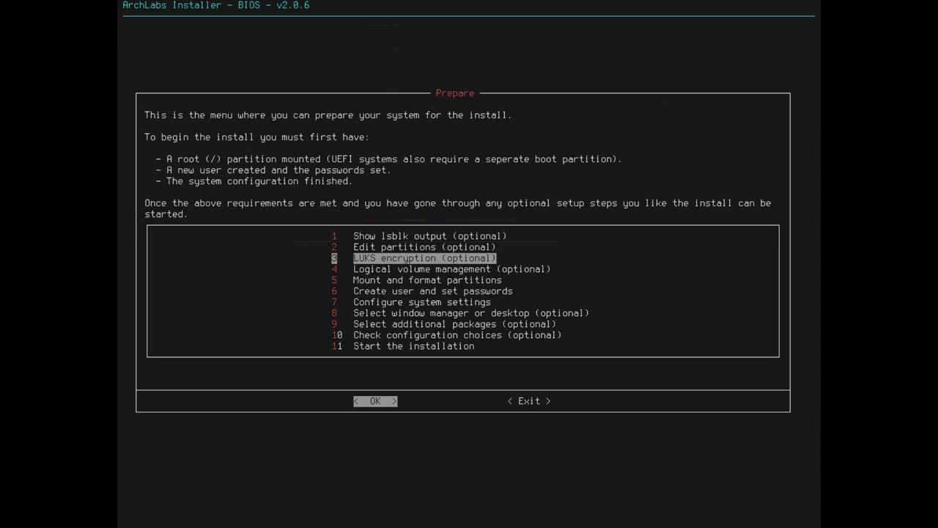
Start mounting and formatting partitions, choosing /dev/sda2 as the root partition
key(Down)
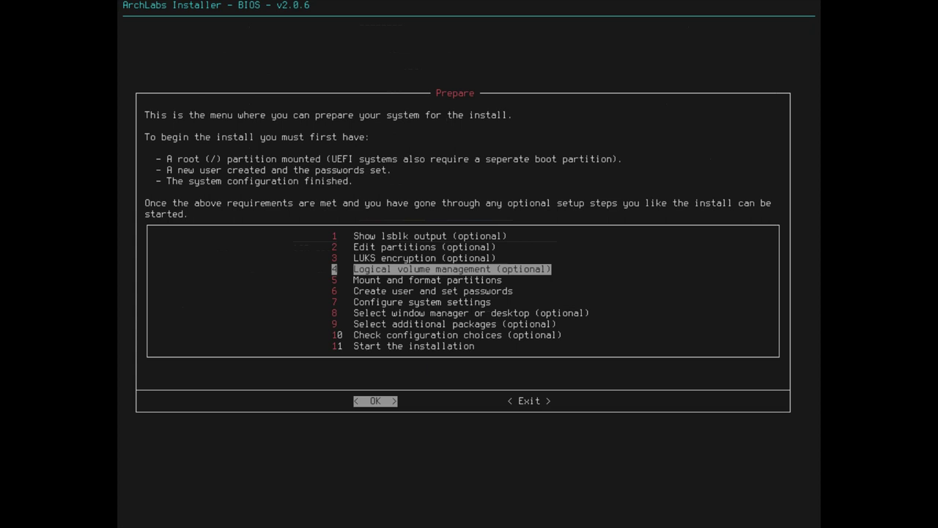
key(Down)
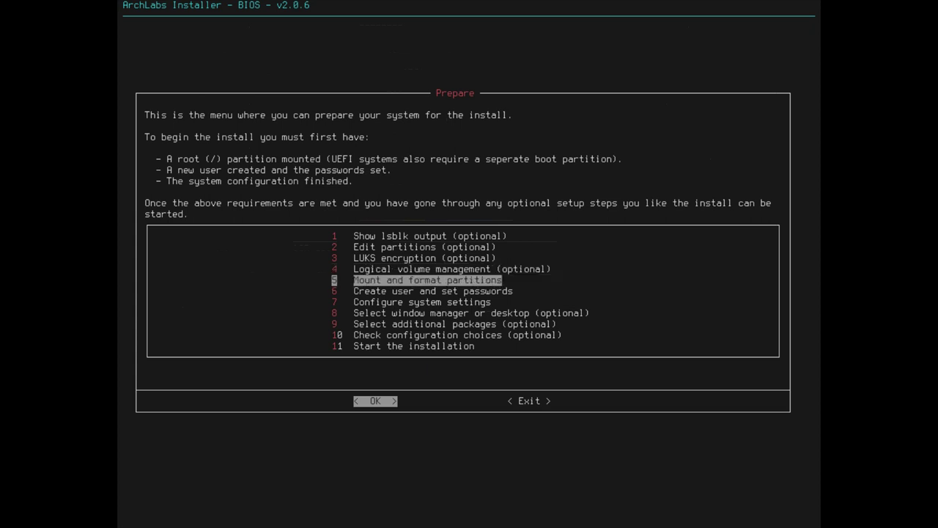
key(Return)
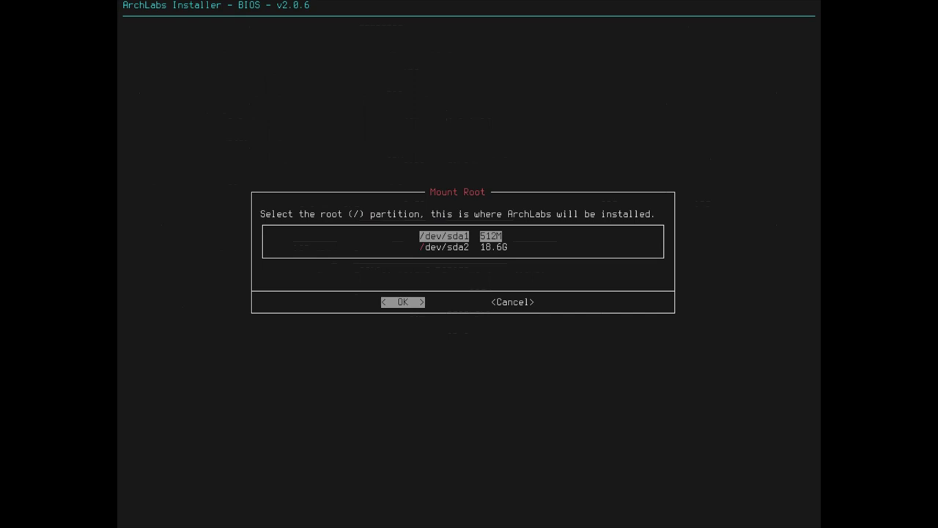
key(Down)
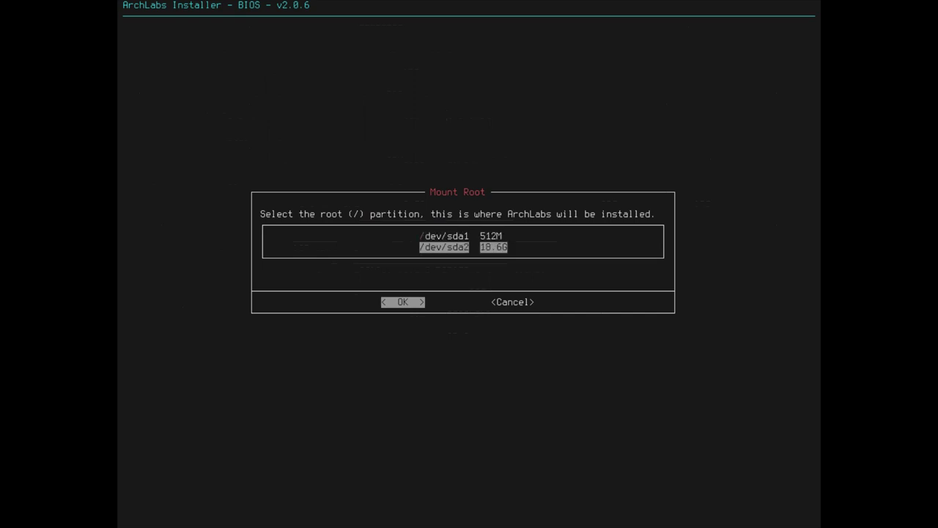
key(Return)
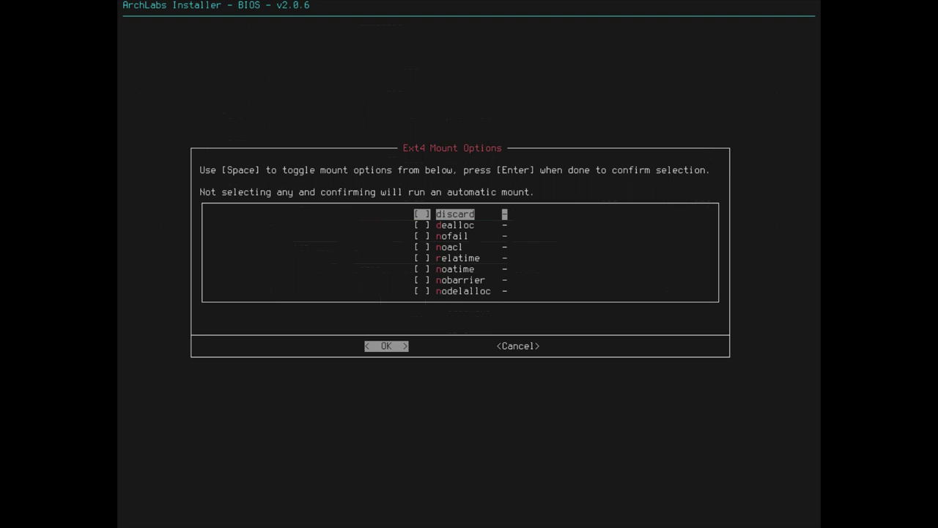
Review the ext4 mount options and accept an automatic mount with none of them selected
key(Down)
key(Down)
key(Down)
key(Down)
key(Down)
key(Down)
key(Down)
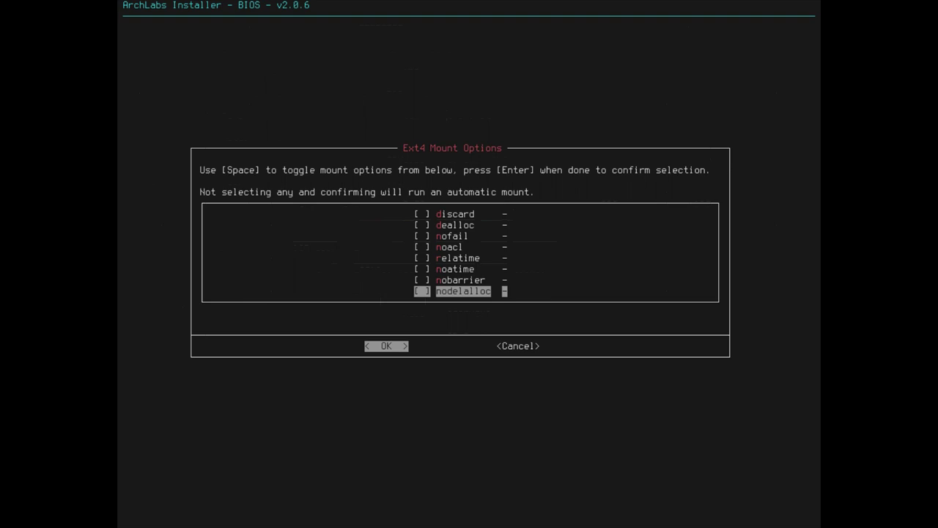
key(Return)
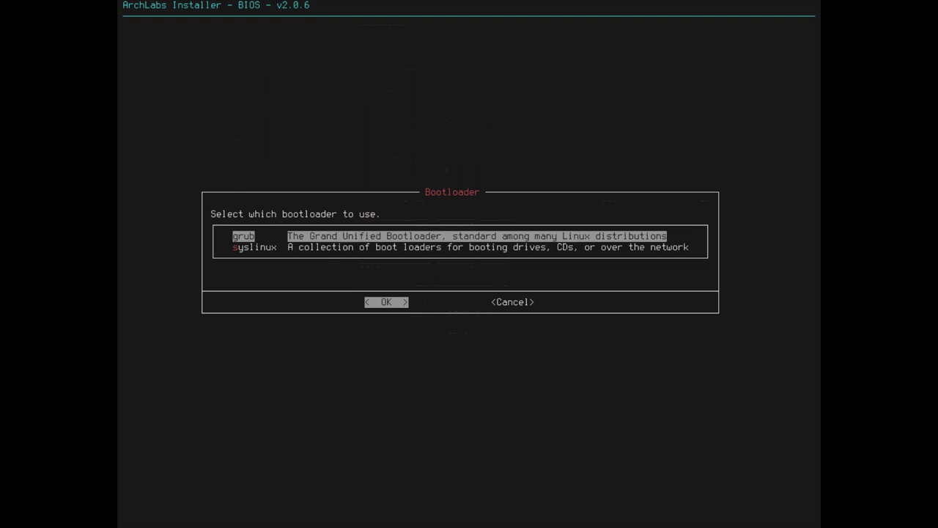
Choose grub as the bootloader and allocate a 3927M swapfile at /swapfile
key(Return)
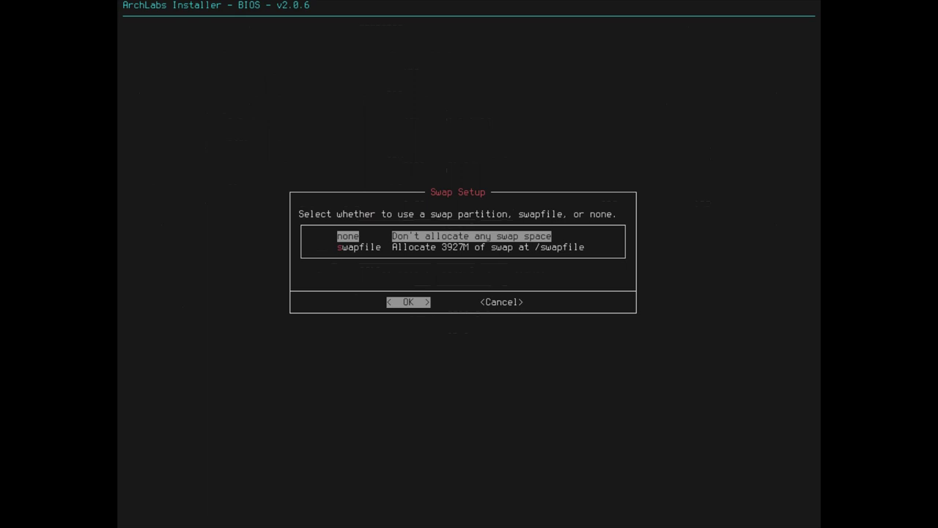
key(Down)
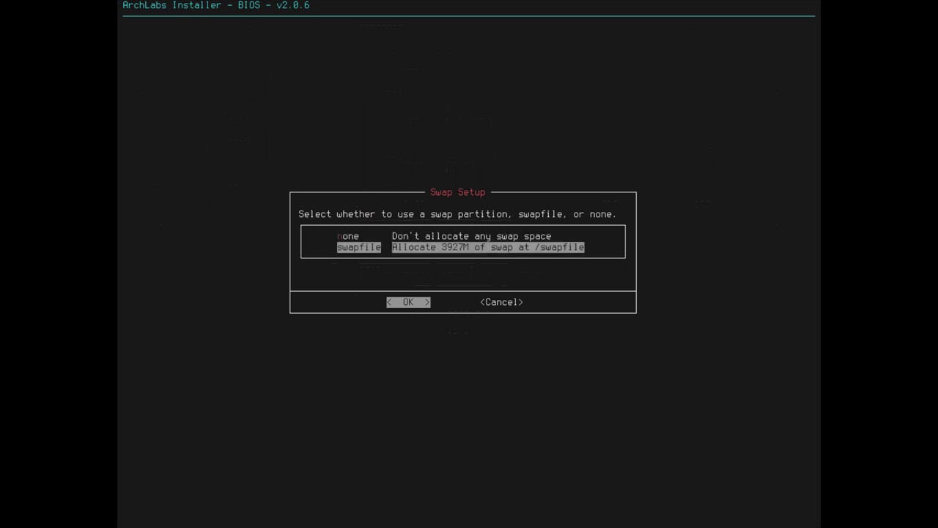
key(Up)
key(Down)
key(Return)
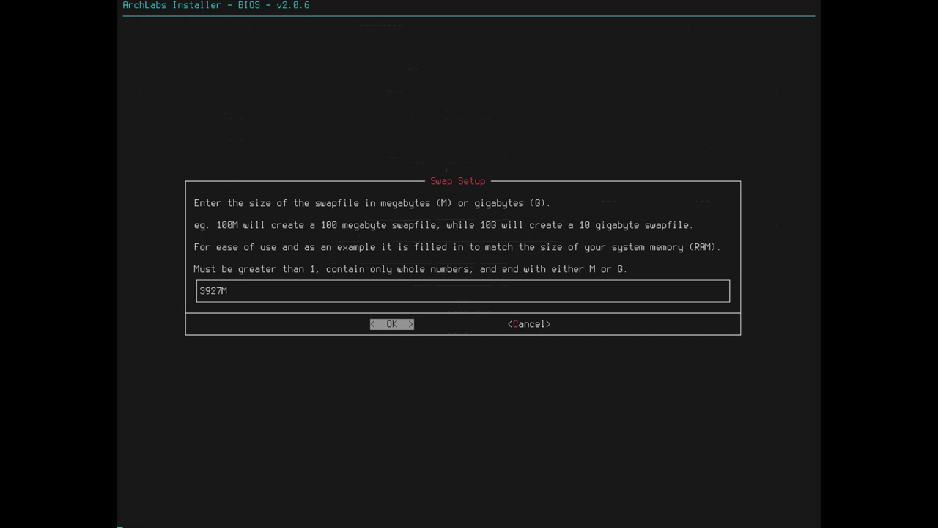
key(Return)
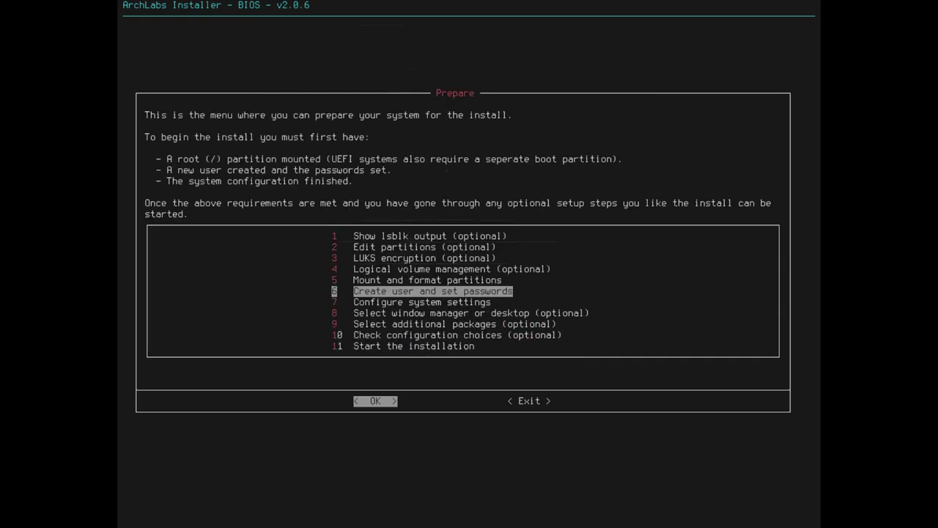
Start creating the user account, entering the username and the account password once, and try to submit the form
key(Return)
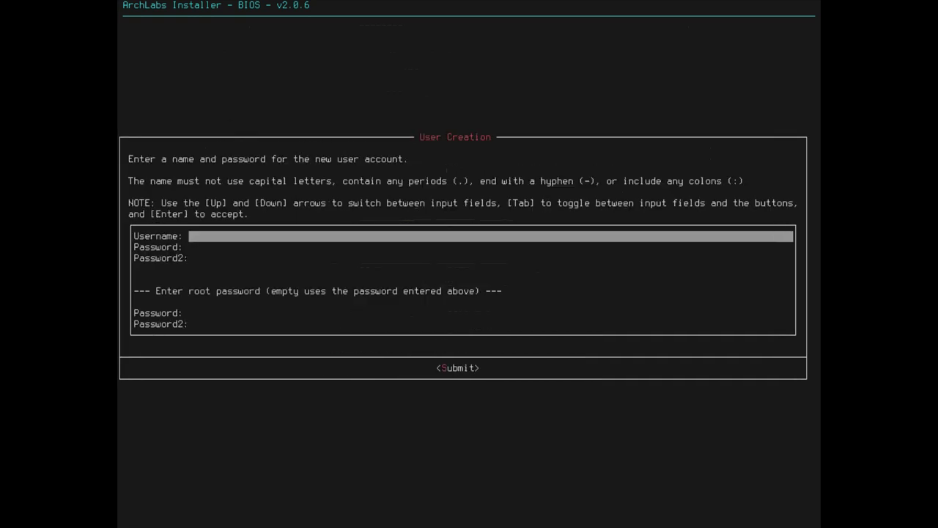
text(vintalorian)
key(Tab)
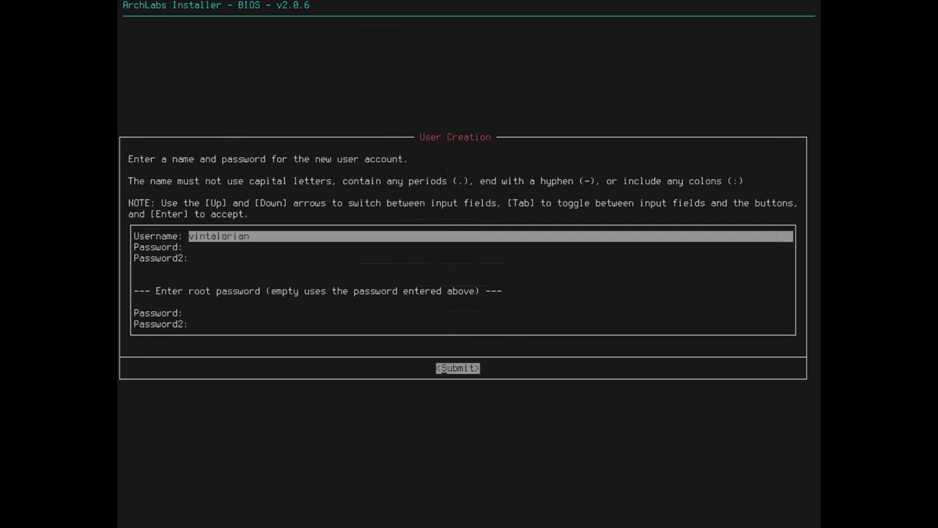
key(Tab)
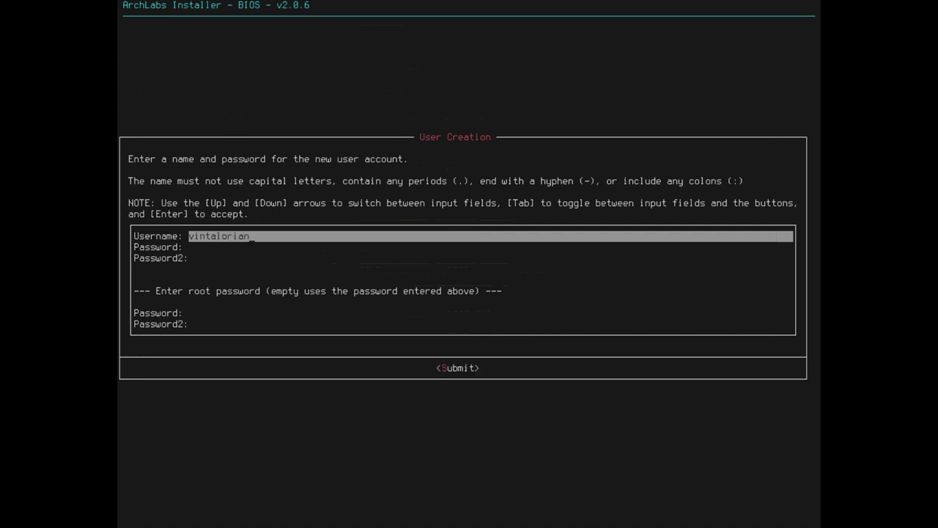
key(Down)
text(**********)
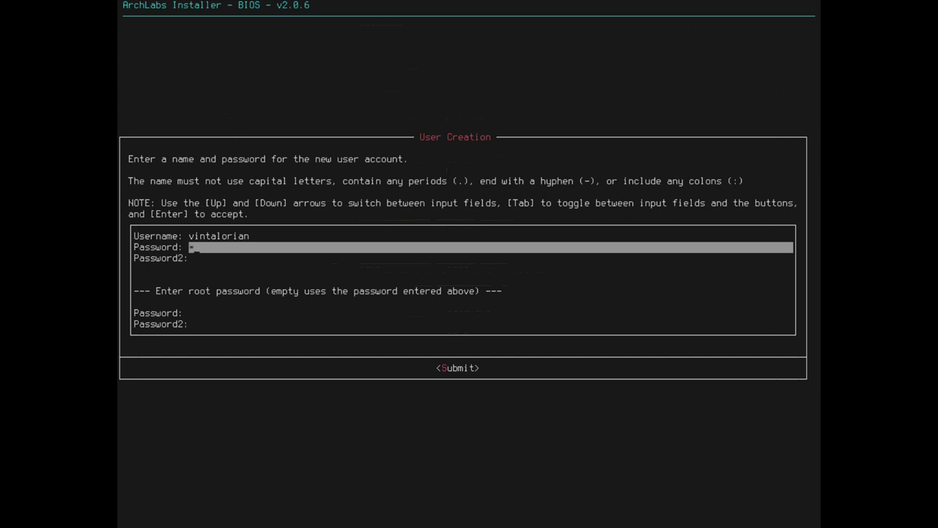
key(Tab)
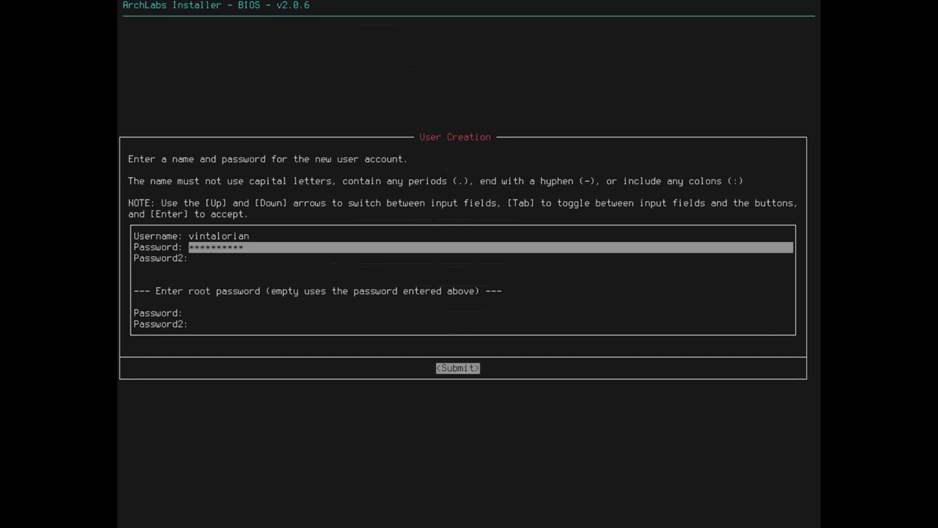
key(Return)
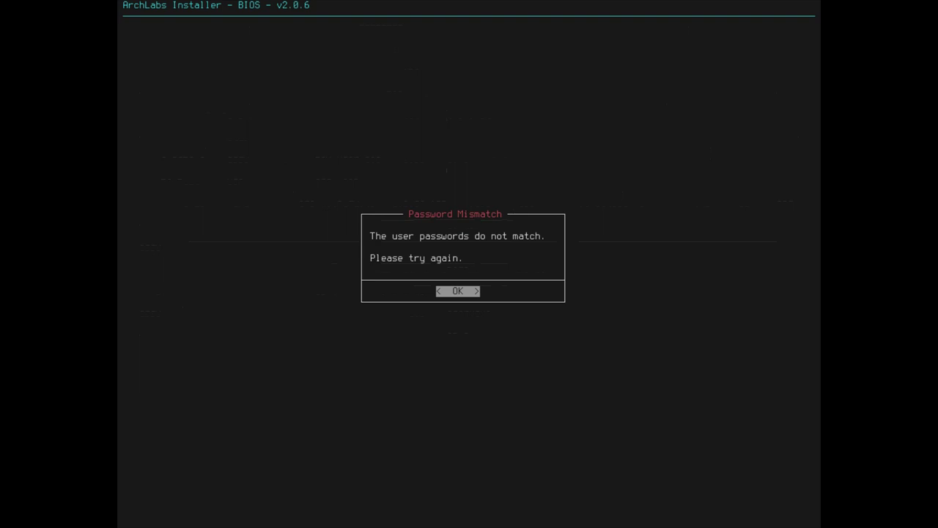
key(Return)
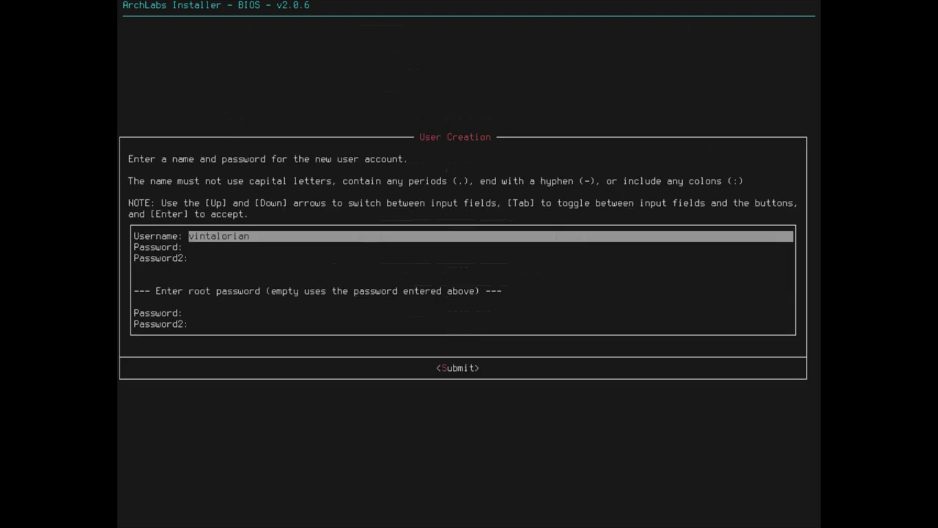
Enter the user account password in both fields, leave the root password fields empty, and submit the form
key(Down)
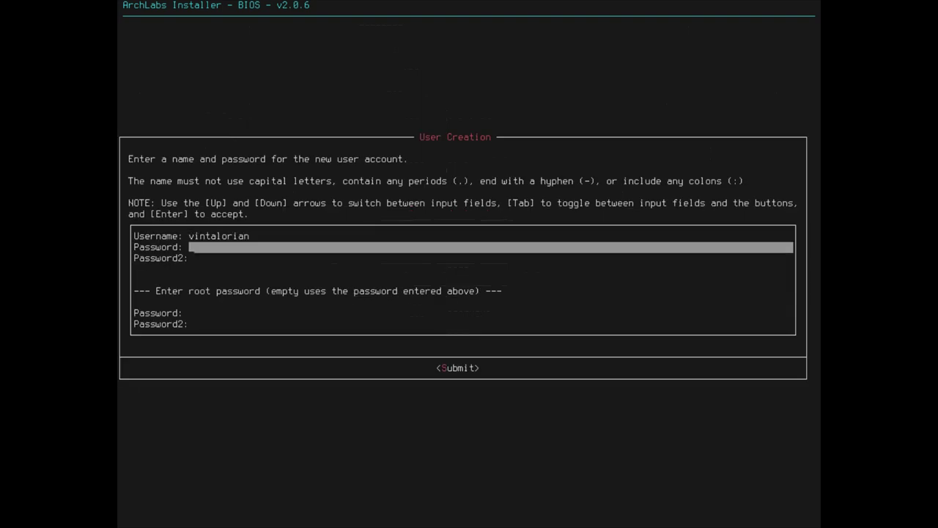
text(**********)
key(Down)
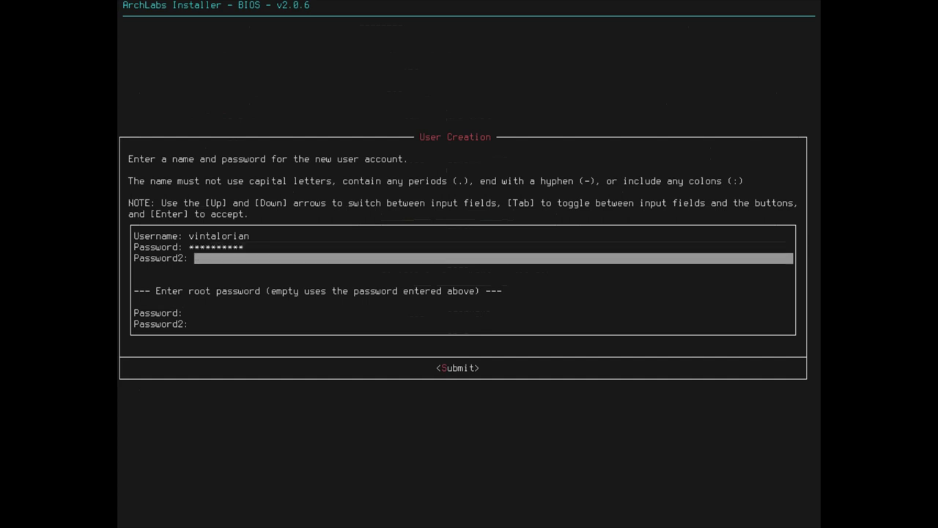
text(*********)
key(Down)
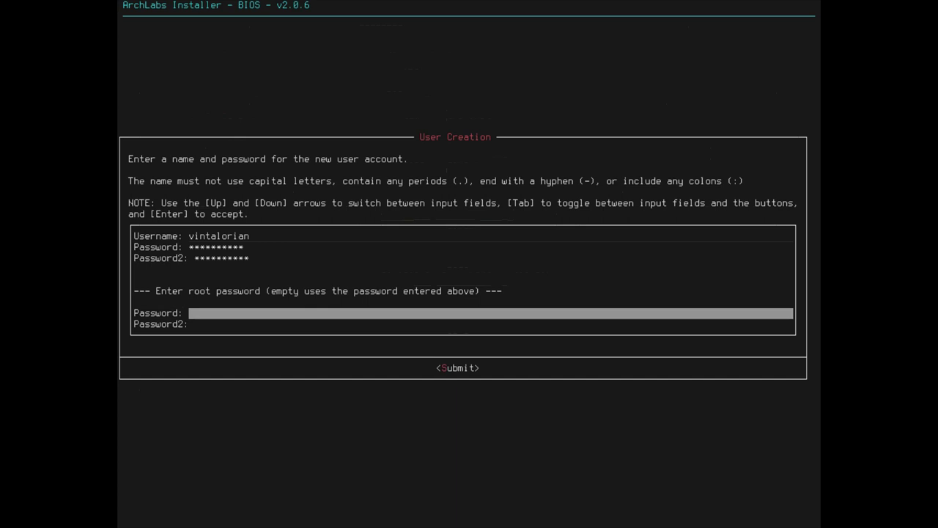
key(Down)
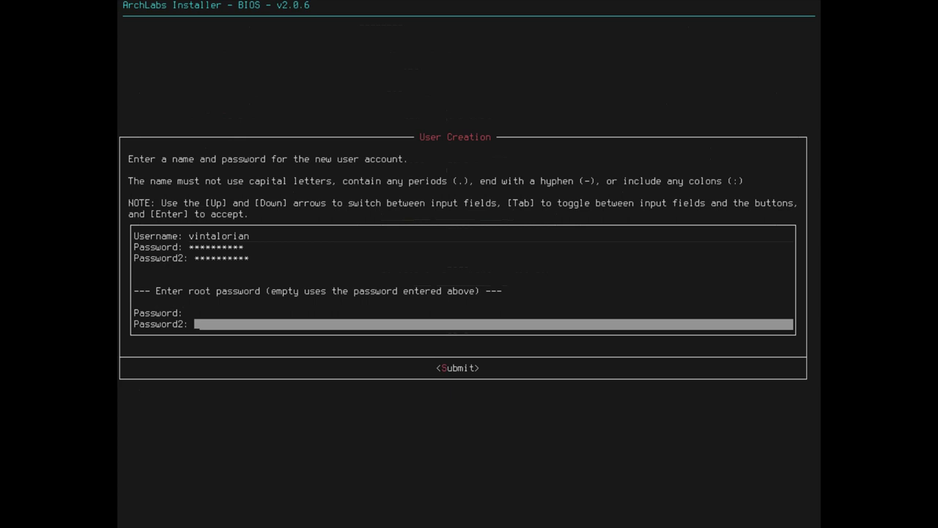
key(Up)
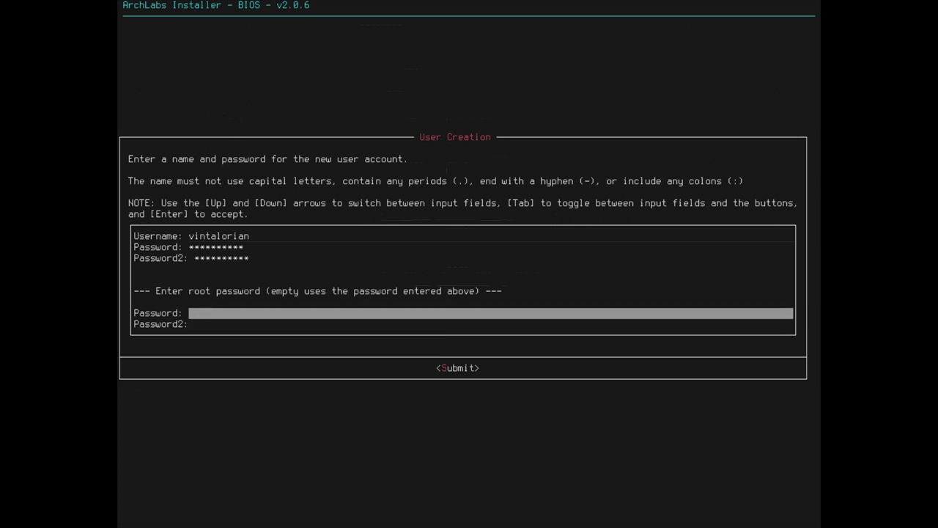
key(Down)
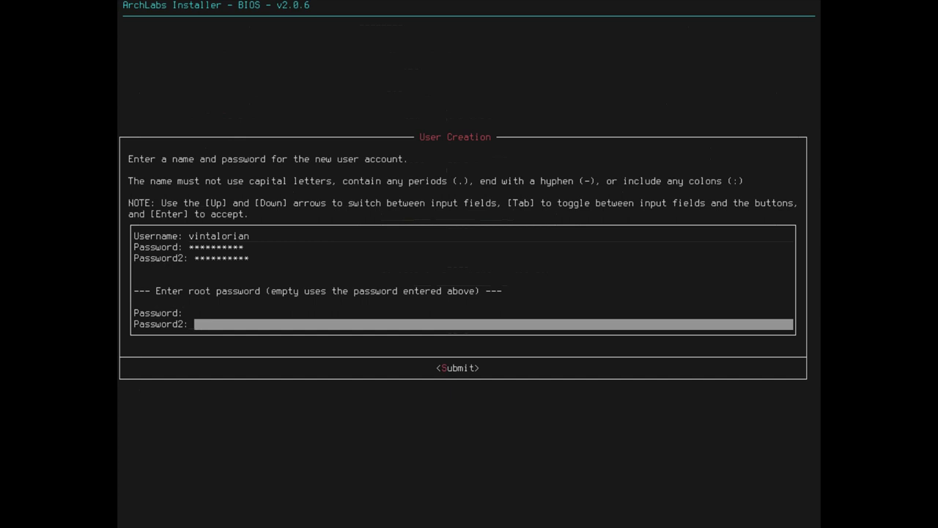
key(Return)
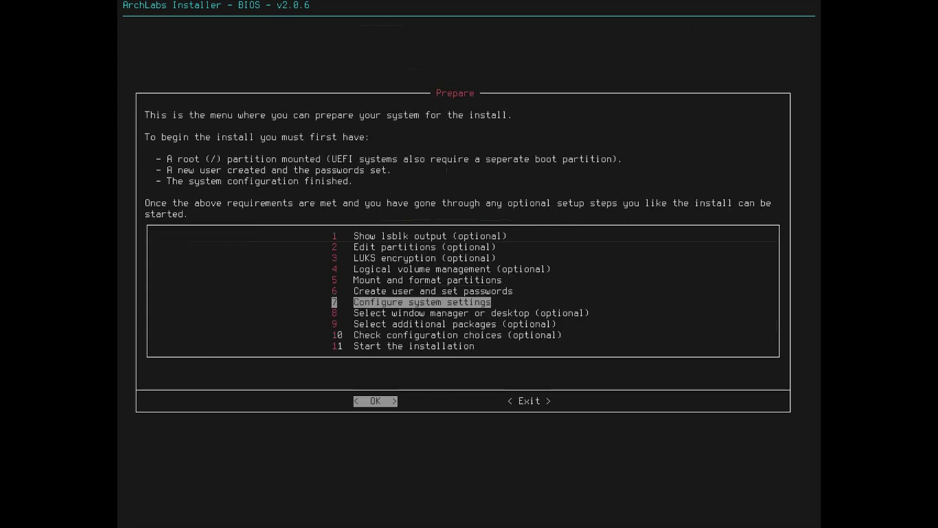
Configure the system settings with /bin/bash as the shell for the new user and root, and accept archlabs as the hostname
key(Return)
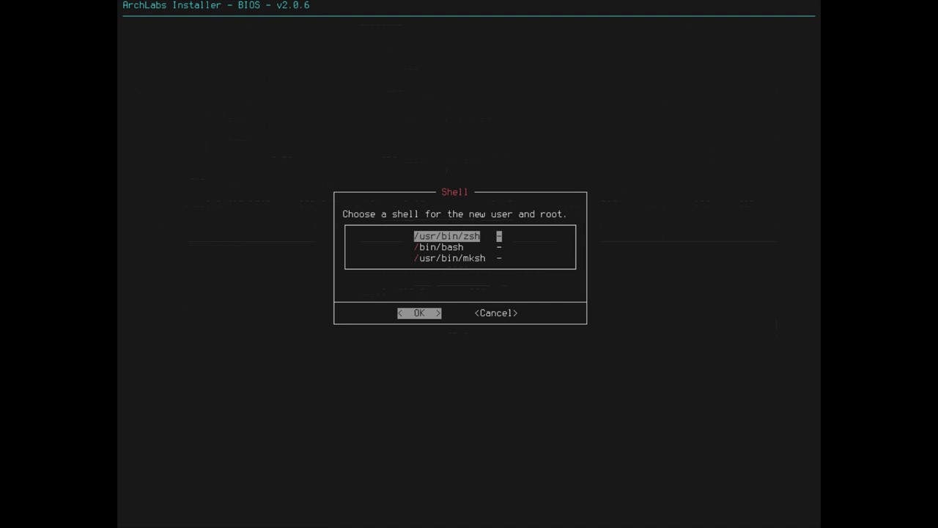
key(Down)
key(Down)
key(Up)
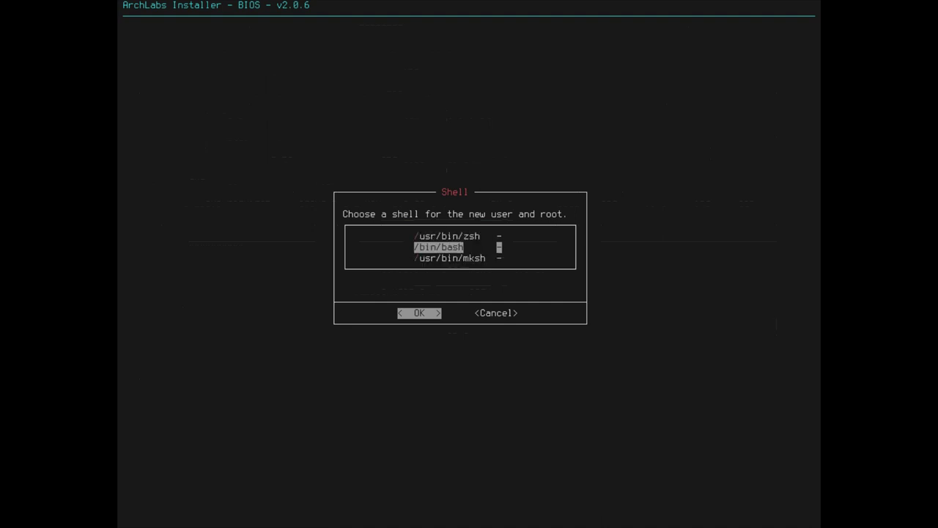
key(Up)
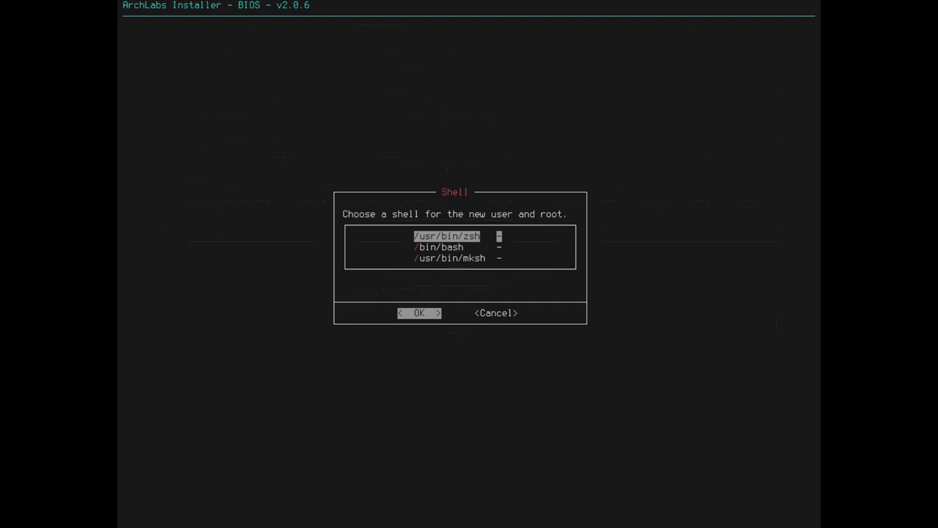
key(Down)
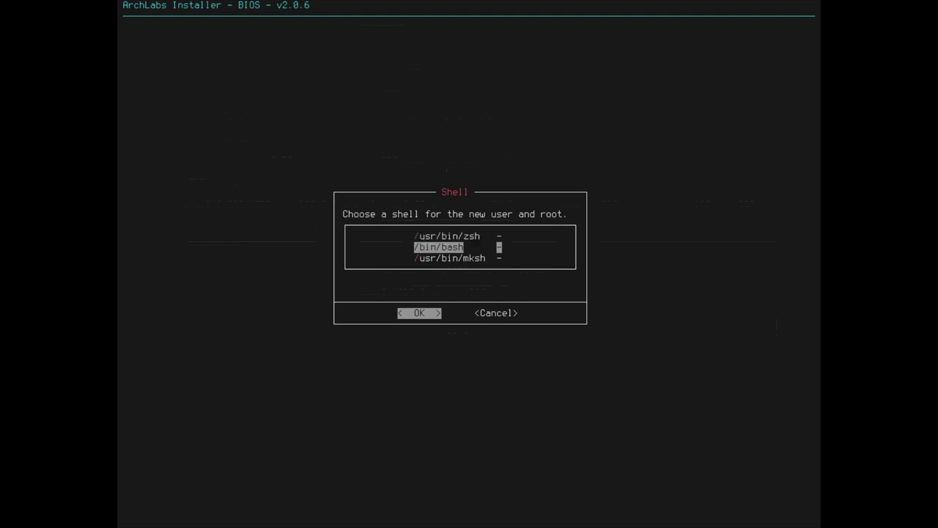
key(Return)
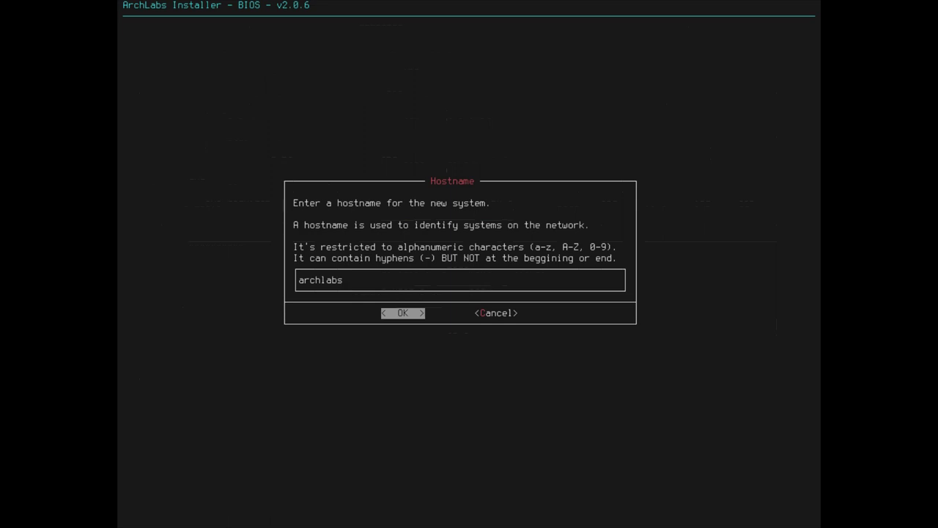
key(Return)
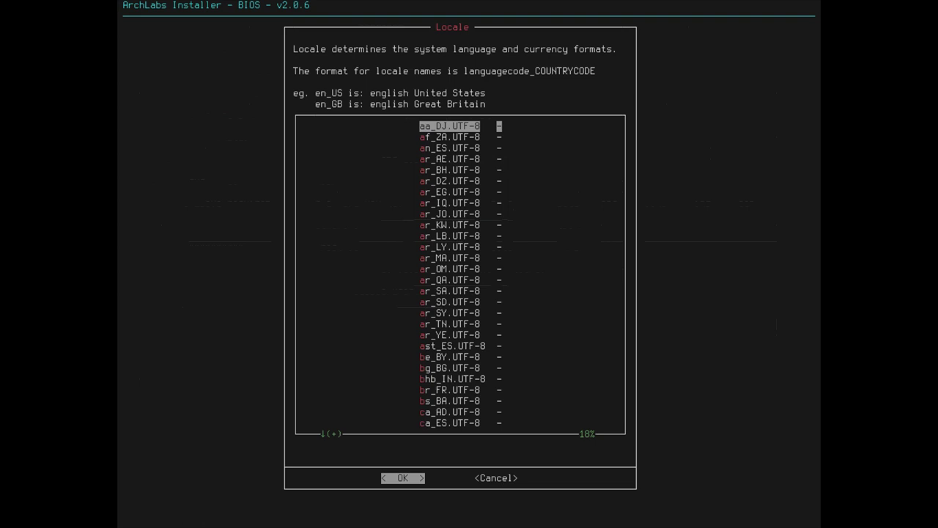
Choose an English UTF-8 locale for the system language and currency formats
key(Down)
key(Down)
key(Down)
key(Down)
key(Down)
key(Down)
key(Down)
key(Down)
key(Down)
key(Down)
key(Down)
key(Down)
key(Down)
key(Down)
key(Down)
key(Down)
key(Down)
key(Down)
key(Down)
key(Down)
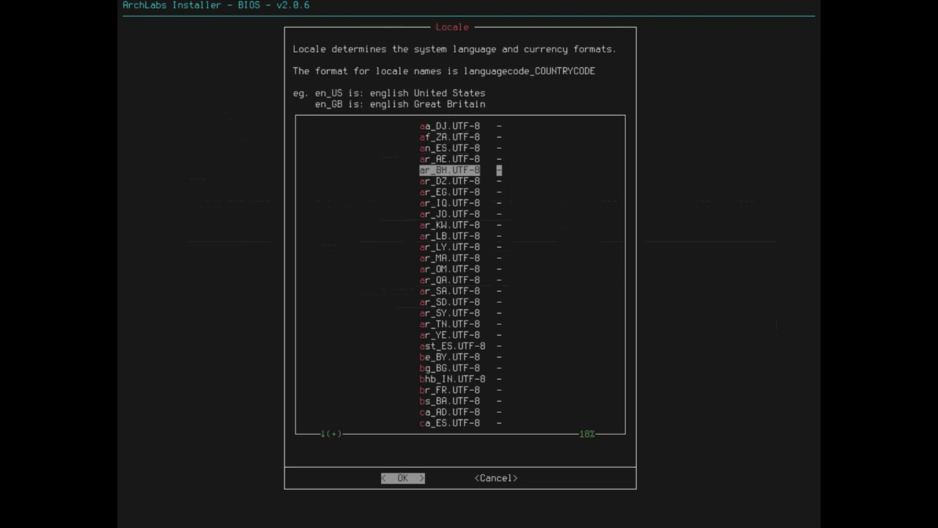
key(Down)
key(Down)
key(Down)
key(Down)
key(Down)
key(Down)
key(Down)
key(Down)
key(Down)
key(Down)
key(Down)
key(Down)
key(Down)
key(Down)
key(Down)
key(Down)
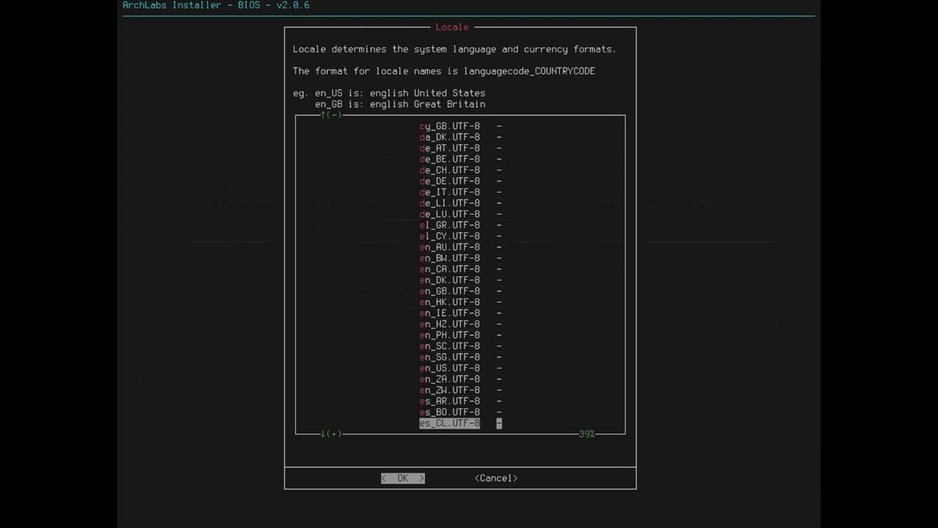
key(Up)
key(Up)
key(Up)
key(Up)
key(Up)
key(Up)
key(Up)
key(Up)
key(Up)
key(Up)
key(Up)
key(Up)
key(Down)
key(Down)
key(Down)
key(Down)
key(Down)
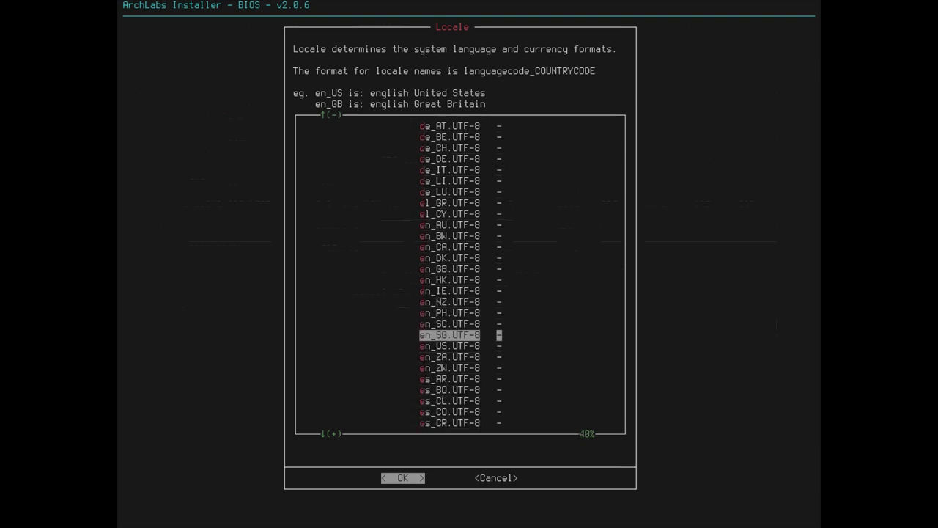
key(Return)
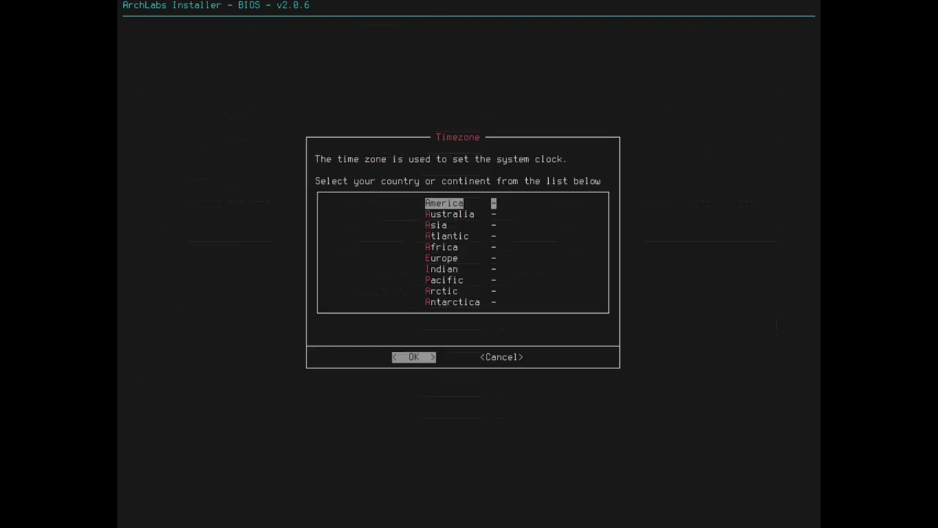
Set the system time zone to America/Detroit and confirm it
key(Return)
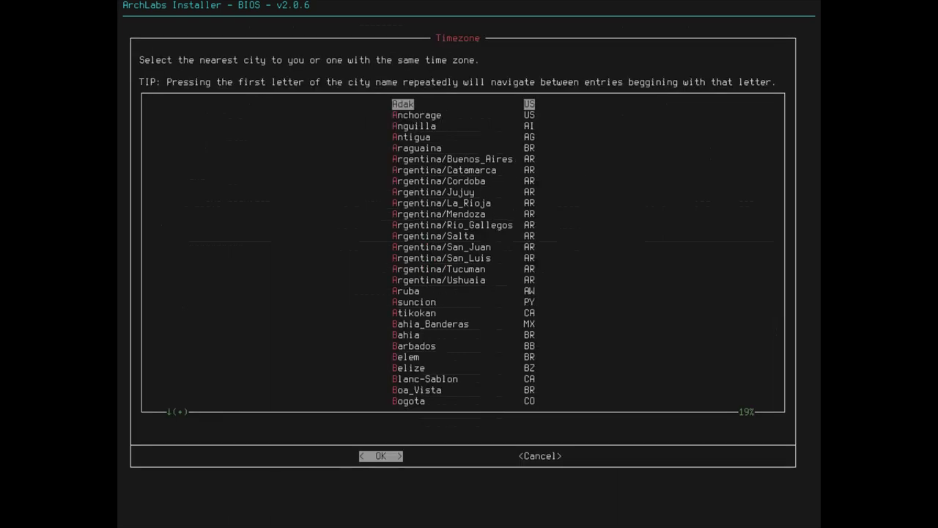
key(Down)
key(Down)
key(Down)
key(Down)
key(Down)
key(Down)
key(Down)
key(Down)
key(Down)
key(Down)
key(Down)
key(Down)
key(Down)
key(Down)
key(Down)
key(Down)
key(Down)
key(Down)
key(Down)
key(Down)
key(Down)
key(Down)
key(Up)
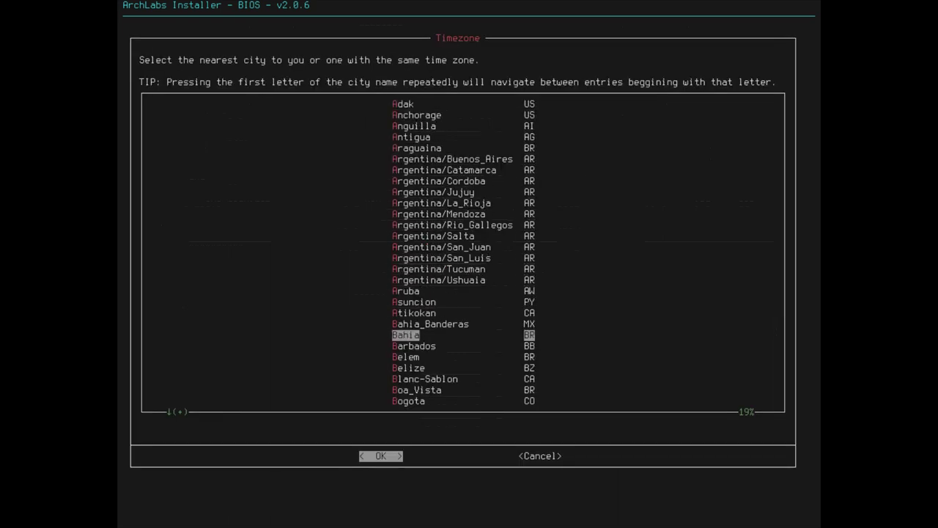
key(Down)
key(Down)
key(Down)
key(Down)
key(Down)
key(Down)
key(Down)
key(Down)
key(Down)
key(Down)
key(Down)
key(Down)
key(Down)
key(Down)
key(Down)
key(Down)
key(Down)
key(Down)
key(Down)
key(Down)
key(Down)
key(Down)
key(Down)
key(Down)
key(Down)
key(Down)
key(Down)
key(Down)
key(Down)
key(Down)
key(Down)
key(Up)
key(Up)
key(Up)
key(Up)
key(Up)
key(Up)
key(Up)
key(Up)
key(Up)
key(Up)
key(Up)
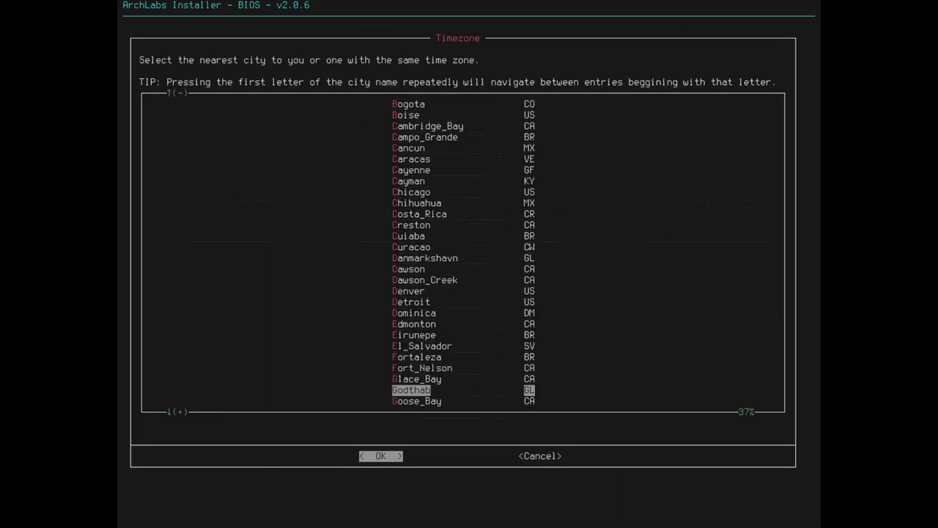
key(Down)
key(Down)
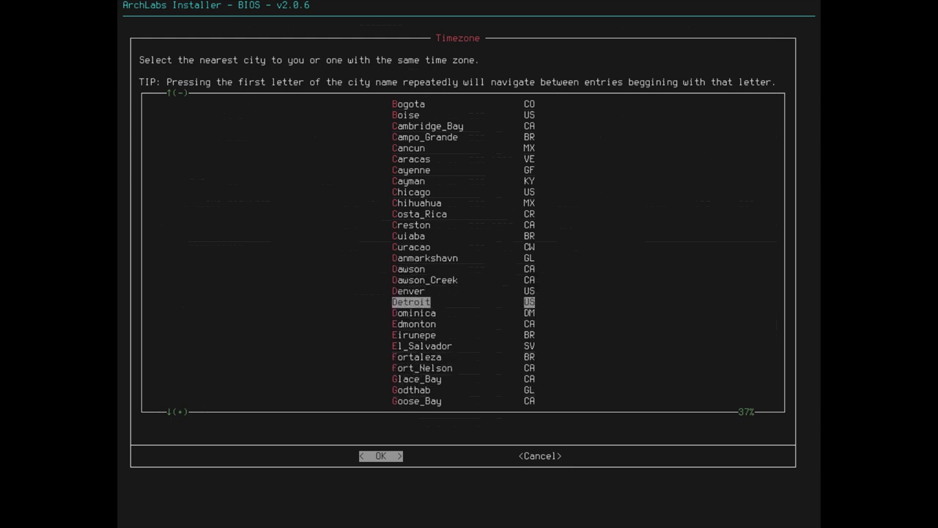
key(Return)
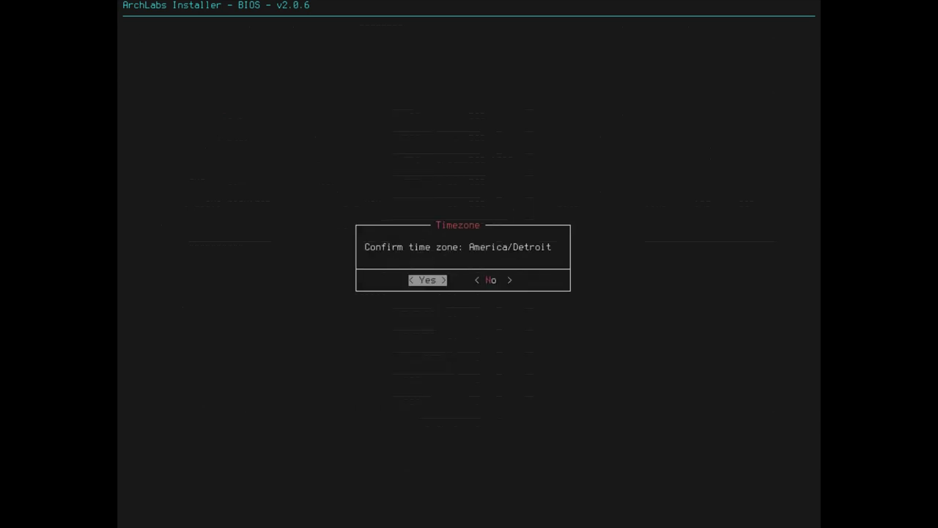
key(Right)
key(Left)
key(Return)
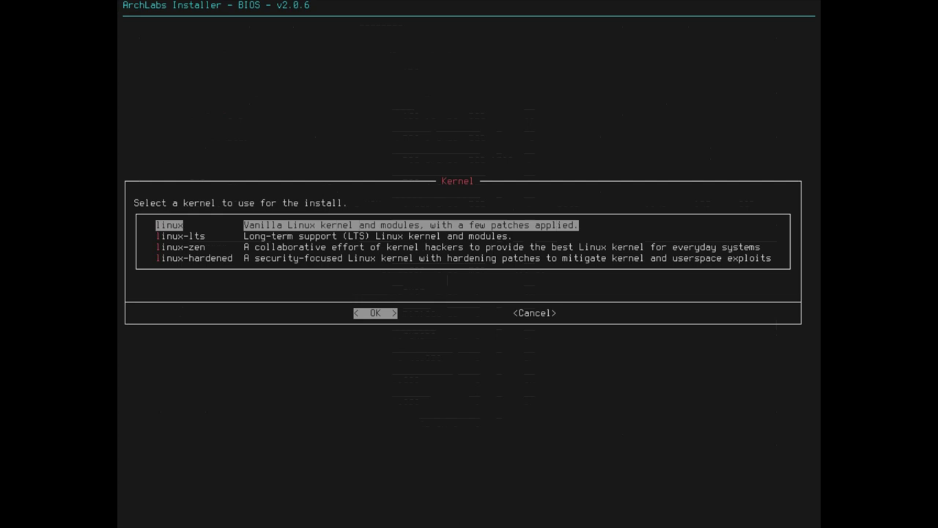
Choose the vanilla linux kernel for the install and have the mirrorlist sorted automatically
key(Return)
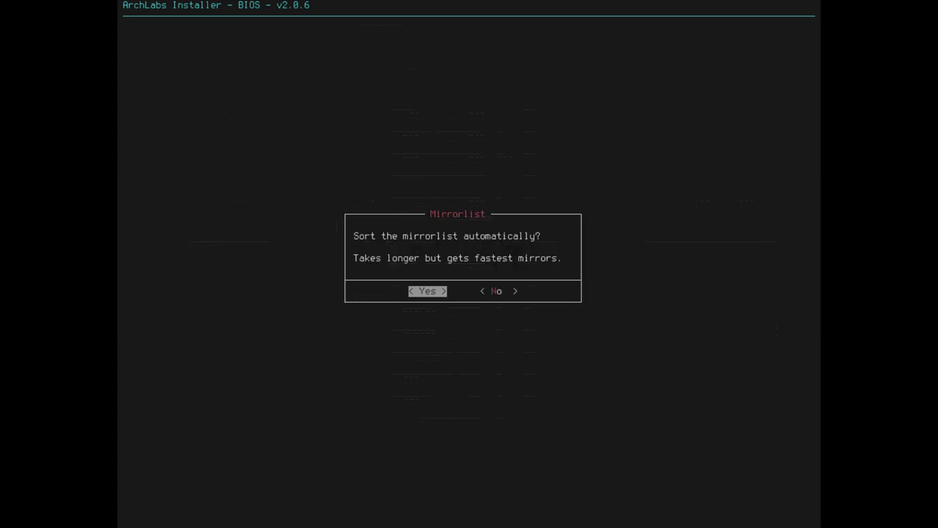
key(Right)
key(Left)
key(Return)
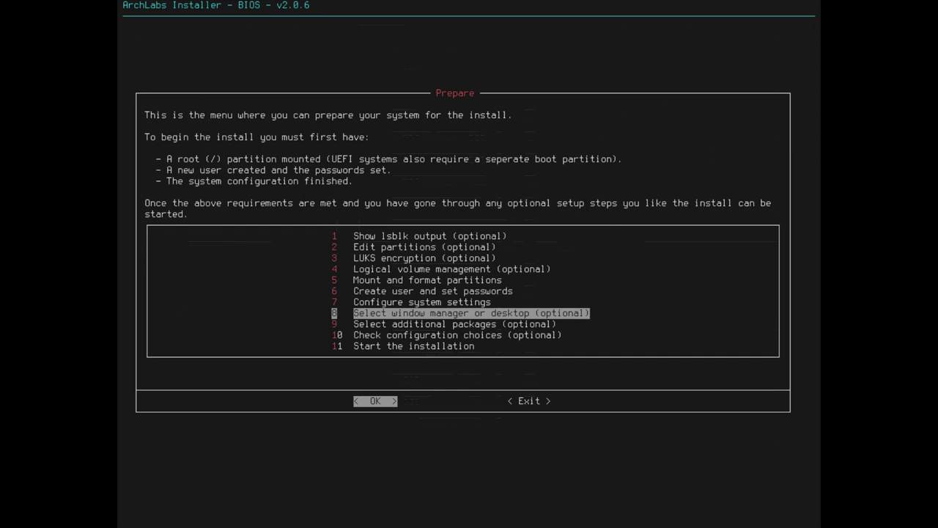
Open the window manager and desktop selection and mark openbox as a session to install
key(Return)
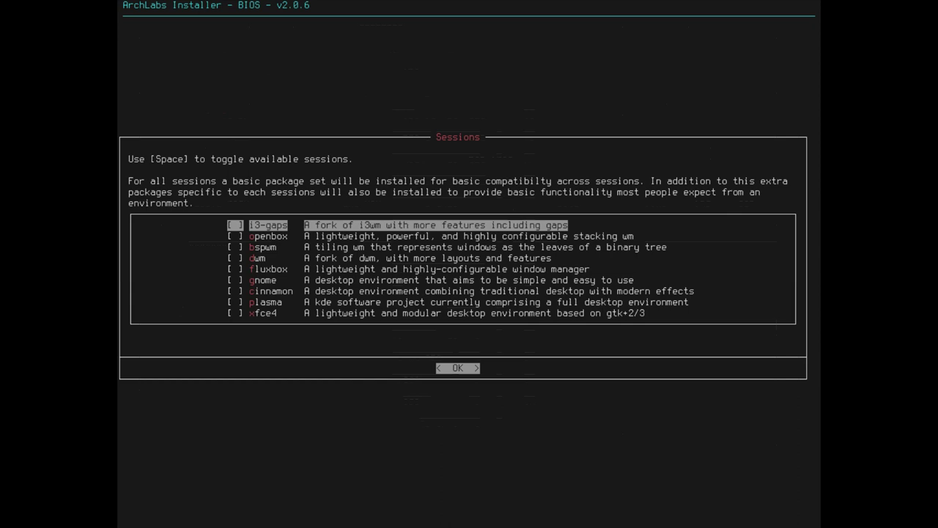
key(Down)
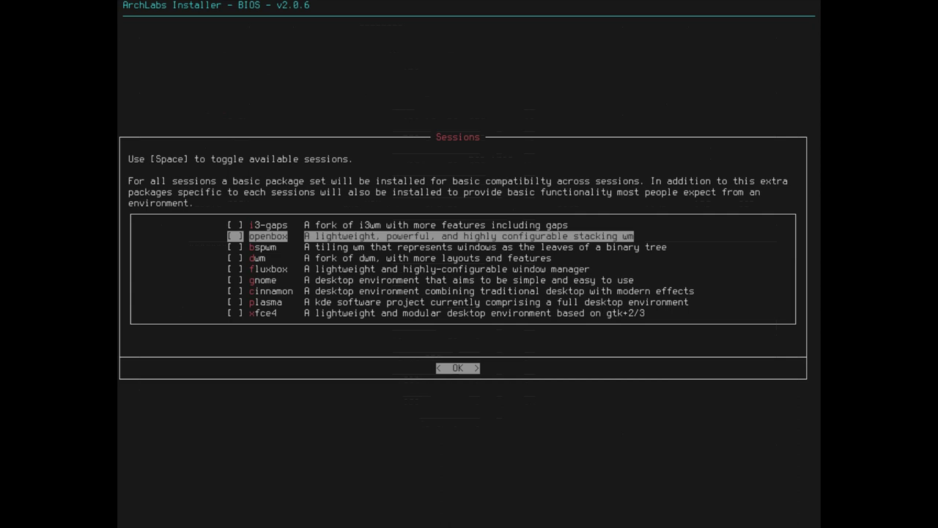
key(Down)
key(Down)
key(Down)
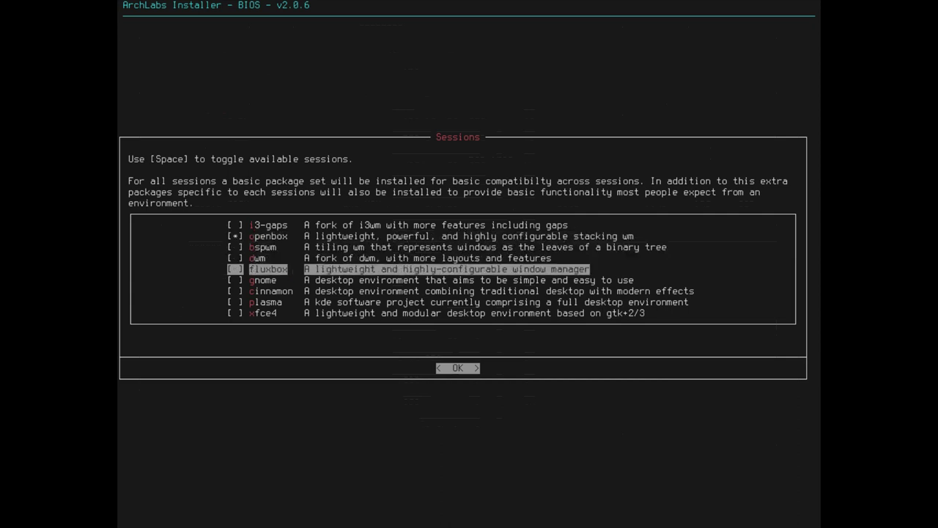
Add xfce4 to the sessions to install and accept the session selection
key(Down)
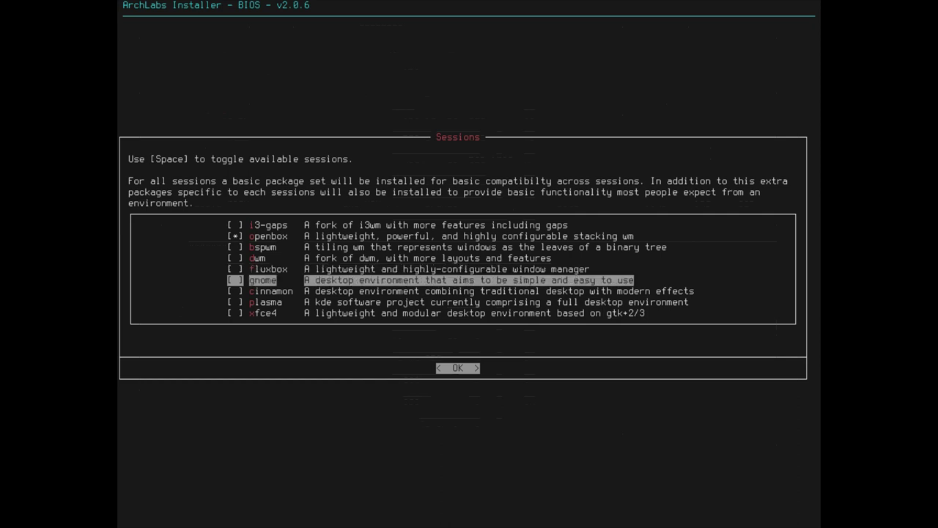
key(Down)
key(Down)
key(Down)
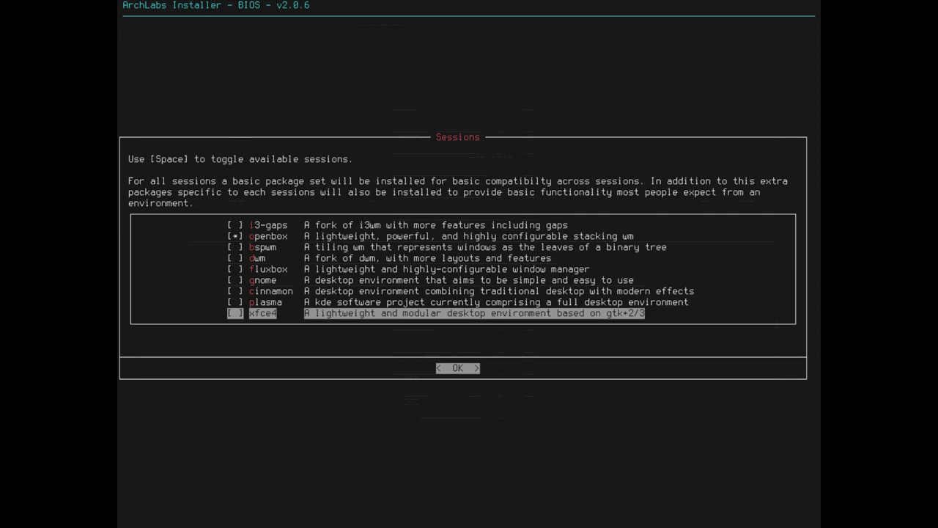
key(Up)
key(Up)
key(Up)
key(Up)
key(Up)
key(Down)
key(Down)
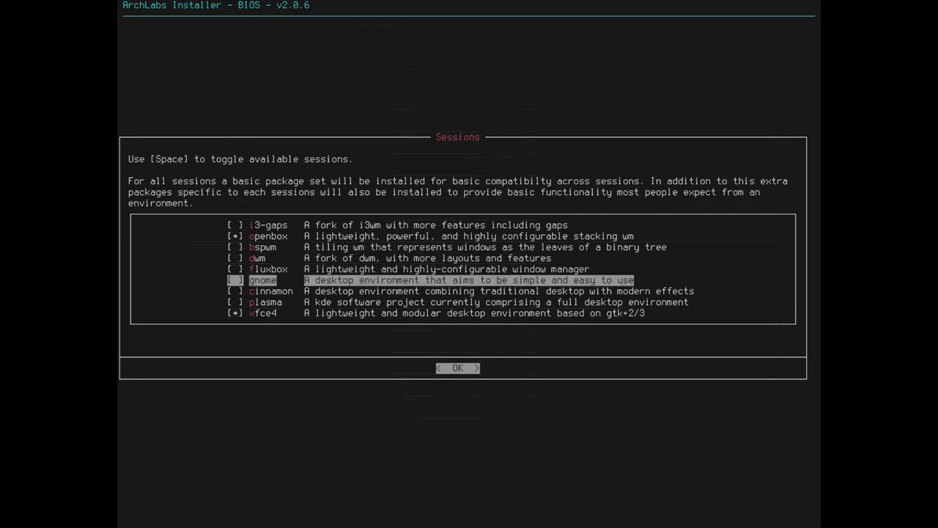
key(Down)
key(Down)
key(Down)
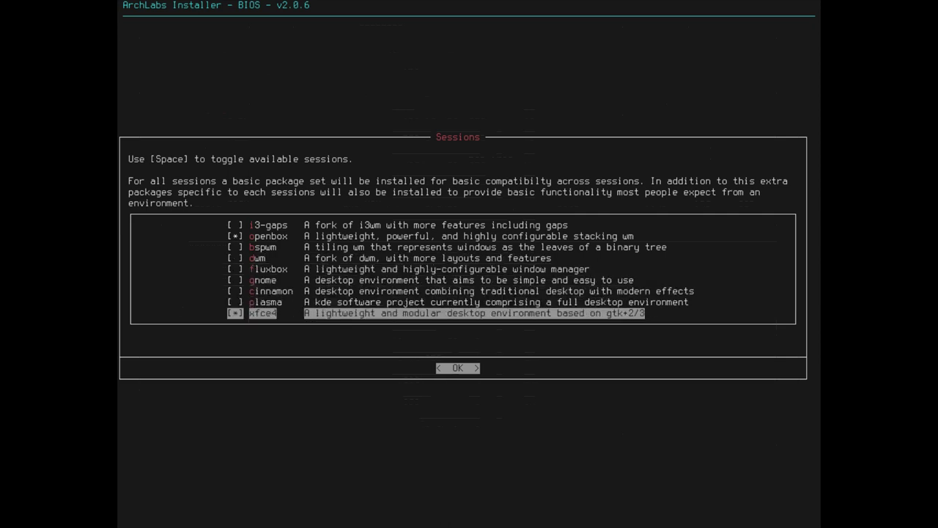
key(Return)
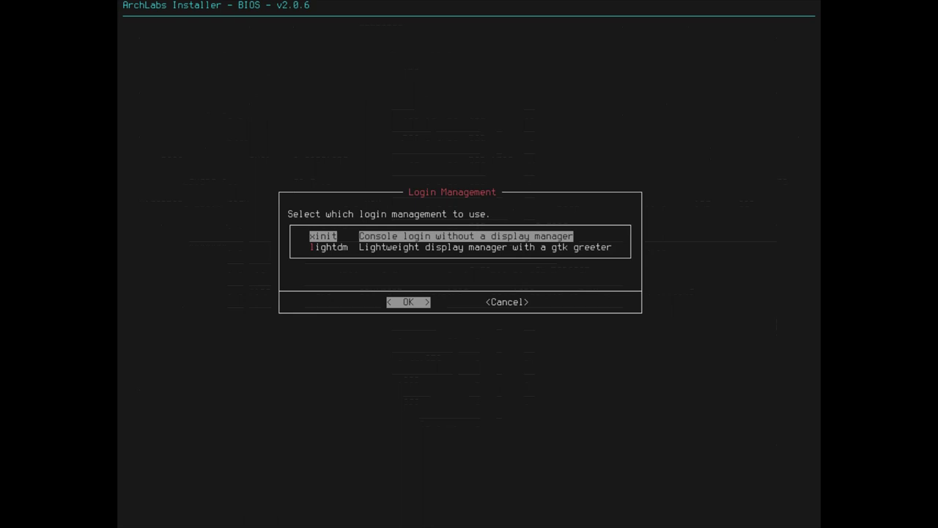
Choose lightdm, the lightweight display manager with a gtk greeter, for login management
key(Down)
key(Up)
key(Down)
key(Up)
key(Down)
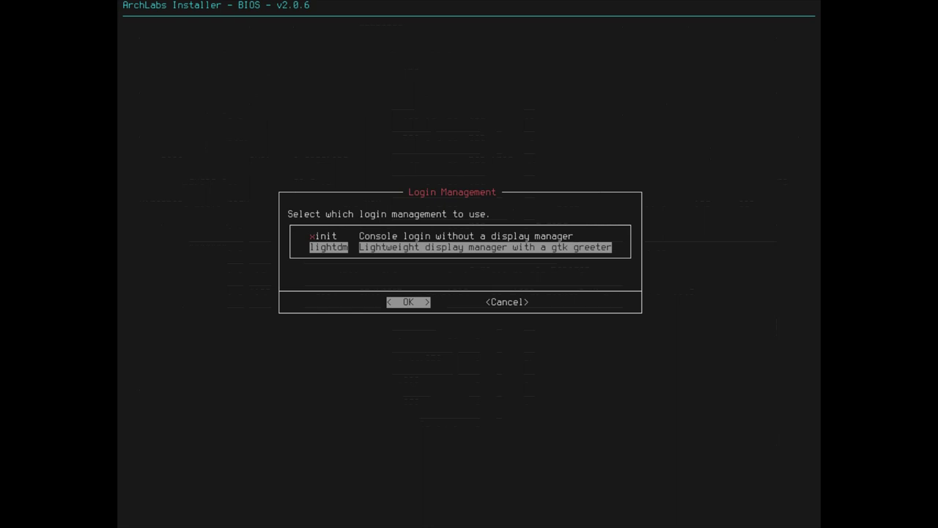
key(Return)
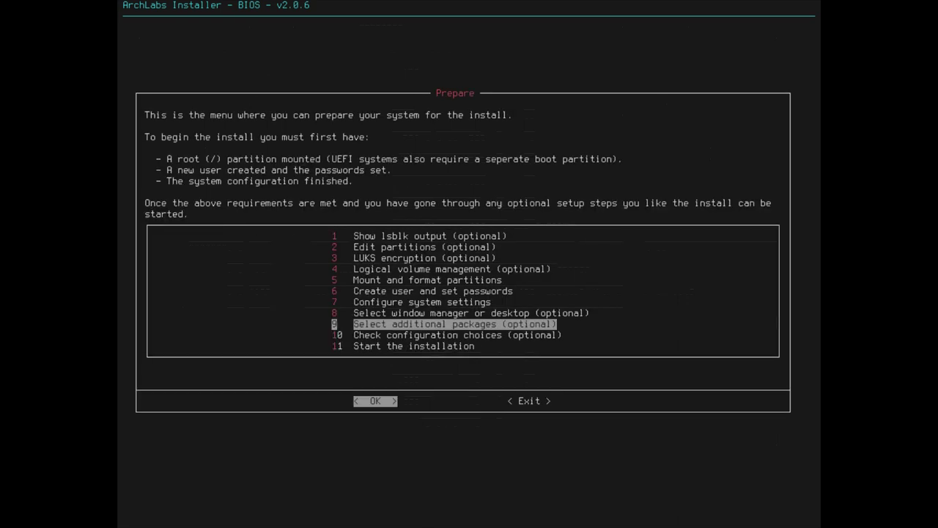
Open the additional packages, mark firefox among the web browsers, and accept the browser selection
key(Return)
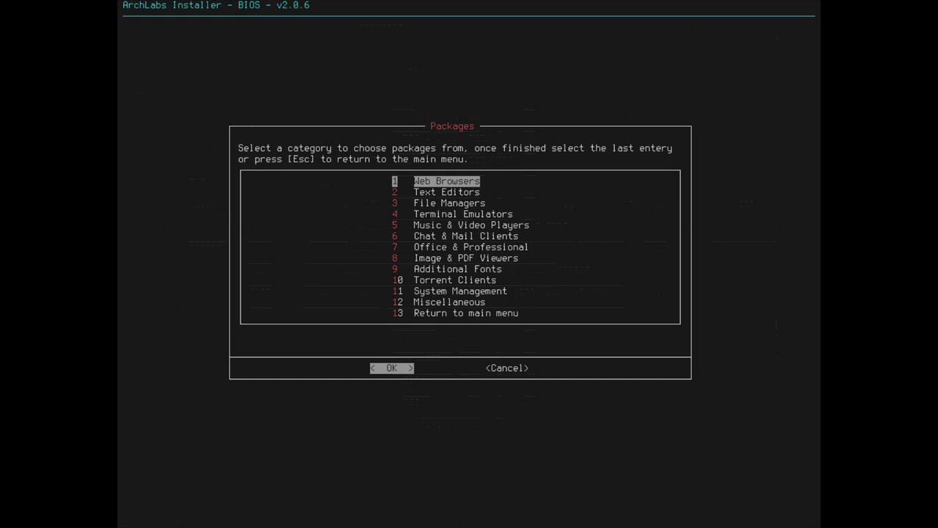
key(Return)
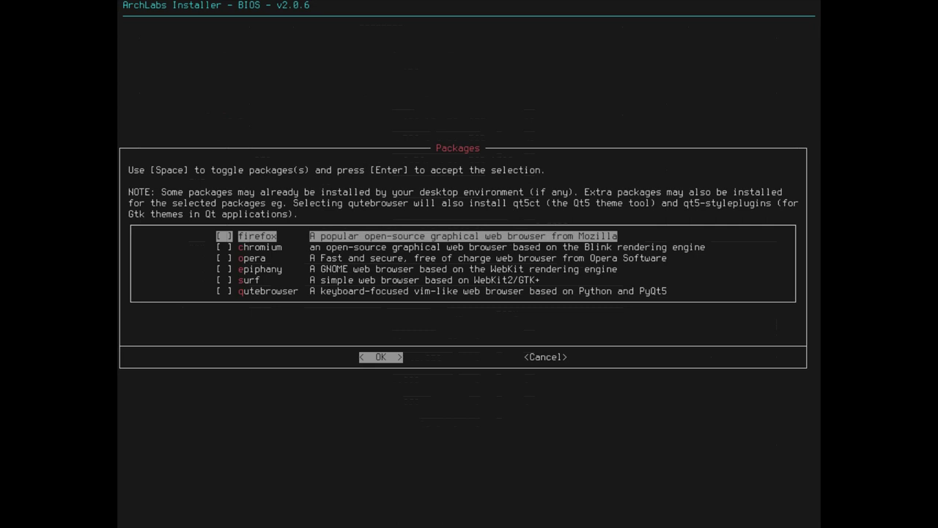
key(Down)
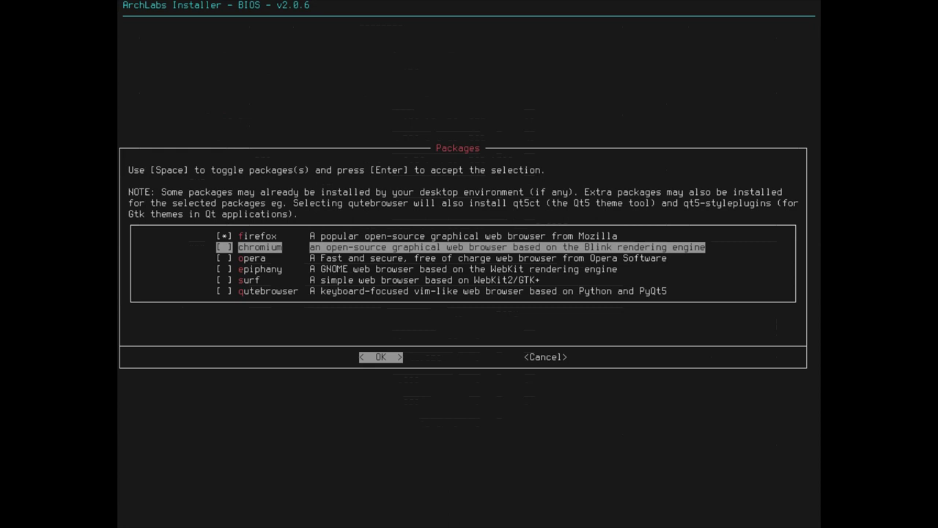
key(Down)
key(Down)
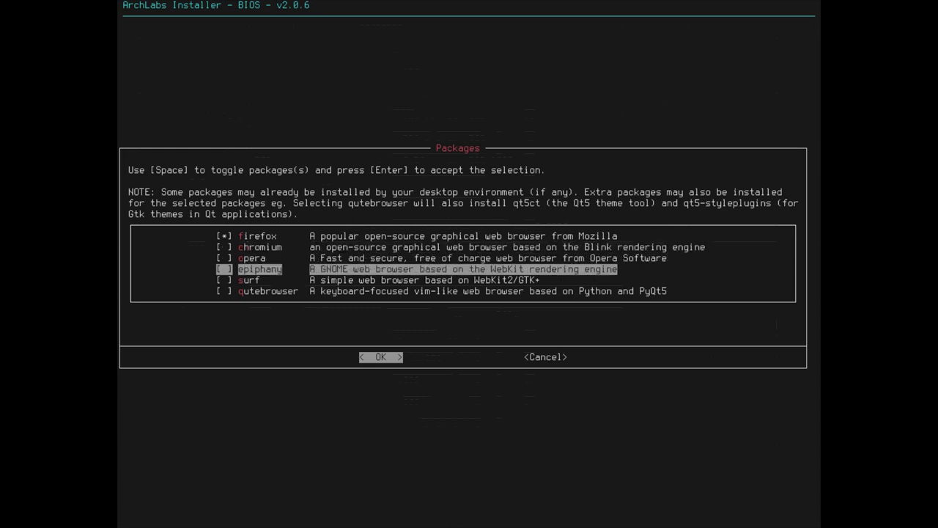
key(Down)
key(Down)
key(Up)
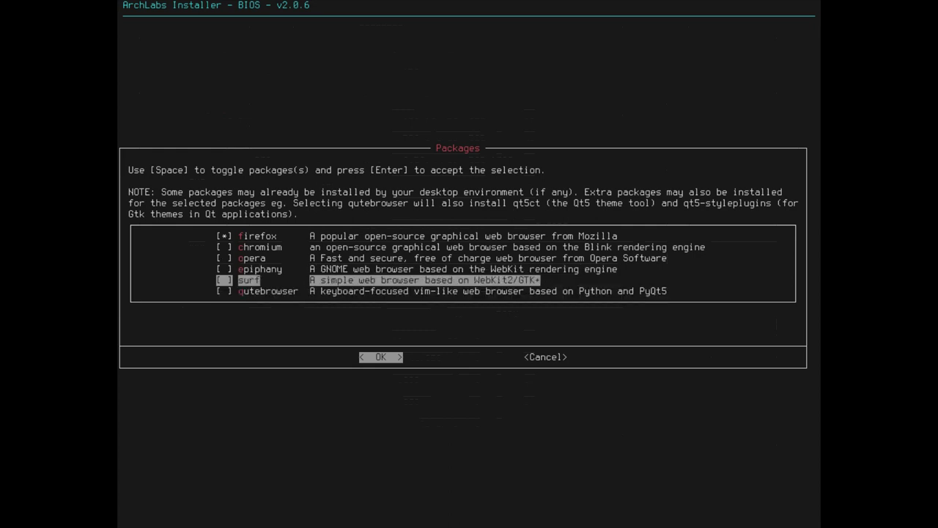
key(Up)
key(Up)
key(Up)
key(Up)
key(Return)
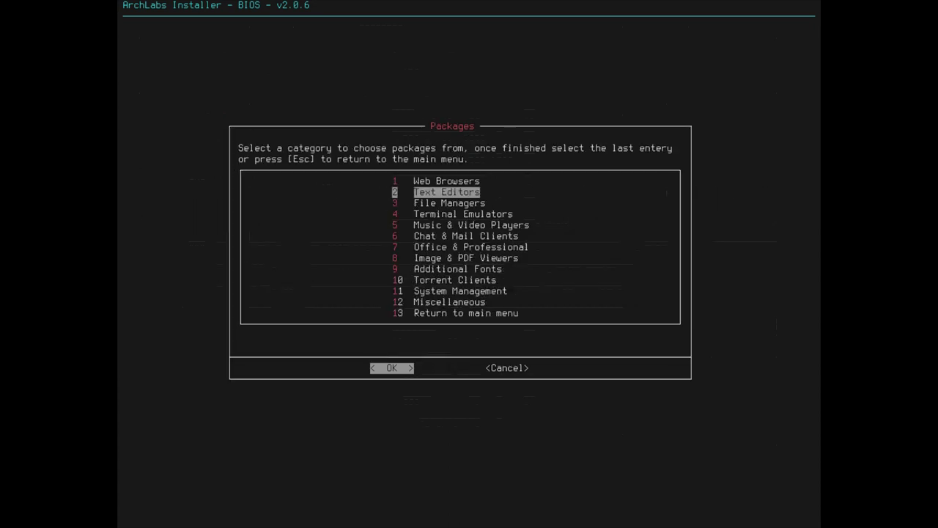
Look through the text editor packages from neovim to mousepad and return to the package categories
key(Return)
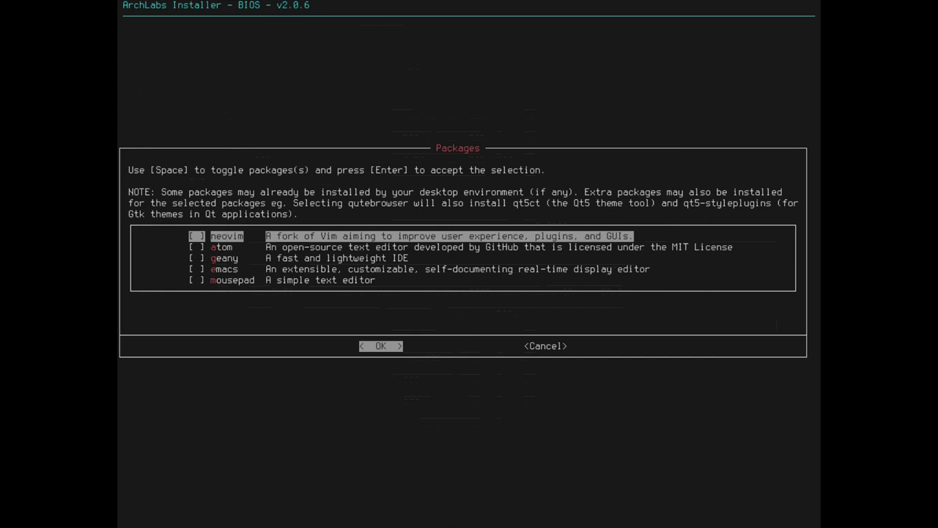
key(Down)
key(Down)
key(Down)
key(Down)
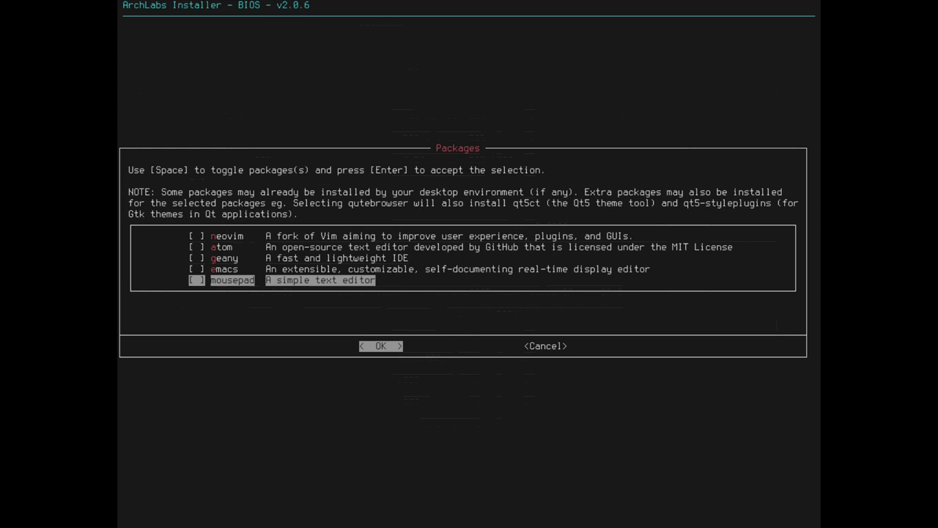
key(Return)
Open the file manager packages and examine the entries from thunar to xarchiver
key(Down)
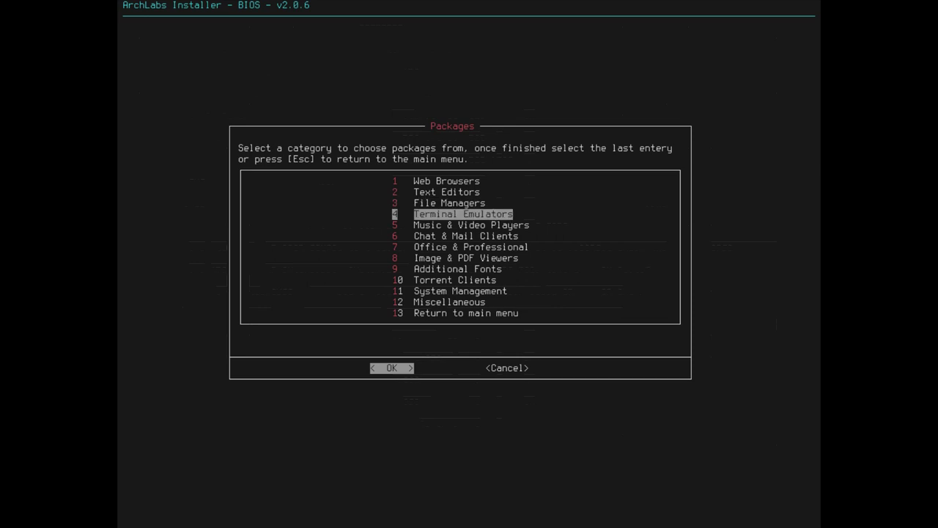
key(Up)
key(Return)
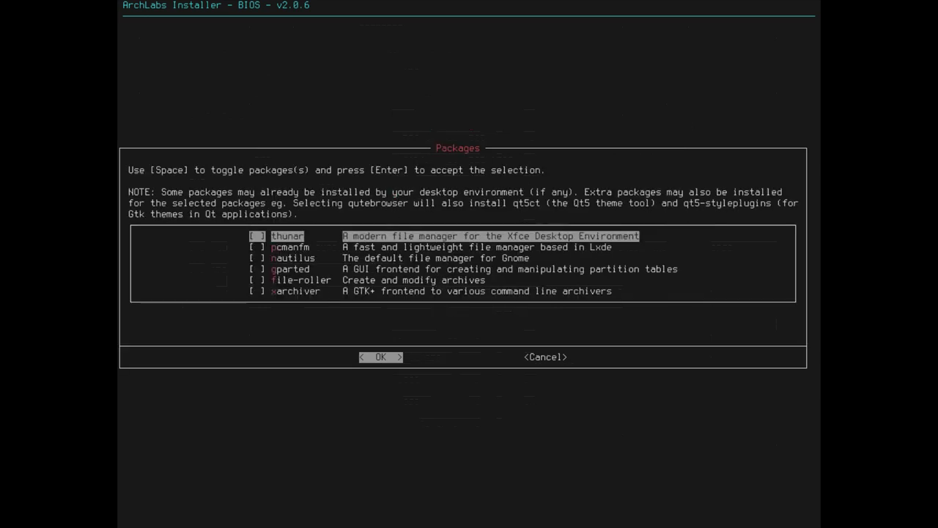
key(Down)
key(Down)
key(Down)
key(Down)
key(Down)
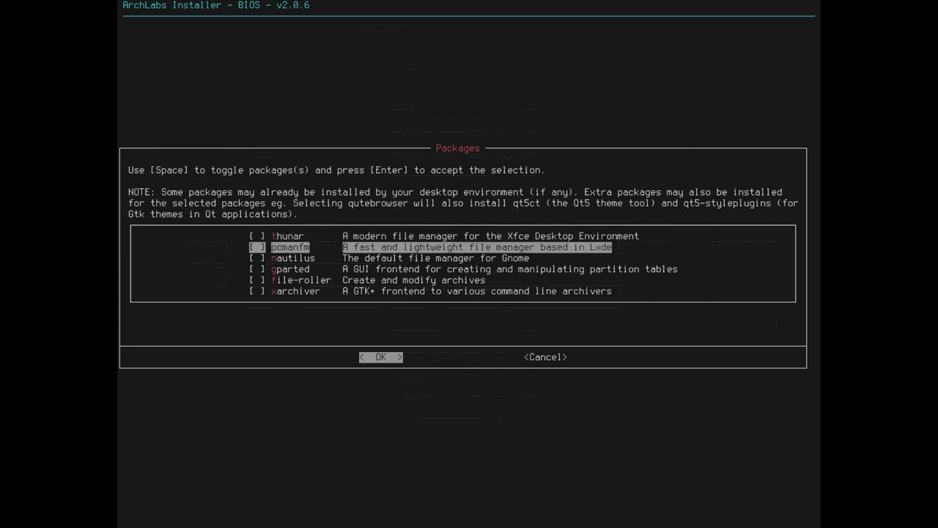
key(Up)
key(Up)
key(Up)
key(Up)
key(Up)
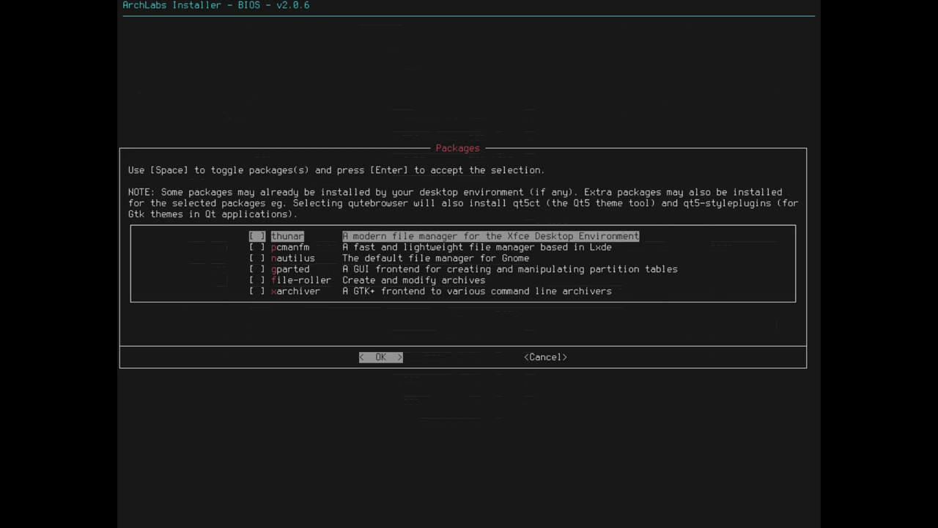
key(Down)
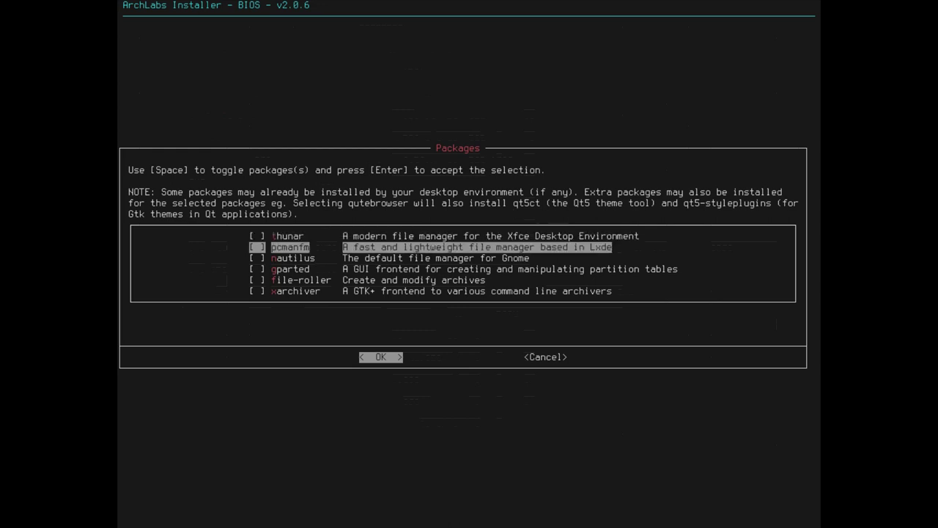
key(Down)
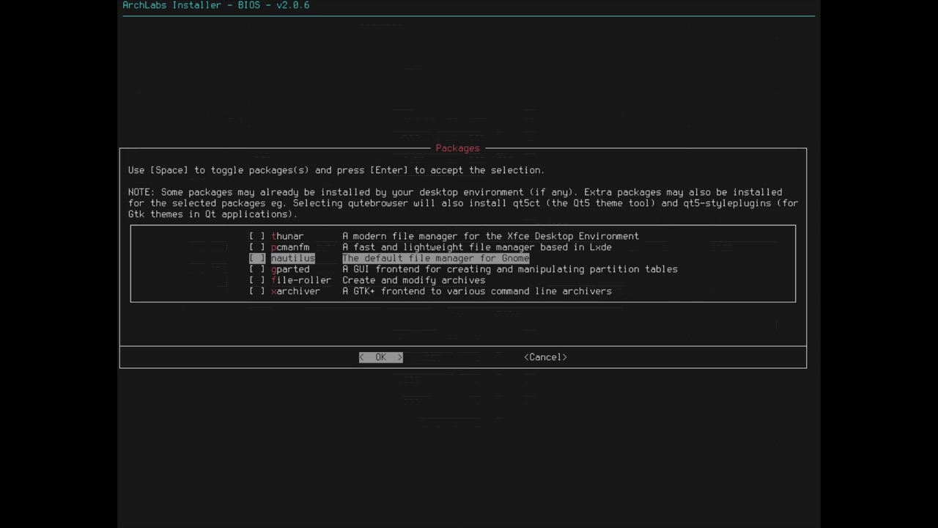
key(Down)
key(Down)
key(Down)
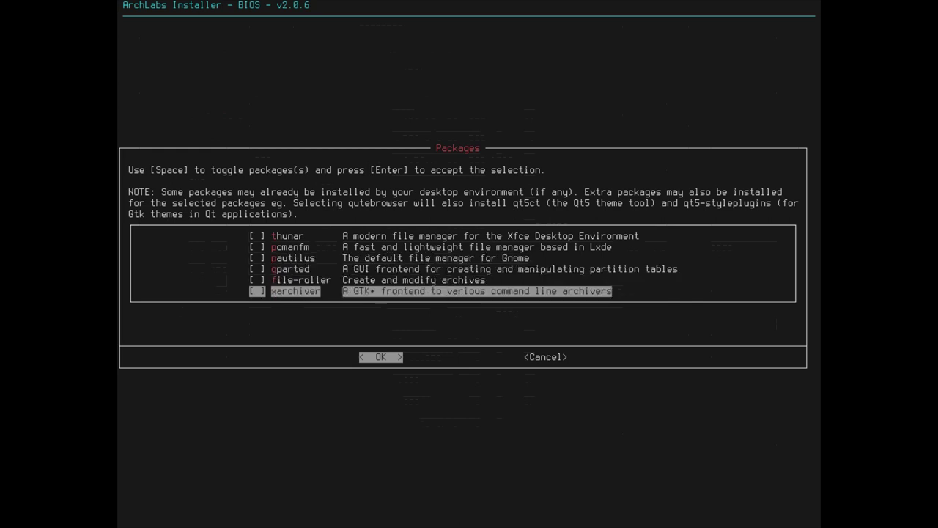
key(Up)
key(Up)
key(Down)
key(Down)
key(Up)
key(Up)
key(Up)
key(Down)
key(Down)
key(Up)
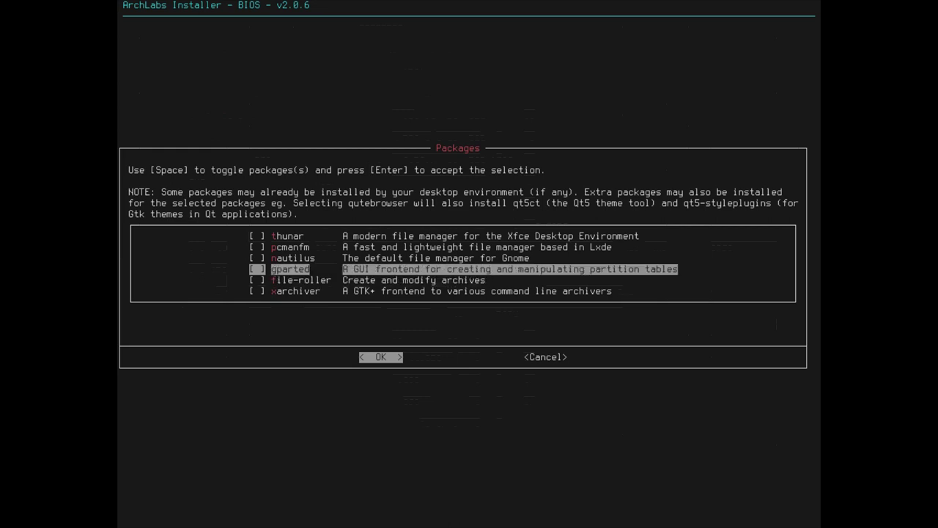
Mark file-roller and thunar among the file manager packages and accept the selection
key(Down)
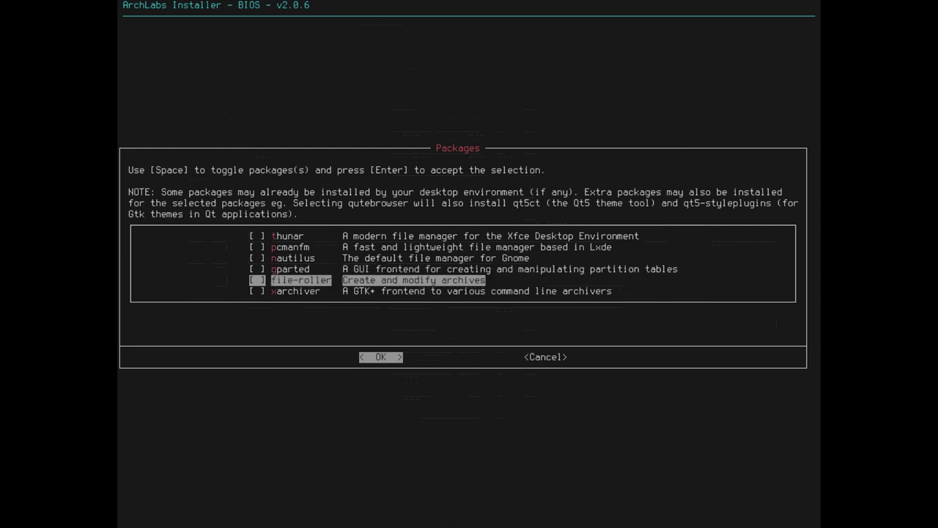
key(Up)
key(Up)
key(Up)
key(Up)
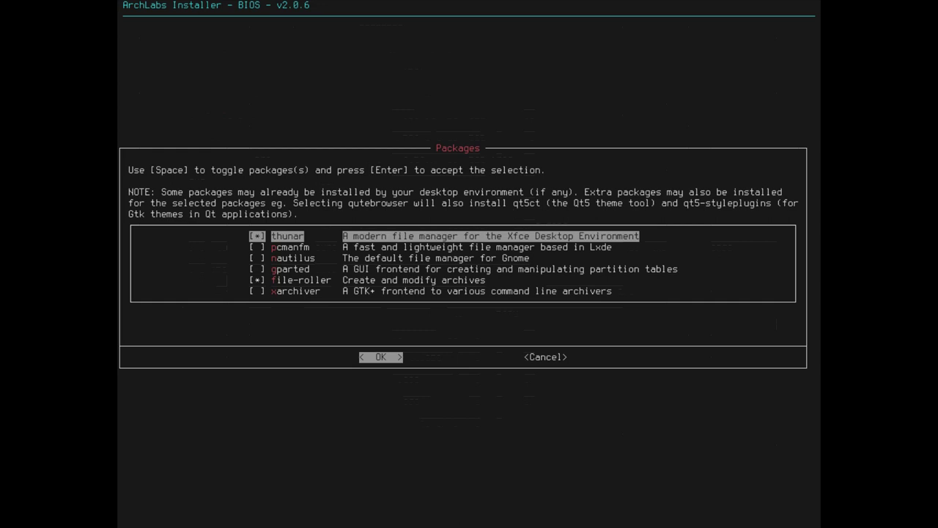
key(Down)
key(Up)
key(Return)
Open the terminal emulator packages and look through the entries from termite to xfce4-terminal
key(Return)
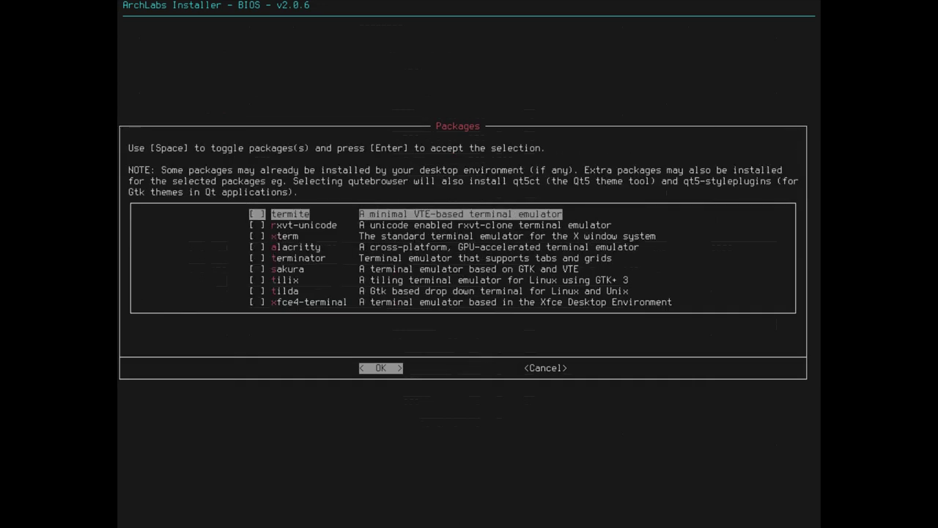
key(Down)
key(Down)
key(Down)
key(Down)
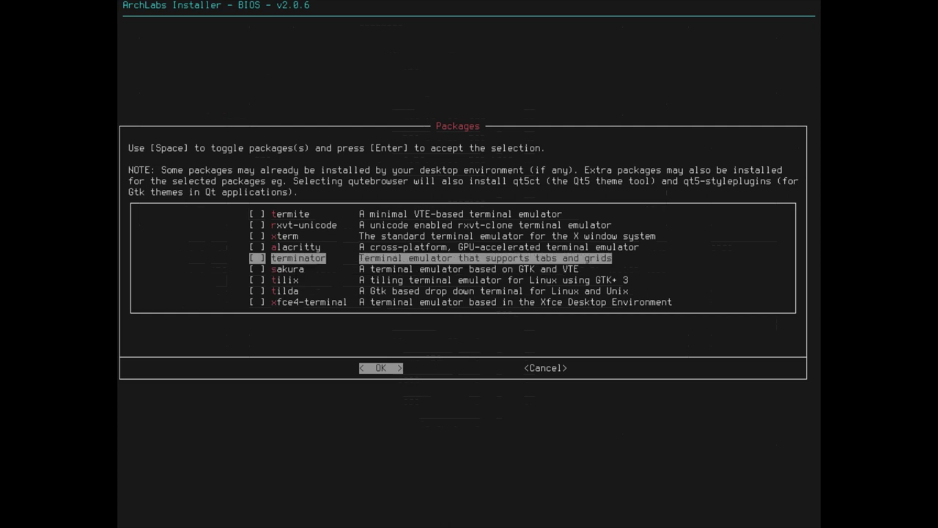
key(Down)
key(Down)
key(Down)
key(Down)
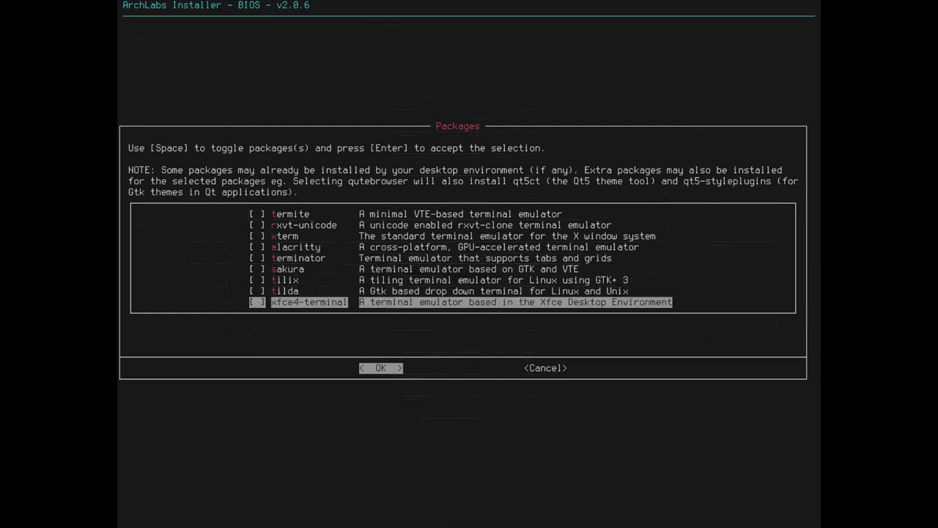
key(Up)
key(Up)
key(Up)
key(Up)
key(Up)
key(Up)
key(Up)
key(Up)
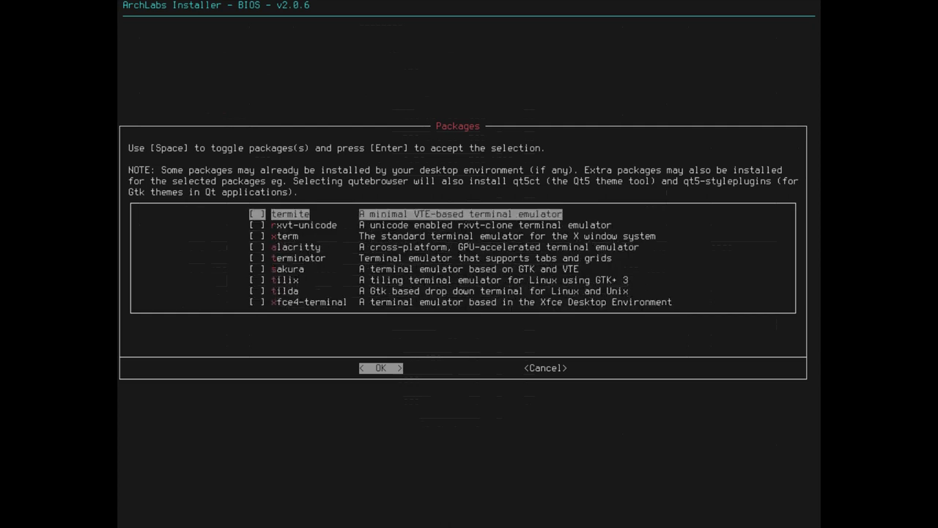
Review the terminal emulator entries again, comparing termite, terminator, tilix and xfce4-terminal
key(Down)
key(Down)
key(Down)
key(Down)
key(Up)
key(Up)
key(Up)
key(Up)
key(Down)
key(Down)
key(Down)
key(Down)
key(Down)
key(Down)
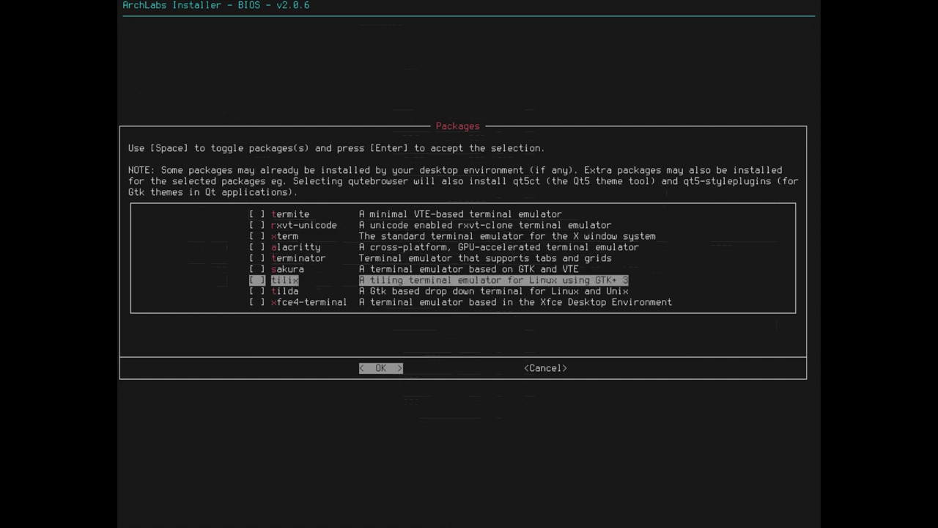
key(Down)
key(Down)
key(Up)
key(Up)
key(Down)
key(Down)
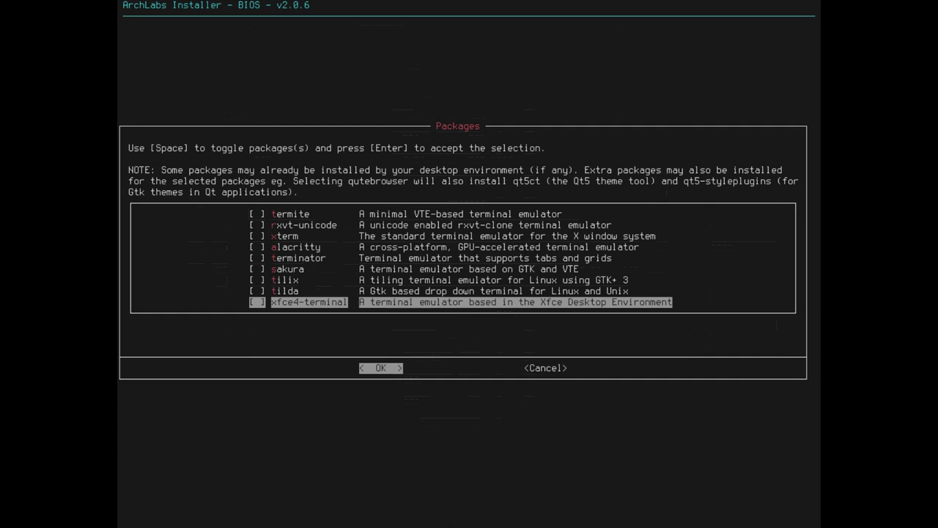
key(Up)
key(Up)
key(Up)
key(Up)
key(Up)
key(Up)
key(Up)
key(Up)
key(Down)
key(Down)
key(Down)
key(Down)
key(Down)
key(Down)
key(Down)
key(Down)
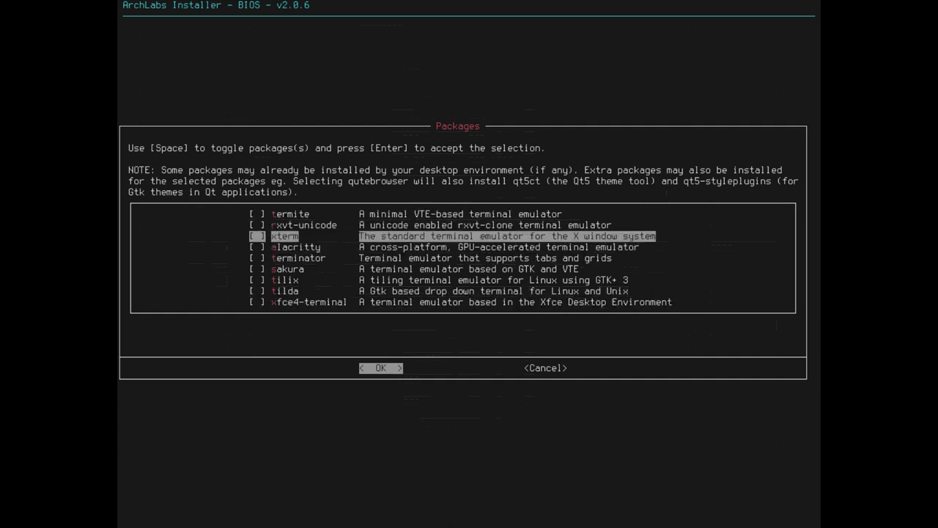
key(Up)
key(Up)
key(Up)
key(Up)
key(Up)
key(Up)
key(Up)
key(Up)
key(Down)
key(Down)
key(Down)
key(Down)
key(Down)
key(Down)
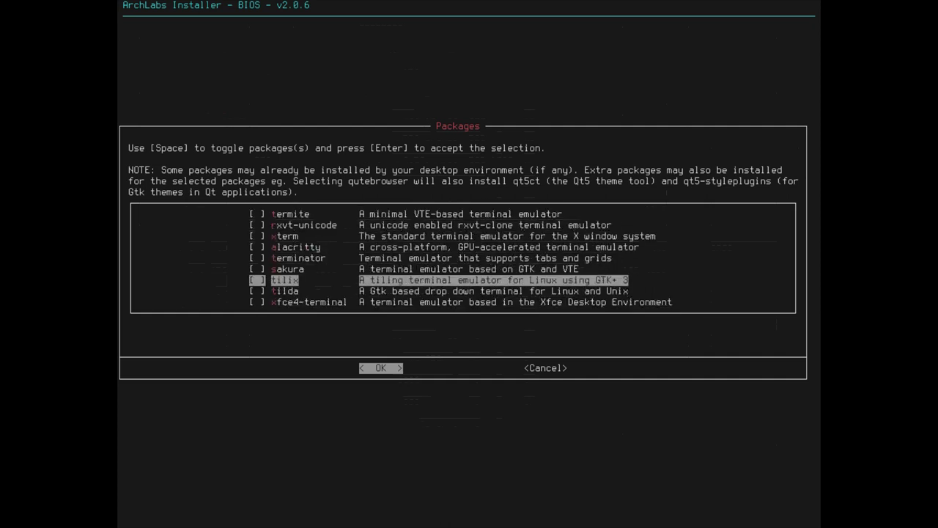
key(Up)
key(Up)
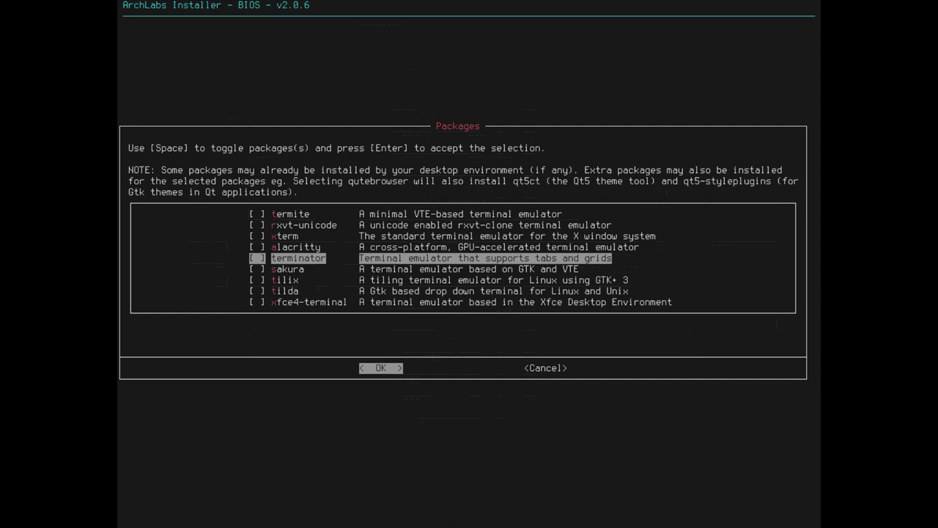
Mark xfce4-terminal among the terminal emulators and accept the selection
key(Down)
key(Down)
key(Down)
key(Down)
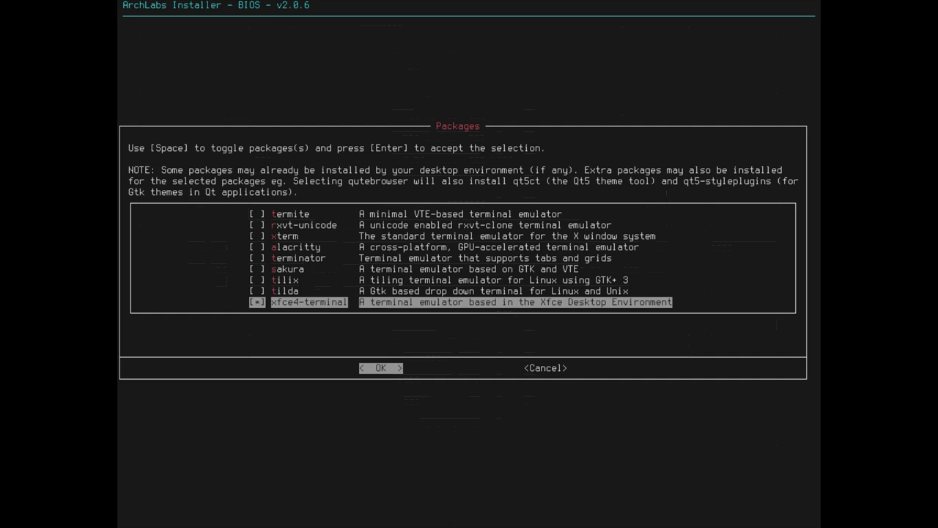
key(Return)
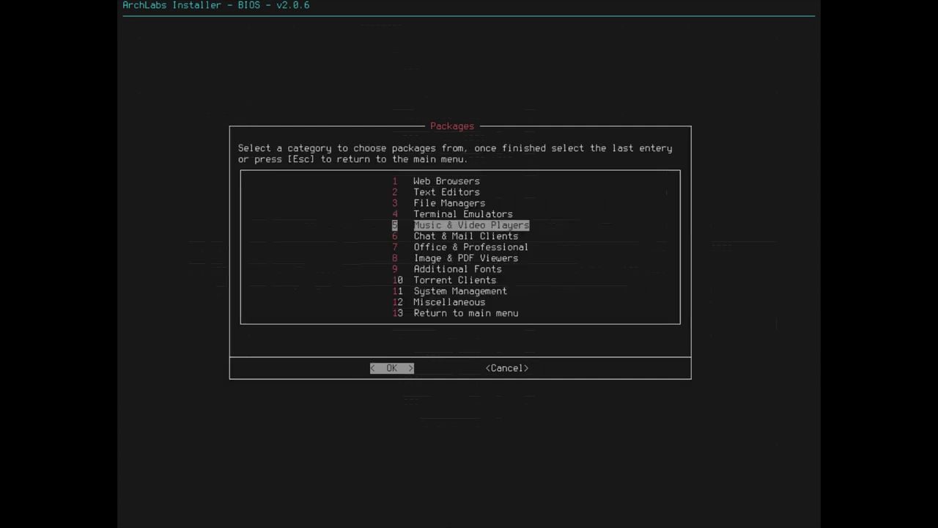
Open the Music & Video Players packages and look through the list starting from vlc
key(Return)
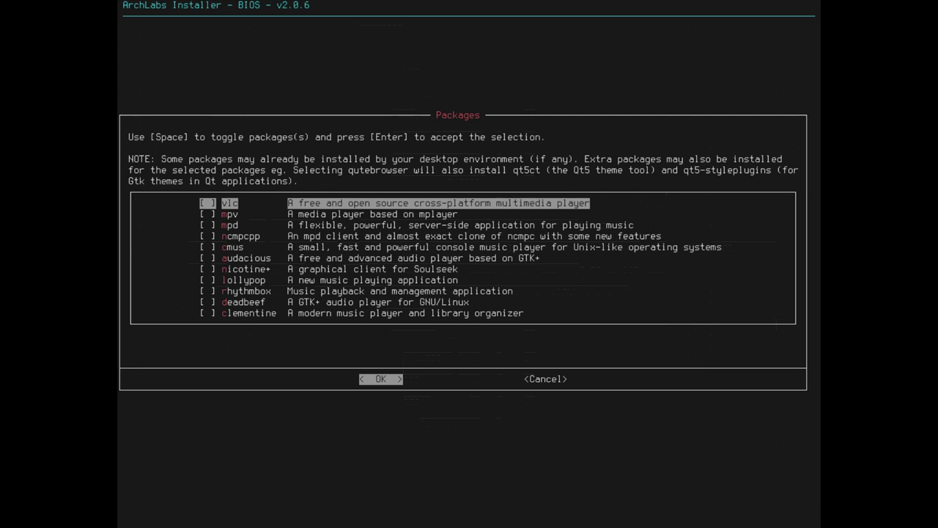
key(Down)
key(Down)
key(Down)
key(Down)
key(Down)
key(Down)
key(Down)
key(Down)
key(Down)
key(Down)
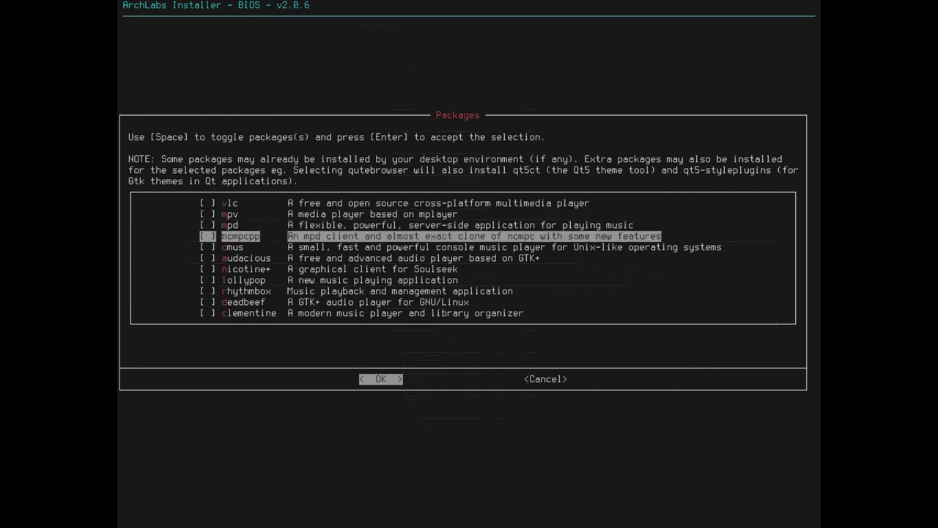
key(Up)
key(Up)
key(Up)
key(Up)
key(Up)
key(Up)
key(Up)
key(Up)
key(Up)
key(Up)
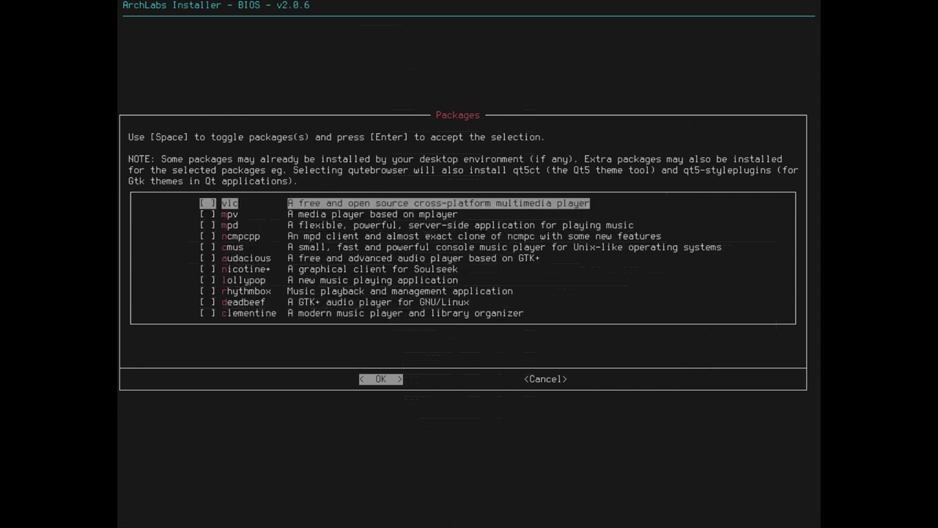
Compare the first few media players, including vlc and ncmpcpp, and mark mpv for installation
key(Down)
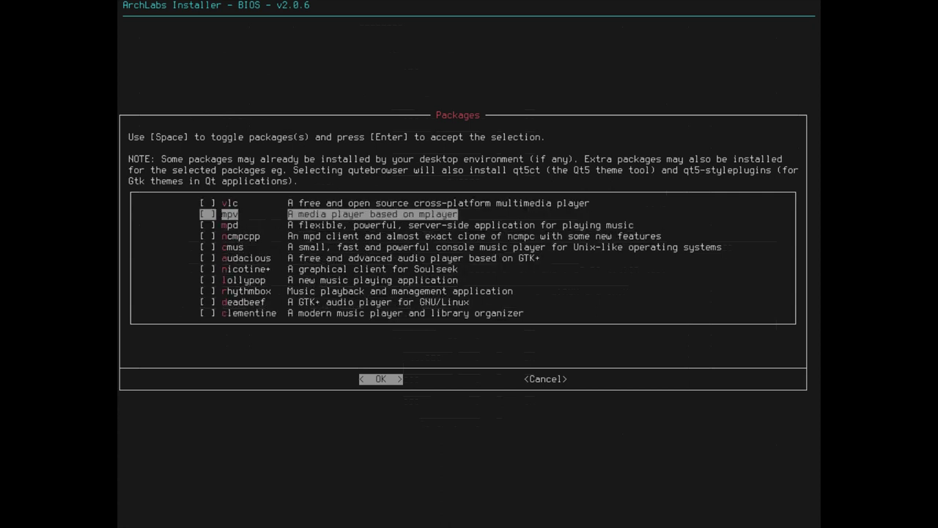
key(Up)
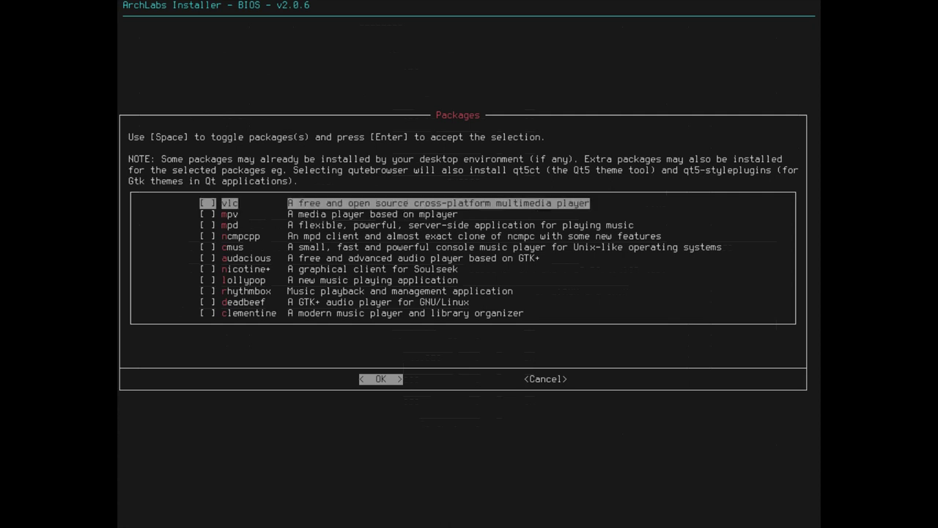
key(Down)
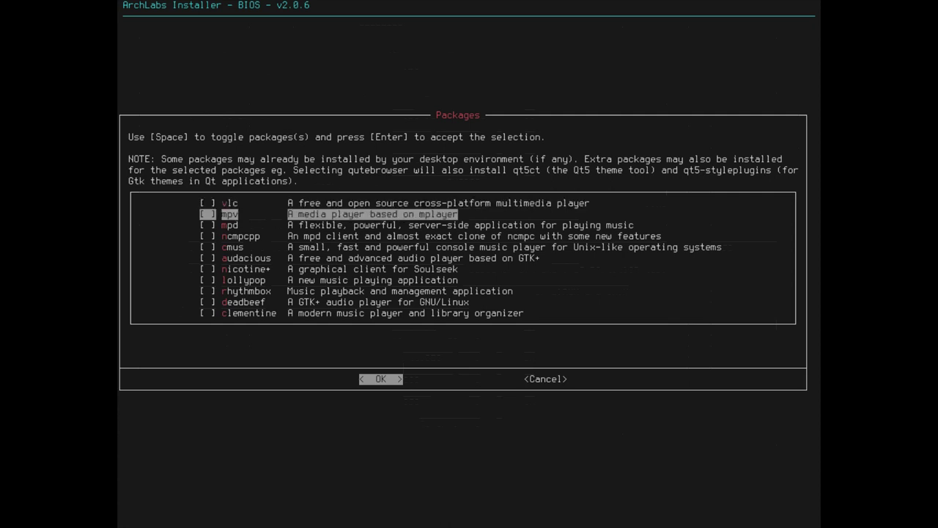
key(Down)
key(Down)
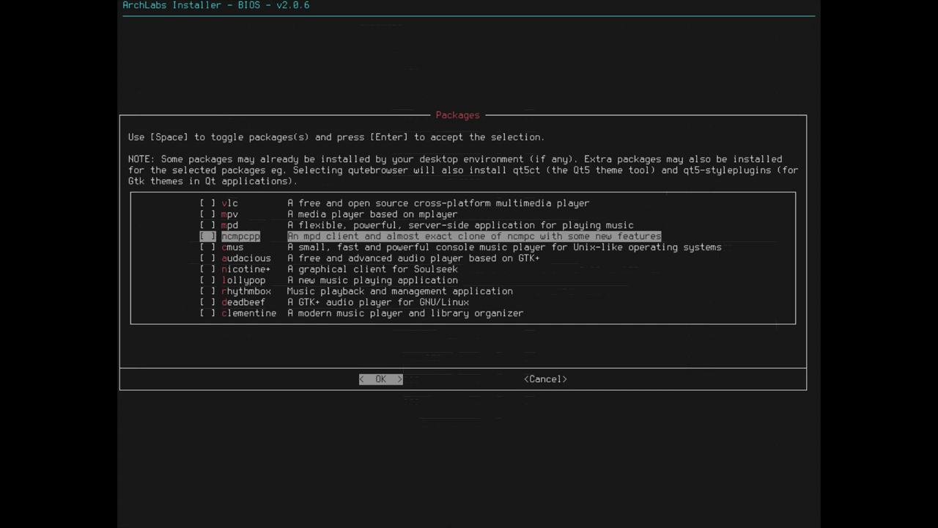
key(Down)
key(Up)
key(Up)
key(Up)
key(Up)
key(Down)
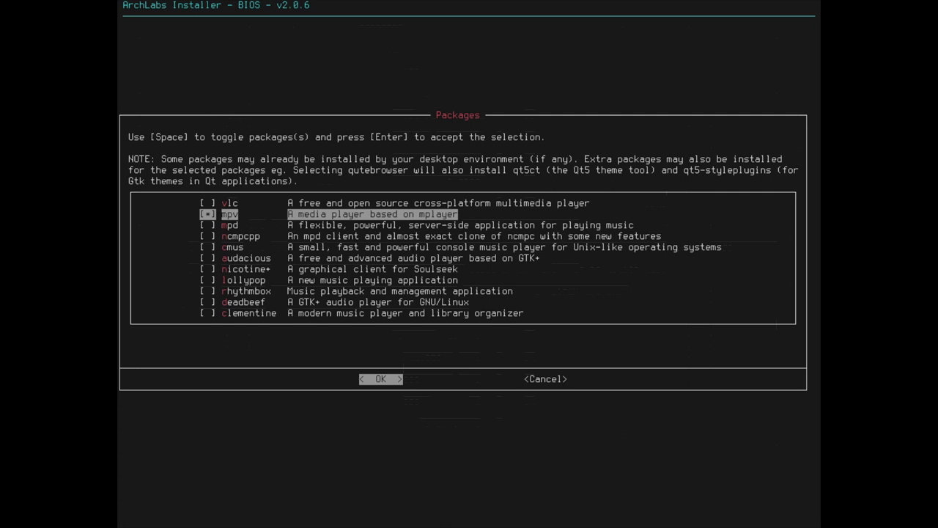
Mark audacious and rhythmbox among the music and video players as well and accept the selection
key(Down)
key(Down)
key(Down)
key(Down)
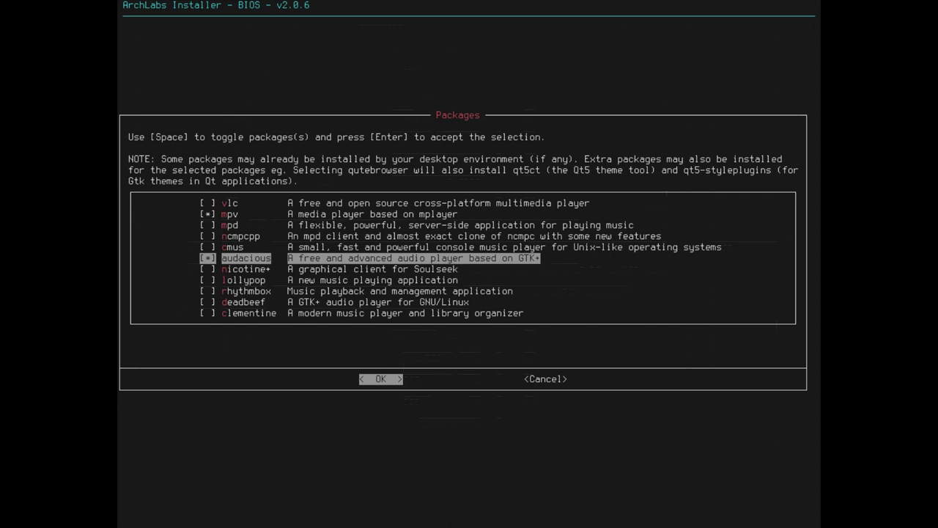
key(Down)
key(Down)
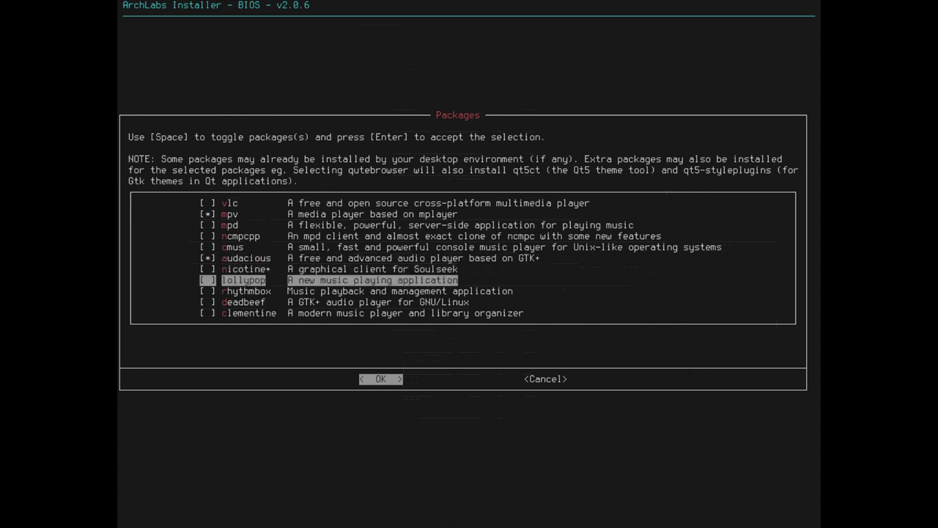
key(Down)
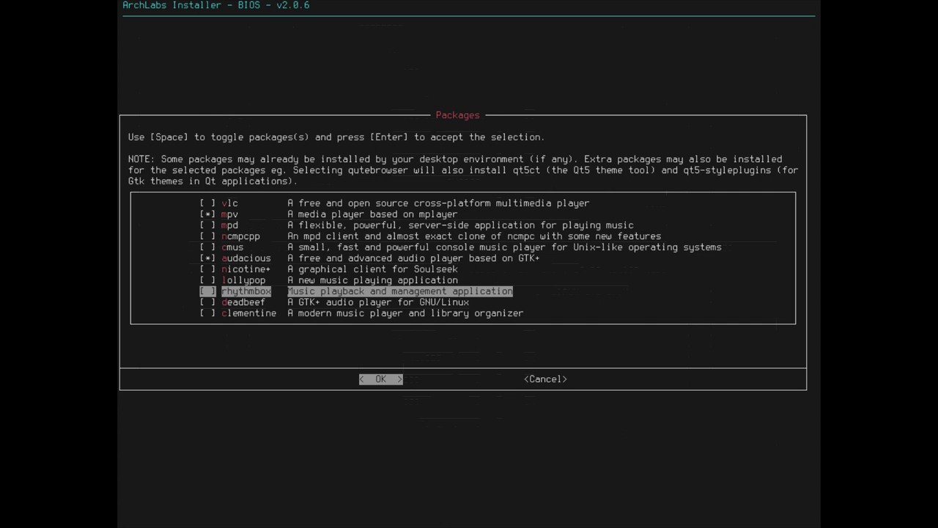
key(Down)
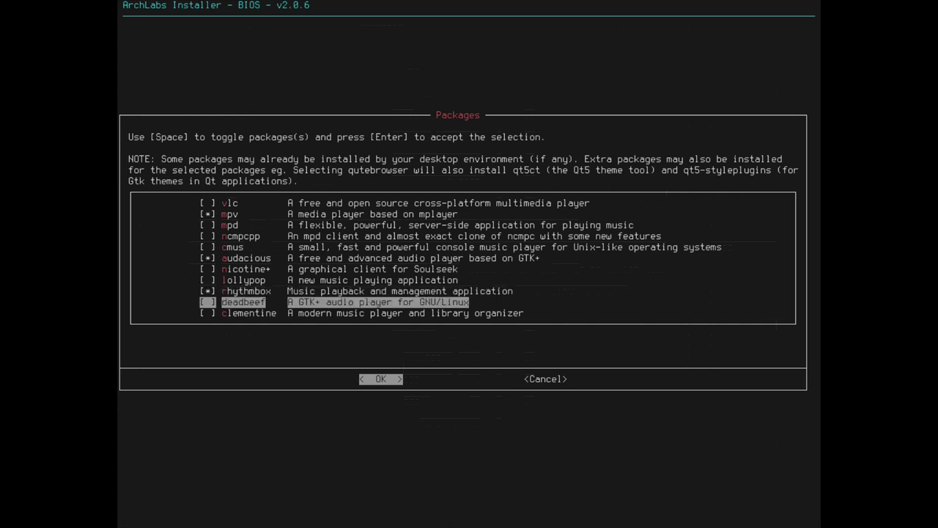
key(Down)
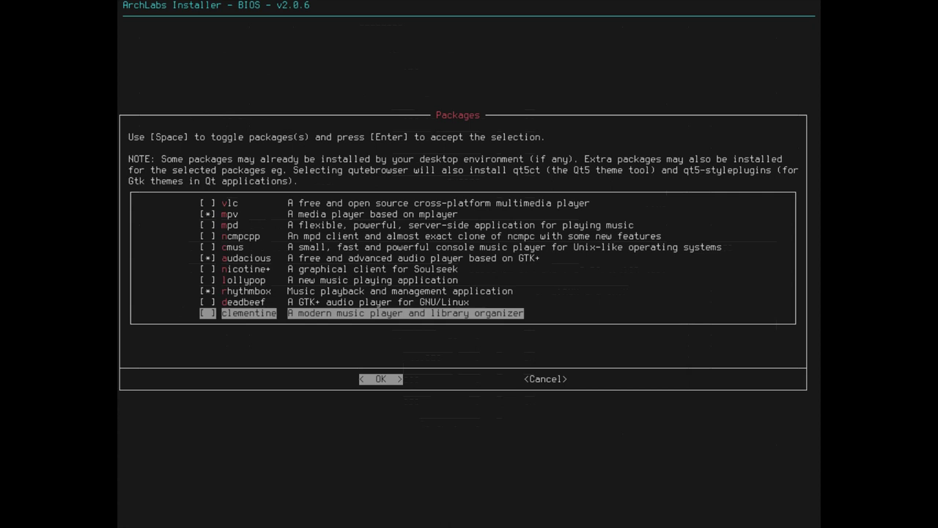
key(Return)
Open the Chat & Mail Clients packages and examine the mail and messaging entries from thunderbird to weechat
key(Return)
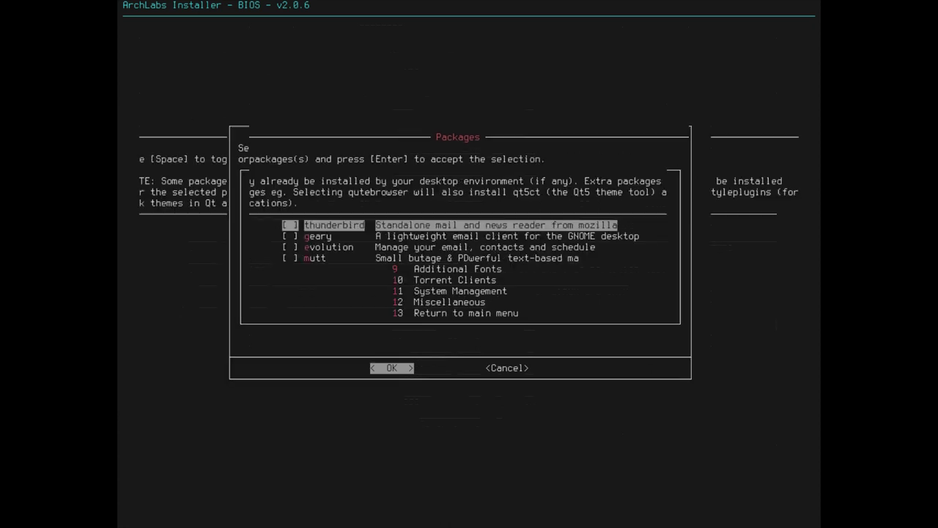
key(Down)
key(Down)
key(Down)
key(Down)
key(Down)
key(Down)
key(Down)
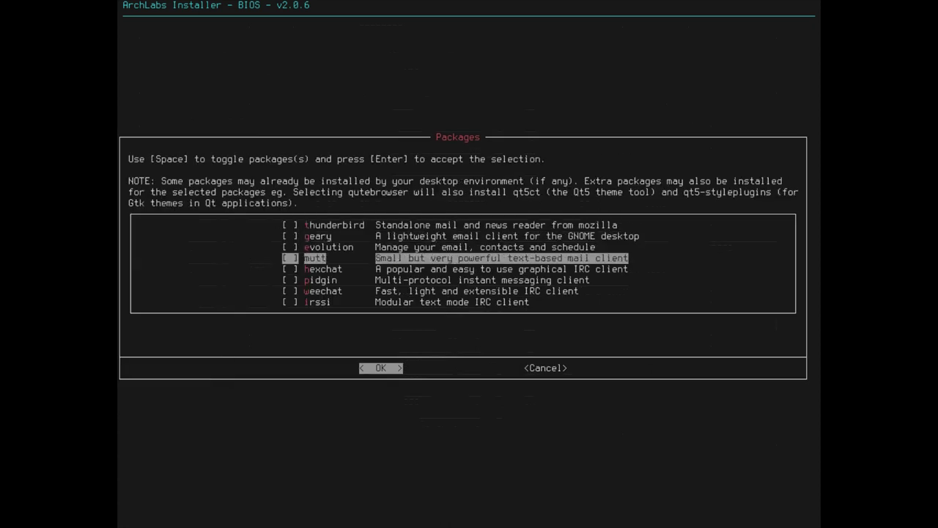
key(Home)
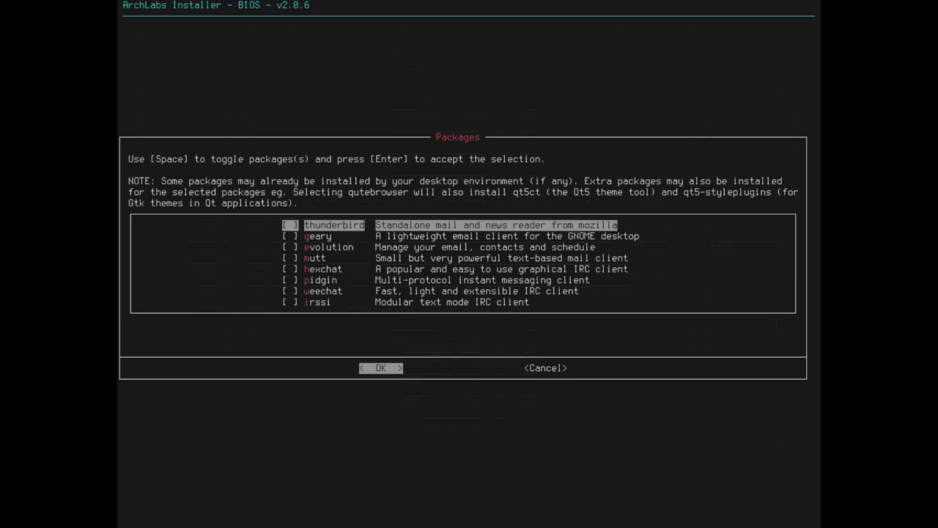
key(Down)
key(Up)
key(Down)
key(Down)
key(Down)
key(Down)
key(Down)
key(Down)
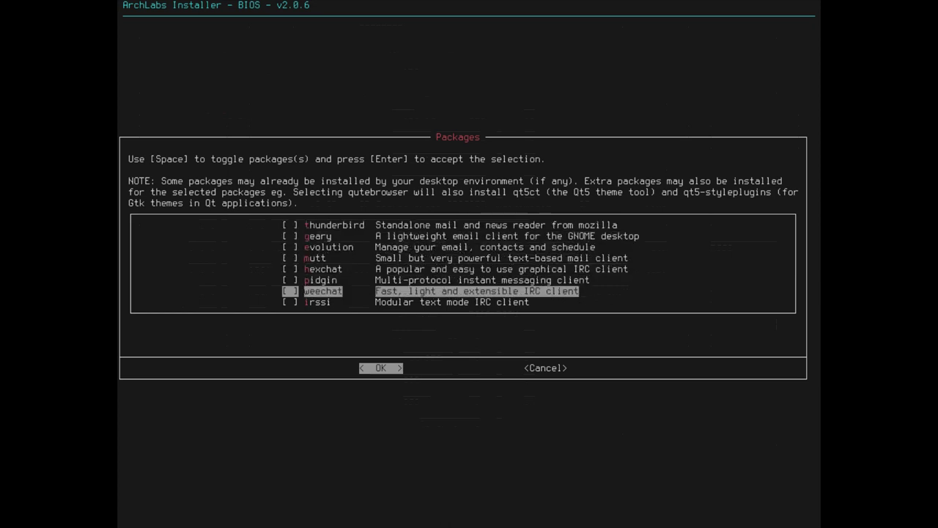
Mark thunderbird among the chat and mail clients and accept the selection
key(Up)
key(Up)
key(Up)
key(Up)
key(Up)
key(Up)
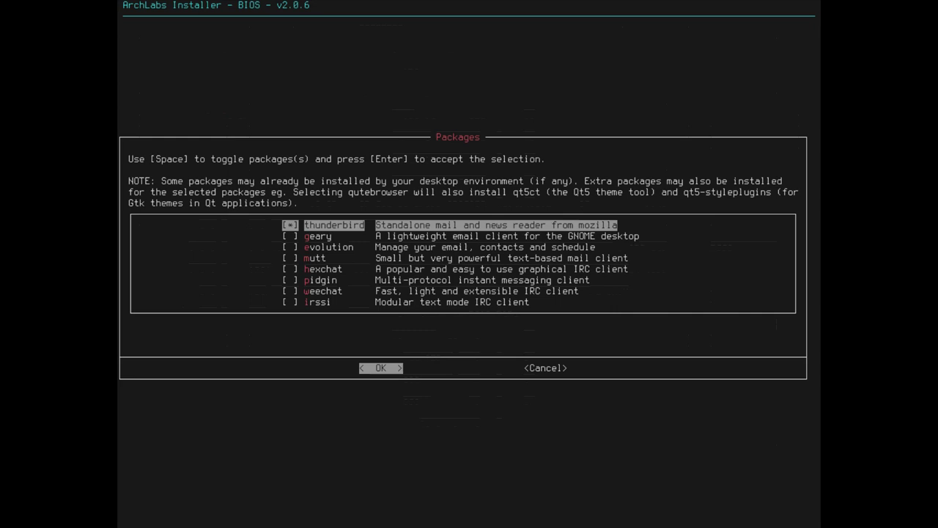
key(Return)
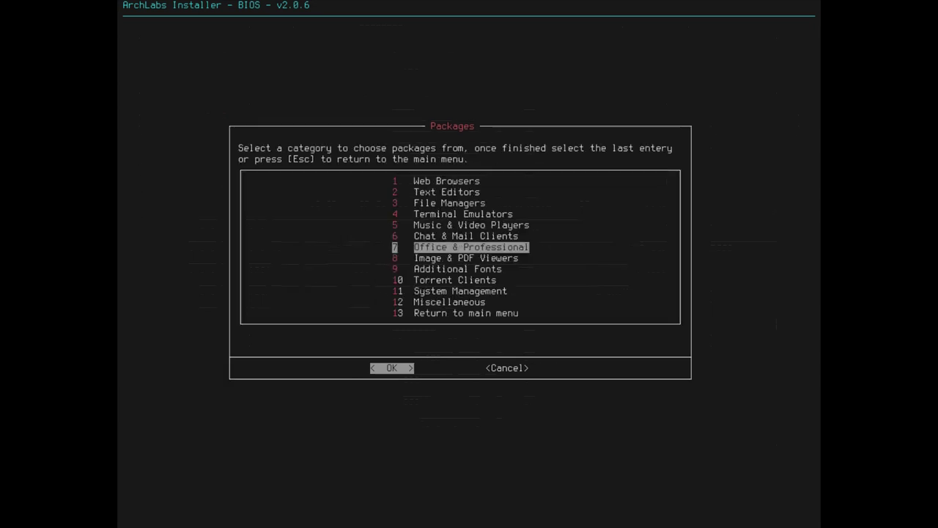
Open the Office & Professional packages and mark libreoffice-fresh, gimp and inkscape for installation
key(Return)
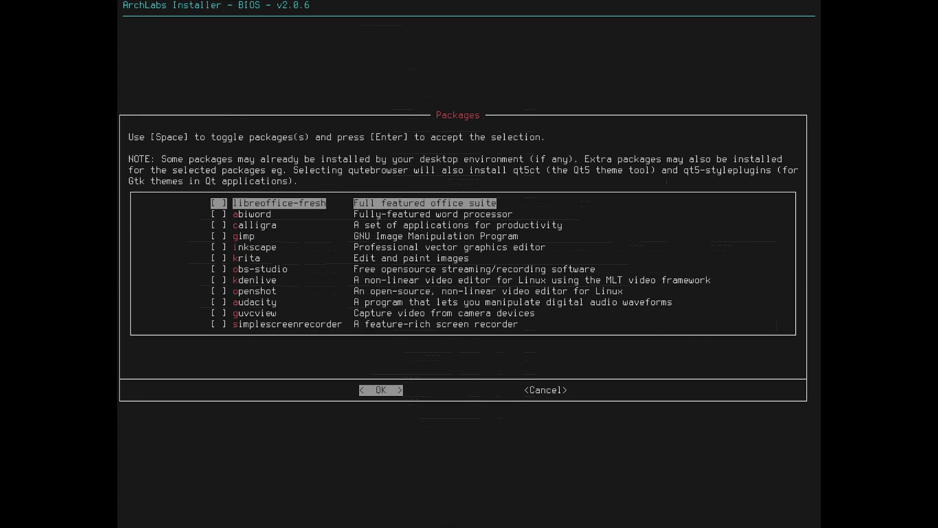
key(Down)
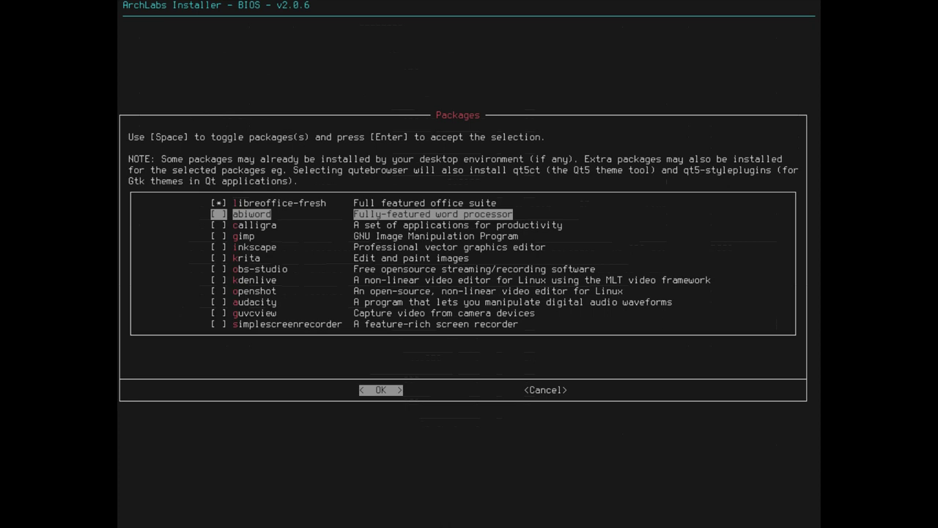
key(Down)
key(Down)
key(Down)
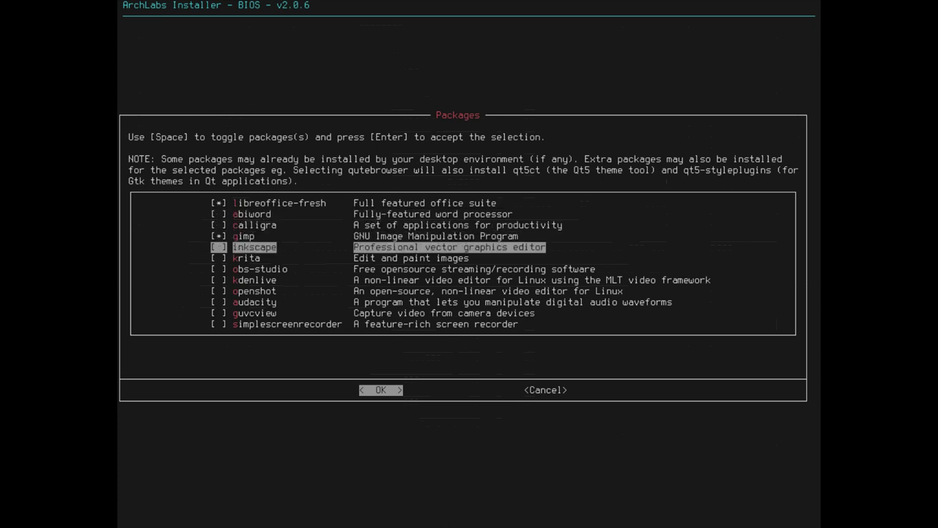
key(Down)
key(Down)
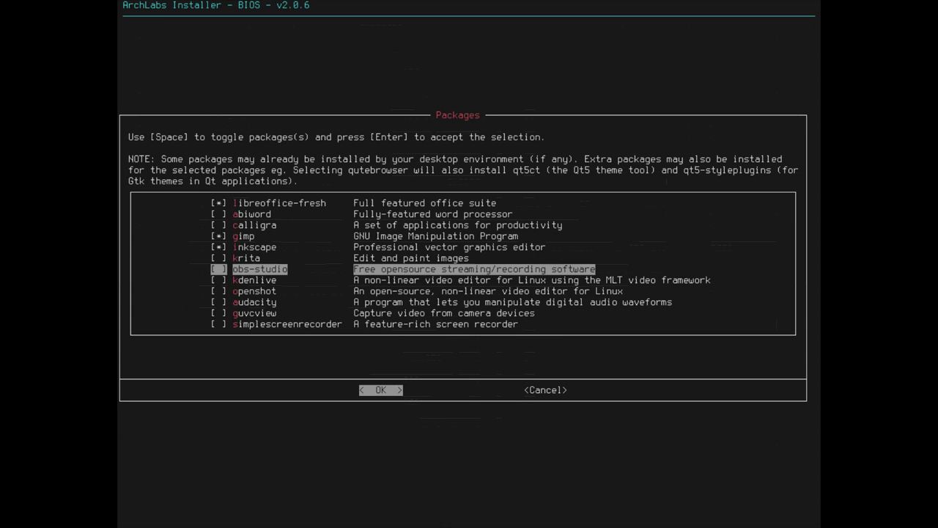
Examine the graphics, recording, video and audio entries from gimp to simplescreenrecorder in the Office & Professional packages
key(Down)
key(Up)
key(Up)
key(Up)
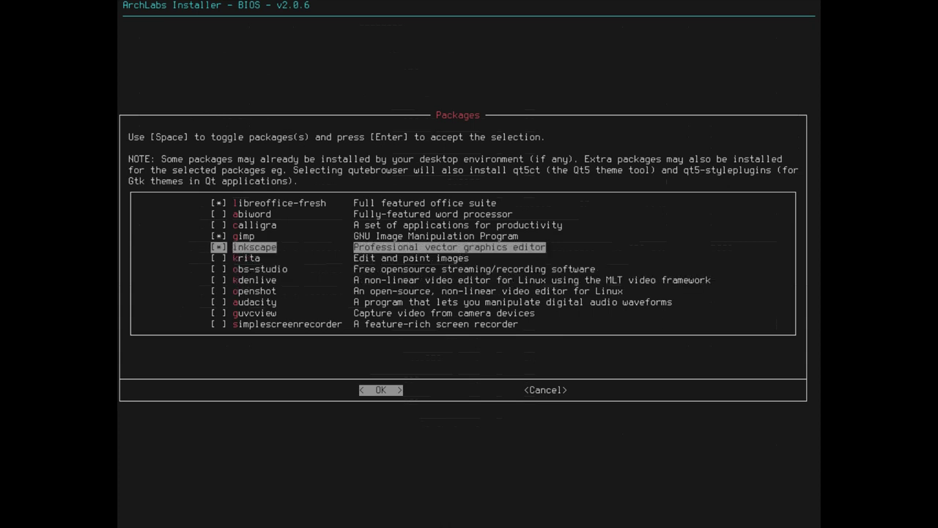
key(Up)
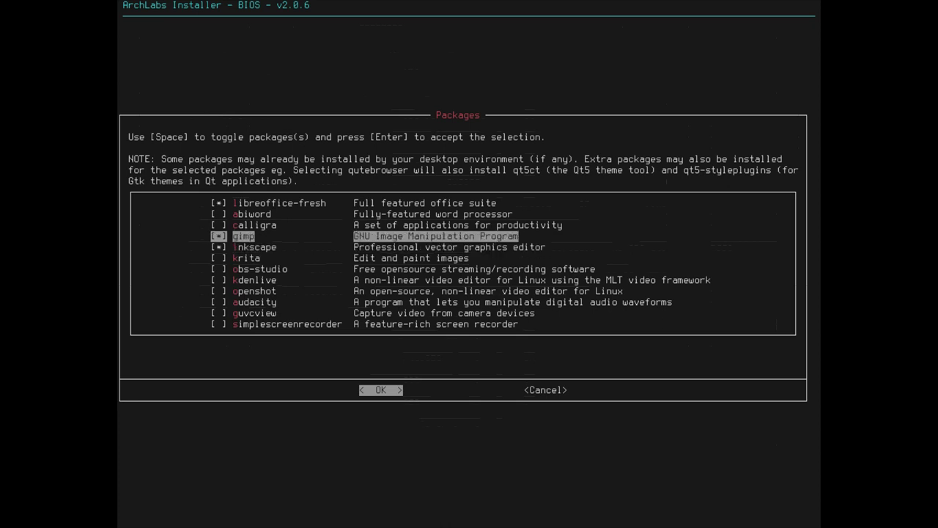
key(Down)
key(Down)
key(Down)
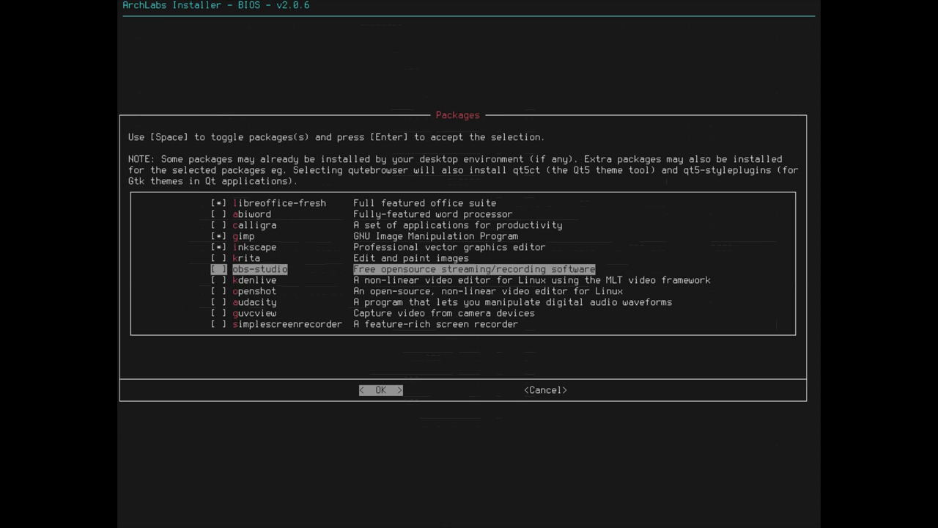
key(Down)
key(Down)
key(Down)
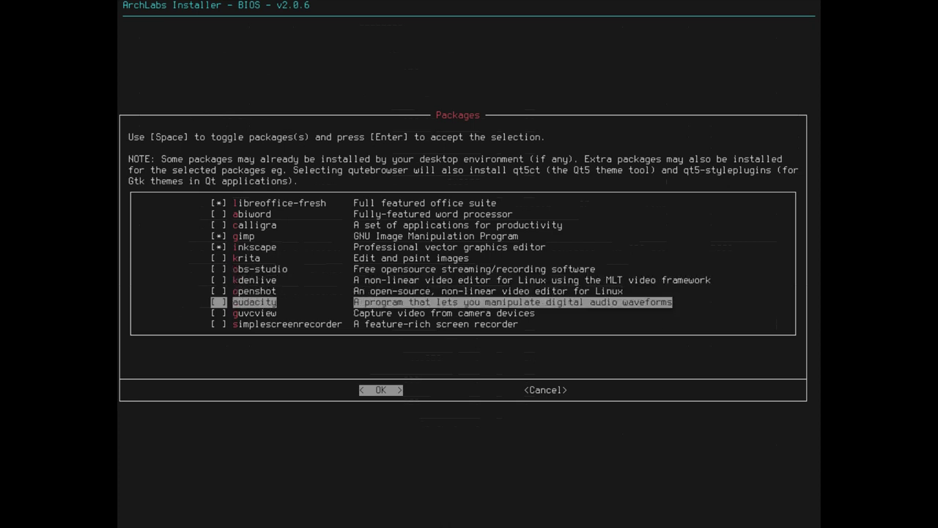
key(Down)
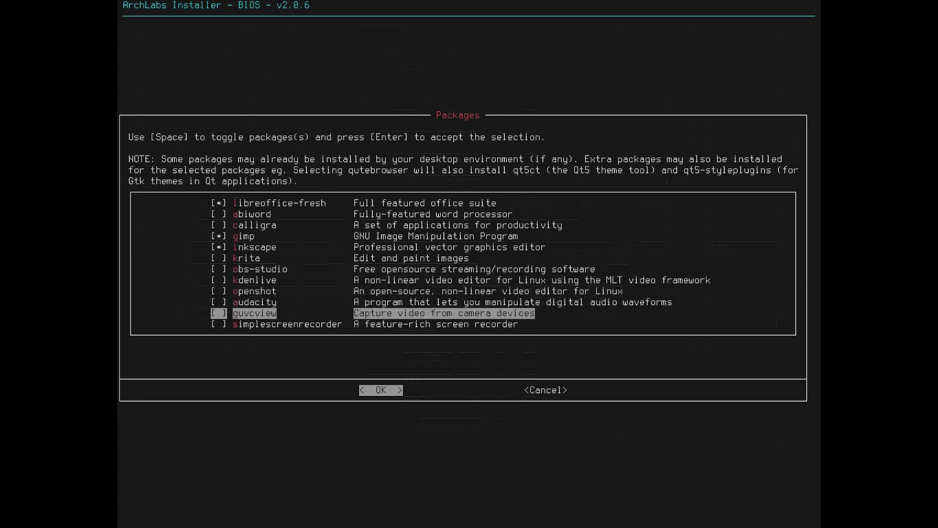
key(Down)
key(Up)
key(Up)
key(Up)
key(Up)
key(Up)
key(Up)
key(Up)
key(Up)
key(Up)
key(Up)
key(Up)
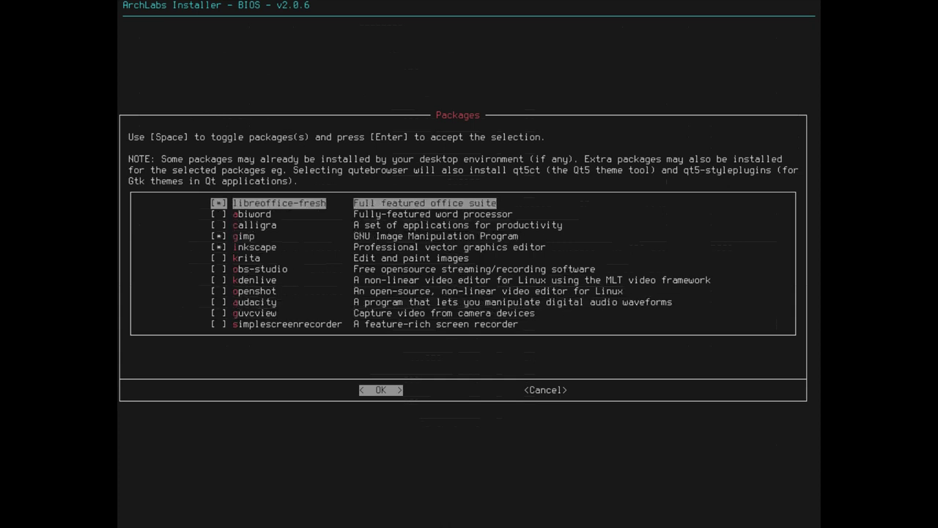
Look through the complete Office & Professional list again, from libreoffice-fresh to simplescreenrecorder
key(Down)
key(Down)
key(Down)
key(Down)
key(Down)
key(Down)
key(Down)
key(Down)
key(Down)
key(Down)
key(Down)
key(Up)
key(Up)
key(Up)
key(Up)
key(Up)
key(Up)
key(Up)
key(Up)
key(Up)
key(Up)
key(Up)
key(Down)
key(Down)
key(Down)
key(Down)
key(Down)
key(Down)
key(Up)
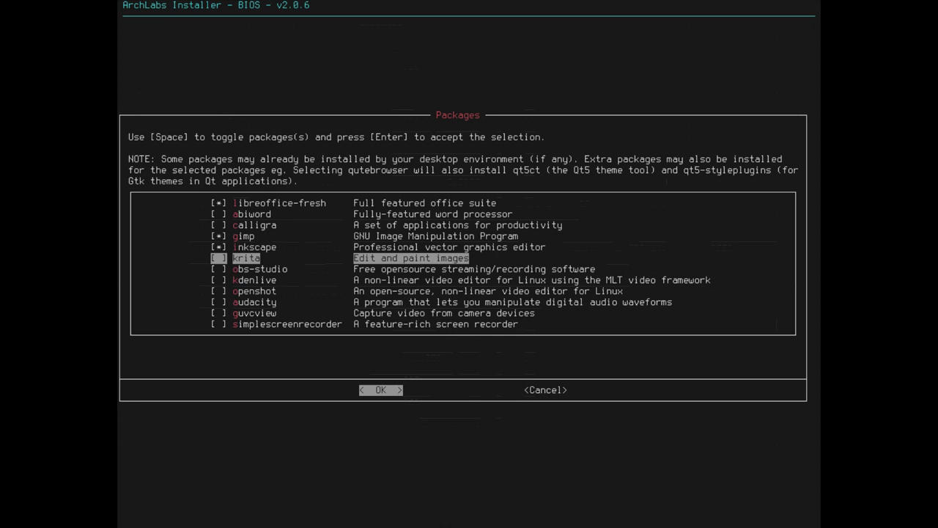
key(Up)
key(Up)
key(Up)
key(Up)
key(Up)
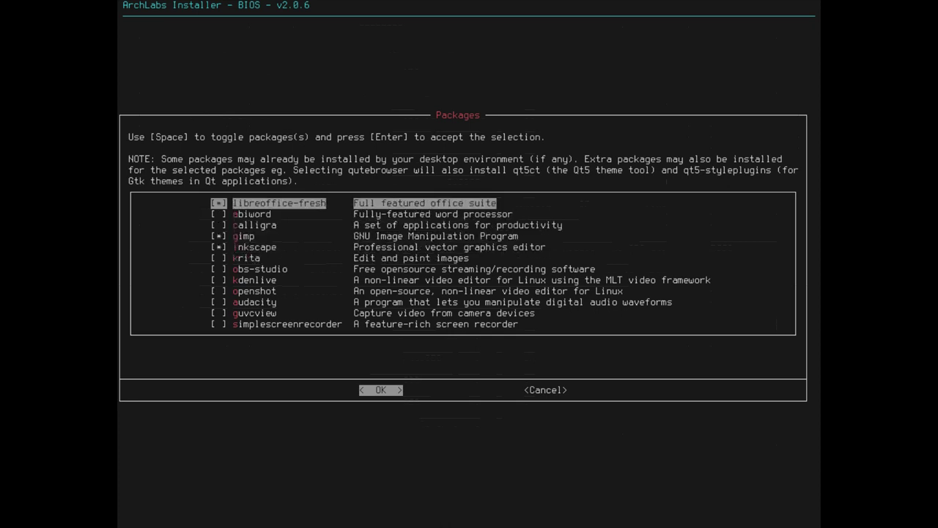
Check the Office & Professional list once more and accept the selection of libreoffice-fresh, gimp and inkscape
key(Down)
key(Down)
key(Down)
key(Down)
key(Down)
key(Down)
key(Down)
key(Down)
key(Down)
key(Down)
key(Down)
key(Up)
key(Up)
key(Up)
key(Up)
key(Up)
key(Up)
key(Up)
key(Up)
key(Up)
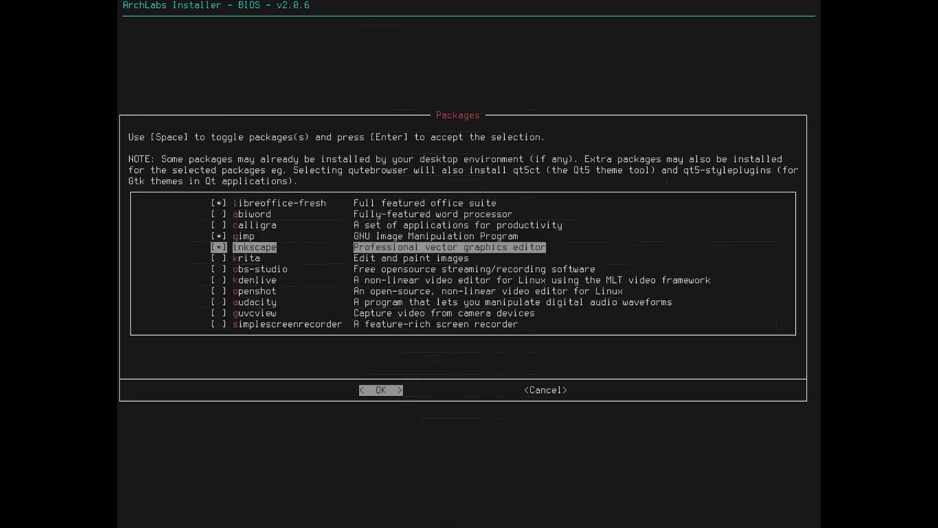
key(Up)
key(Up)
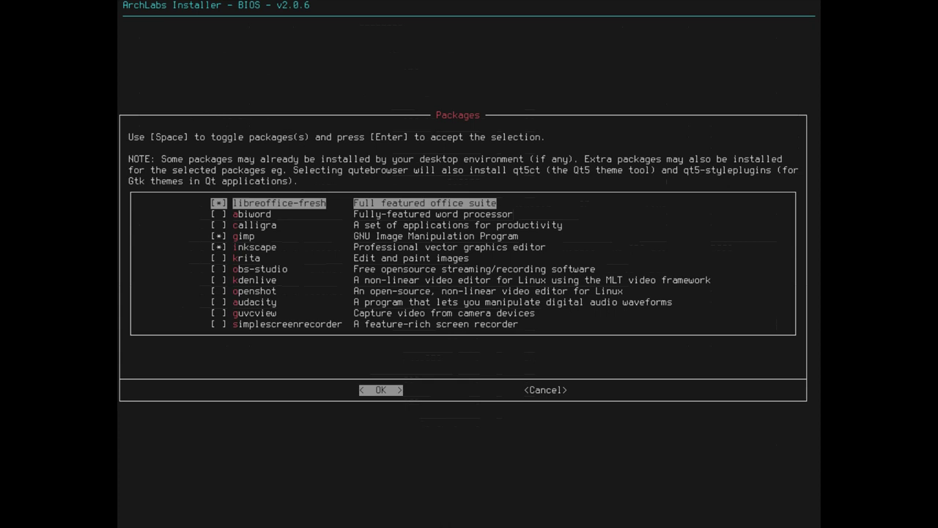
key(Return)
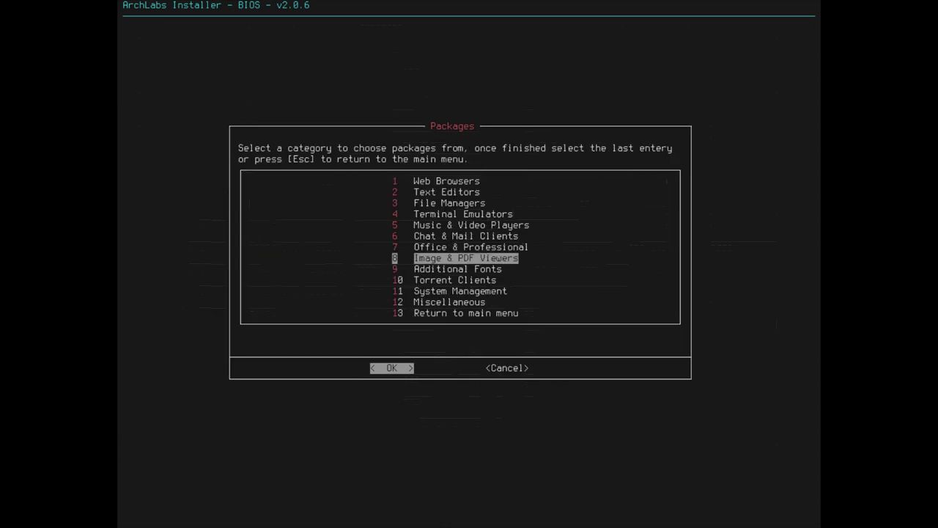
Open the Image & PDF Viewers packages, examine the entries from evince to gpicview and leave without marking any
key(Return)
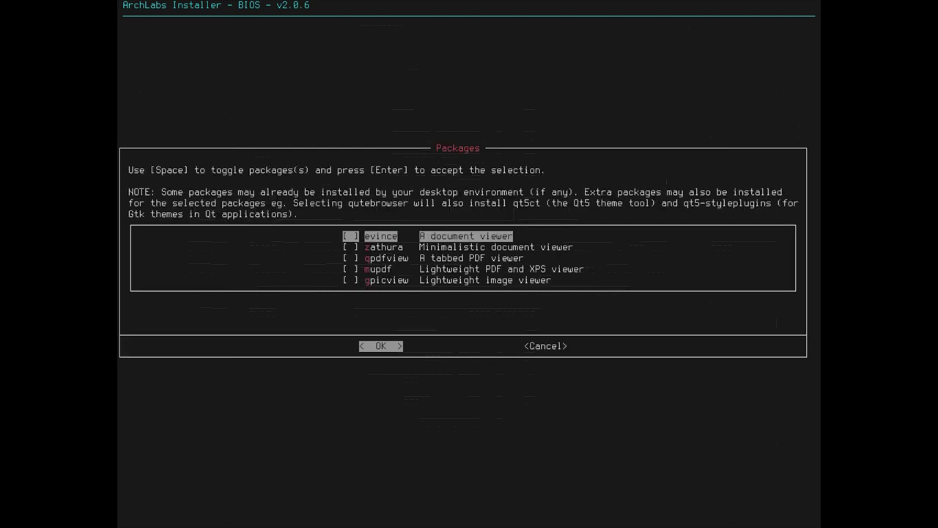
key(Down)
key(Down)
key(Down)
key(Down)
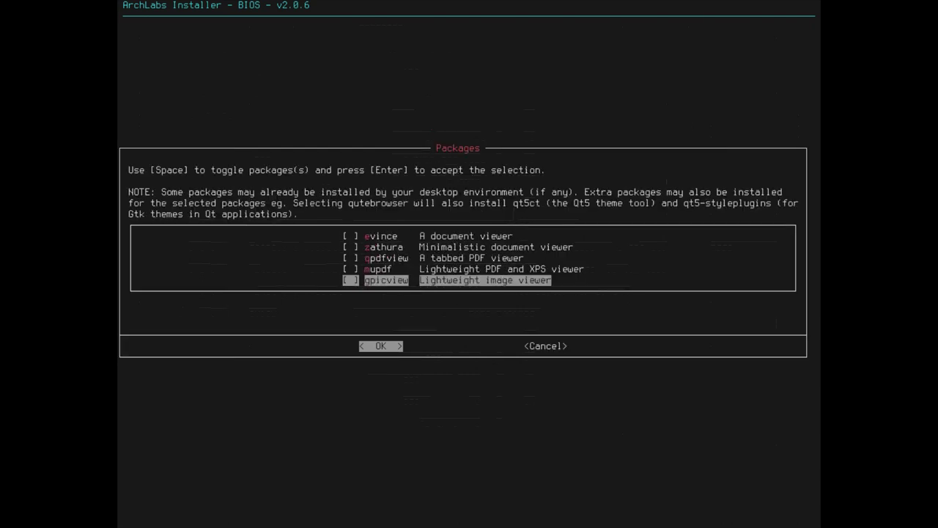
key(Up)
key(Up)
key(Up)
key(Up)
key(Down)
key(Down)
key(Tab)
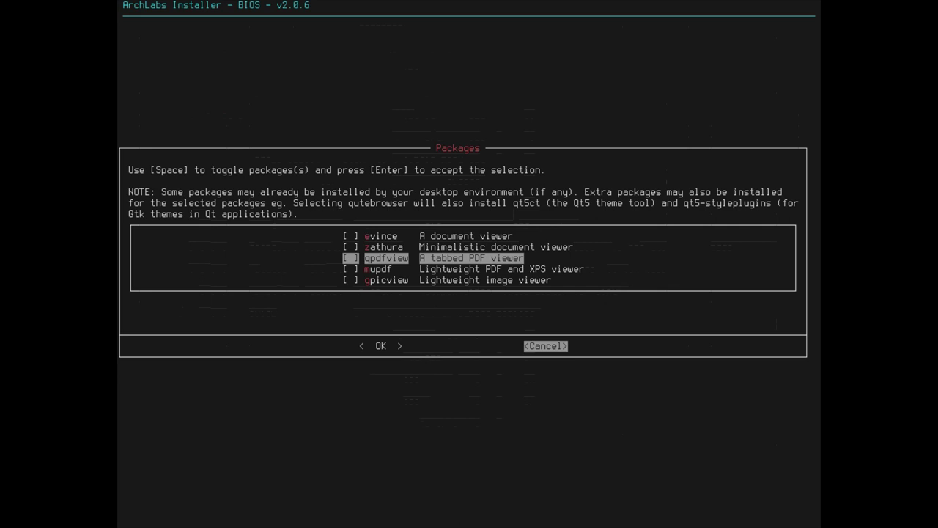
key(Return)
Open the Additional Fonts packages, mark ttf-hack and go through the other fonts down to the Noto entries
key(Down)
key(Up)
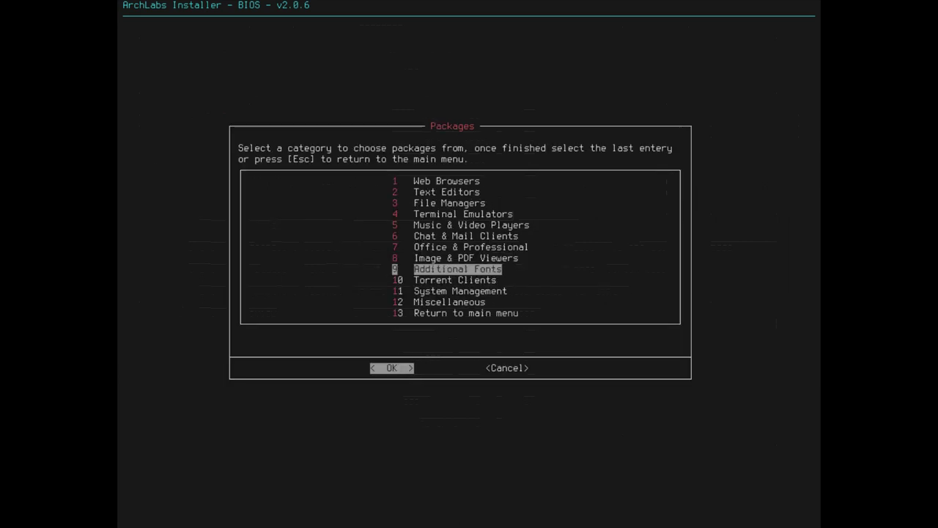
key(Return)
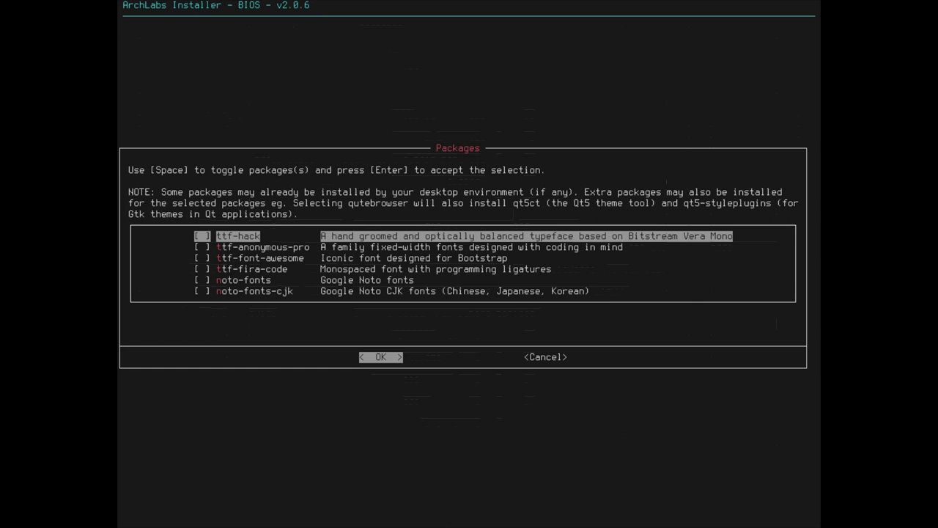
key(Down)
key(Down)
key(Down)
key(Down)
key(Down)
key(Up)
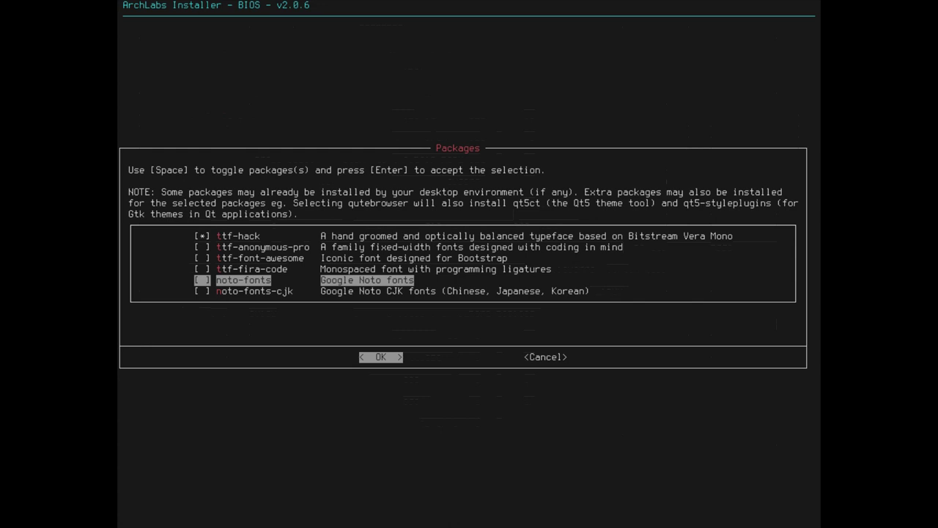
Mark noto-fonts among the additional fonts as well and accept the selection
key(Down)
key(Up)
key(Up)
key(Up)
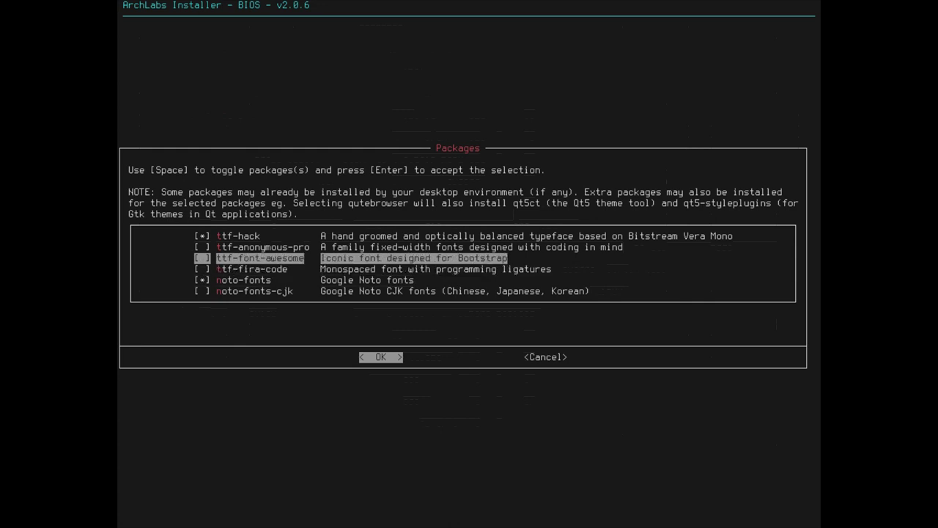
key(Down)
key(Return)
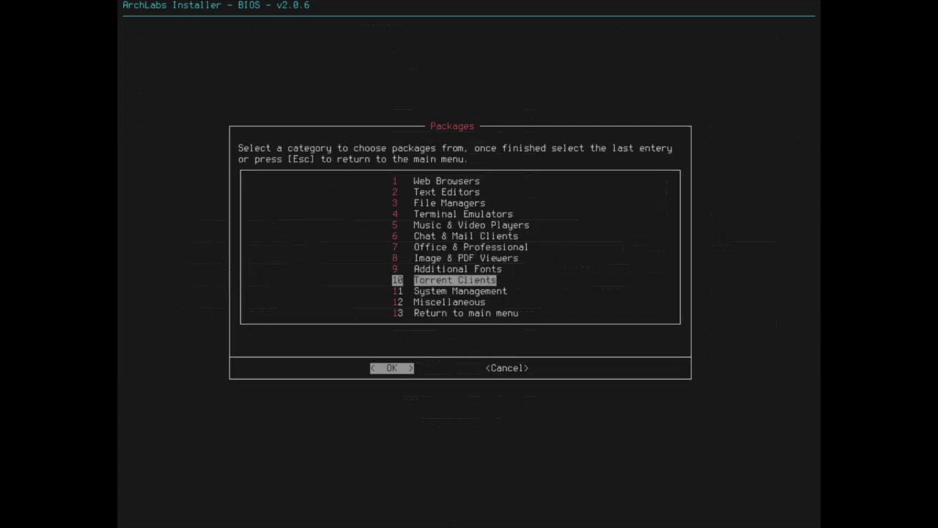
Open the Torrent Clients packages, compare the entries from deluge to transmission-cli and return to the category list
key(Return)
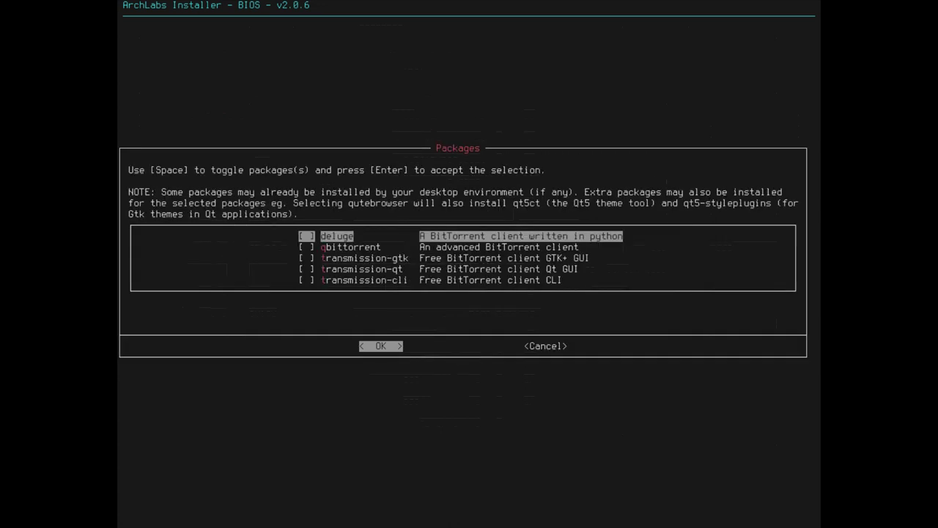
key(Down)
key(Down)
key(Down)
key(Down)
key(Up)
key(Up)
key(Up)
key(Up)
key(Down)
key(Down)
key(Down)
key(Down)
key(Up)
key(Up)
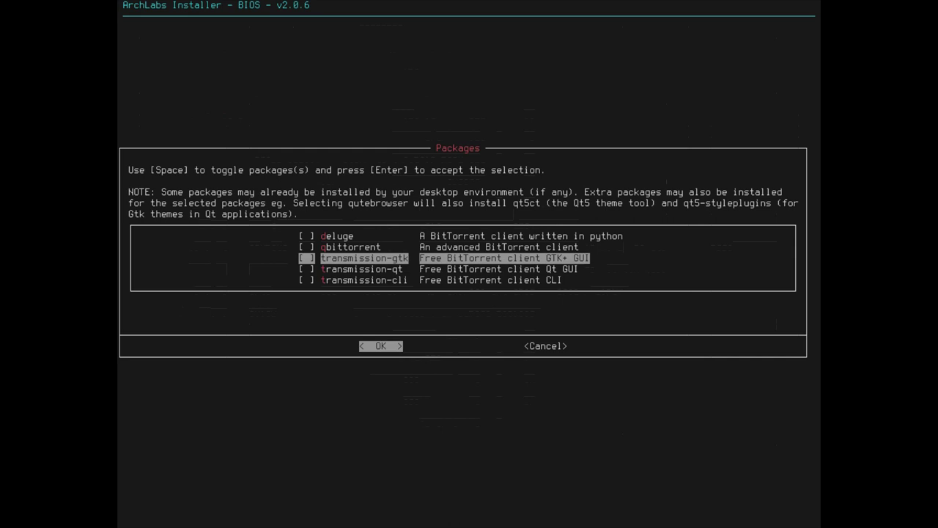
key(Return)
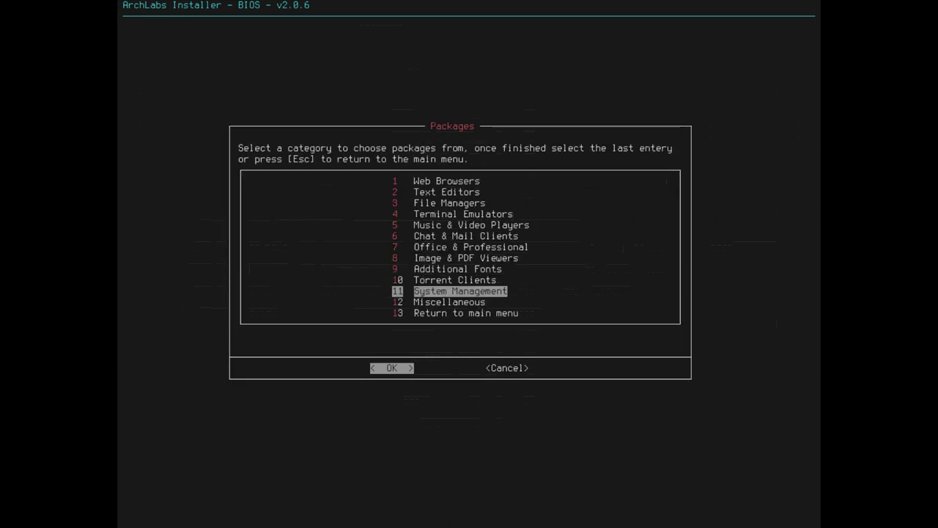
Mark gnome-disk-utility and gnome-system-monitor in the System Management packages and accept the selection
key(Return)
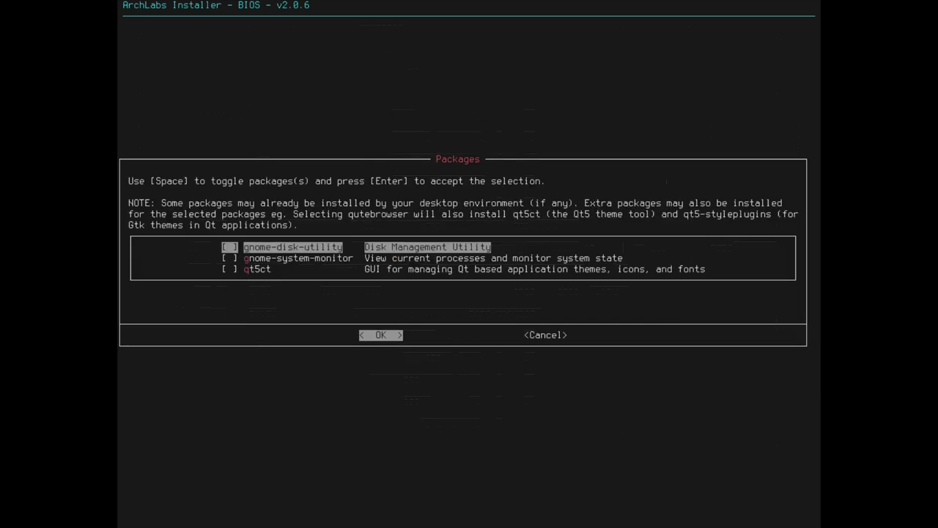
key(Down)
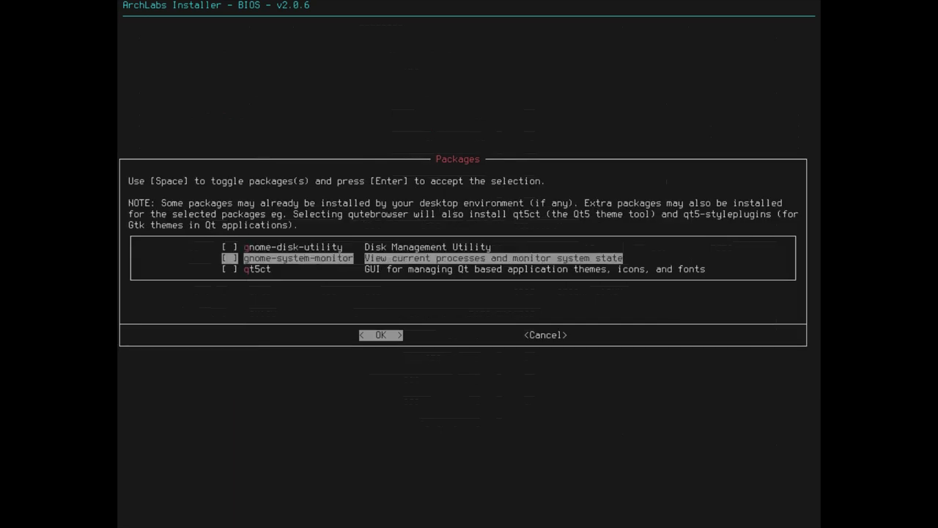
key(Down)
key(Up)
key(Up)
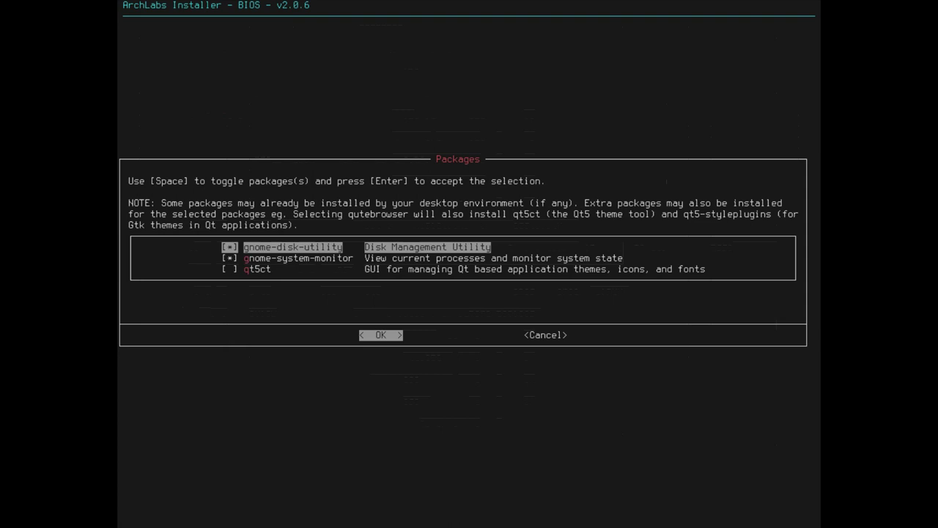
key(Return)
Mark gpick in the package list that also holds steam and the docks, accept the selection and return to the Prepare menu
key(Return)
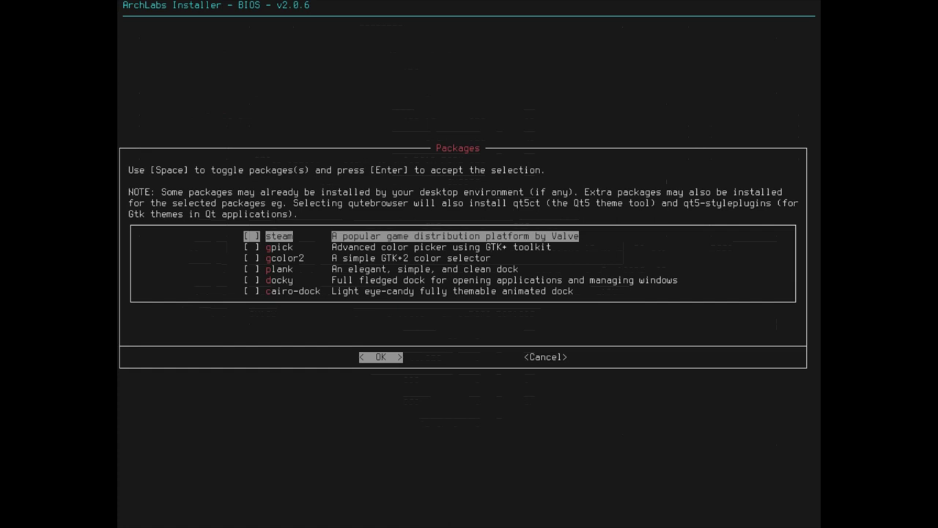
key(Down)
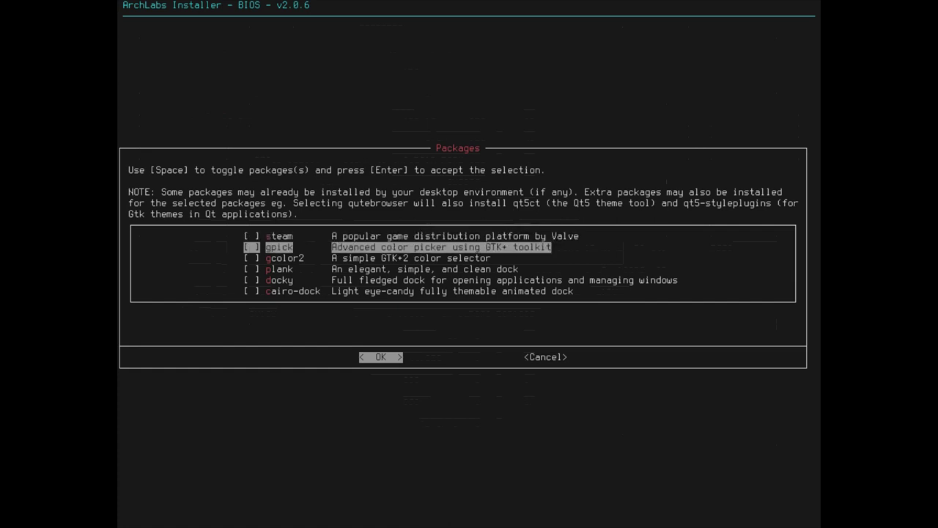
key(Down)
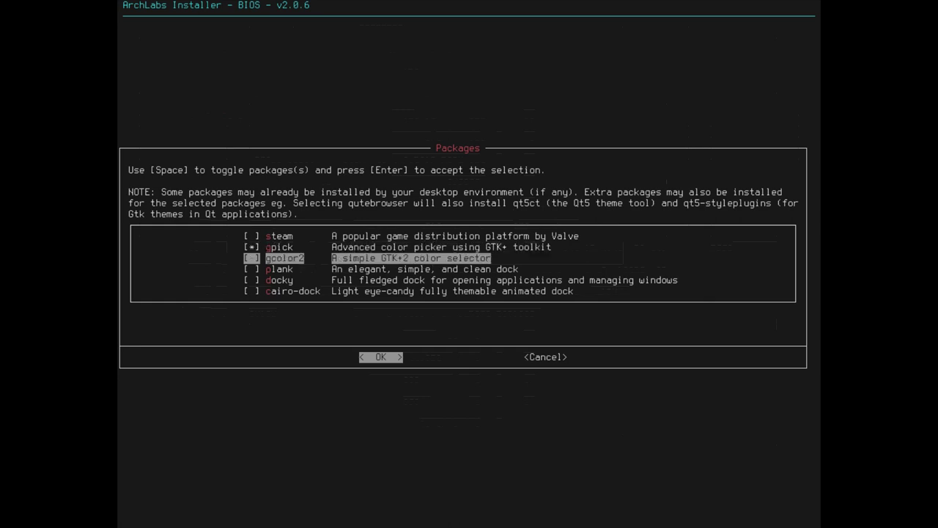
key(Down)
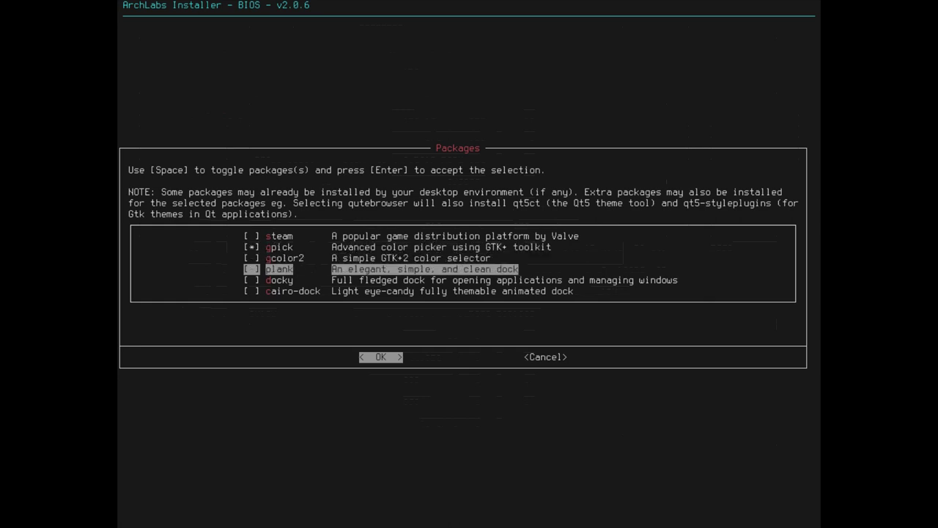
key(Down)
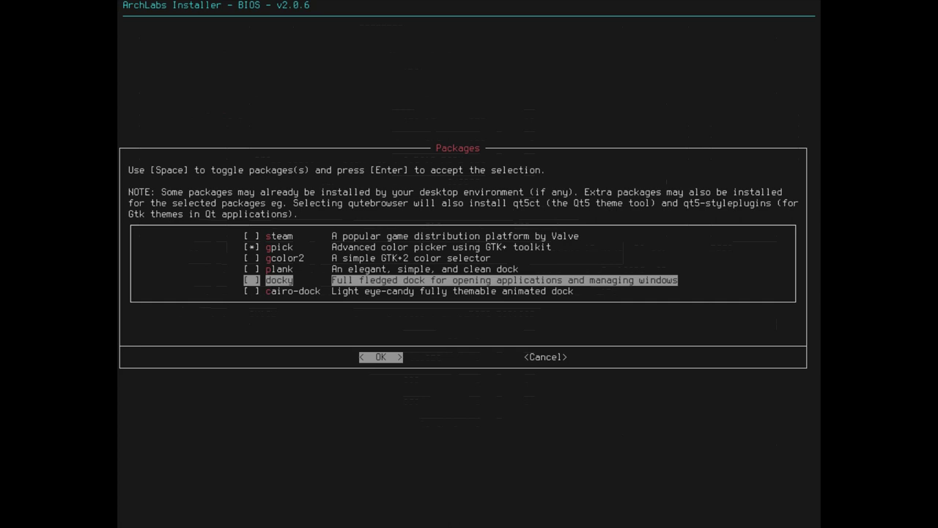
key(Down)
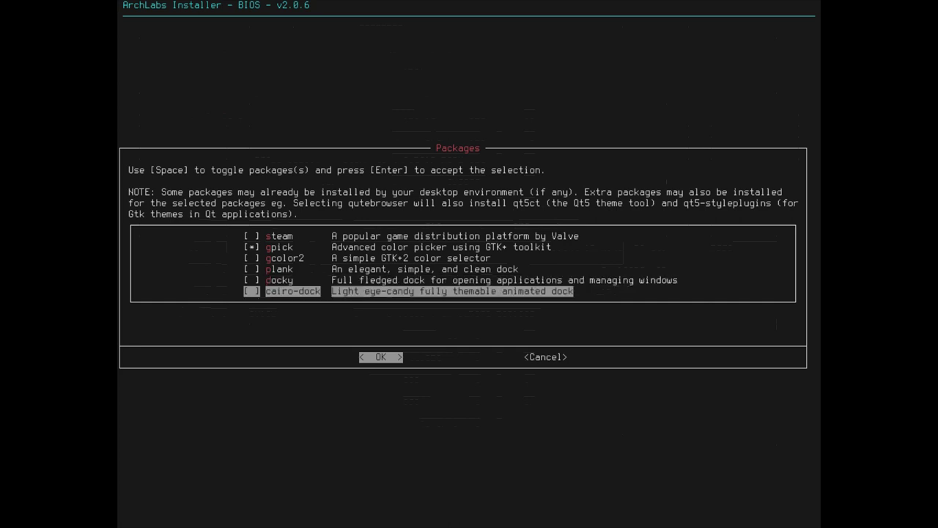
key(Up)
key(Up)
key(Up)
key(Down)
key(Down)
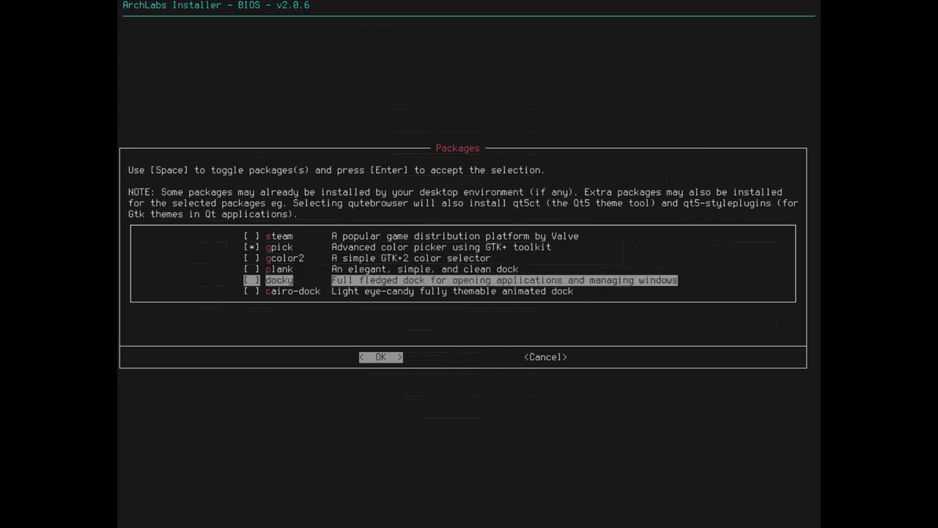
key(Return)
key(Return)
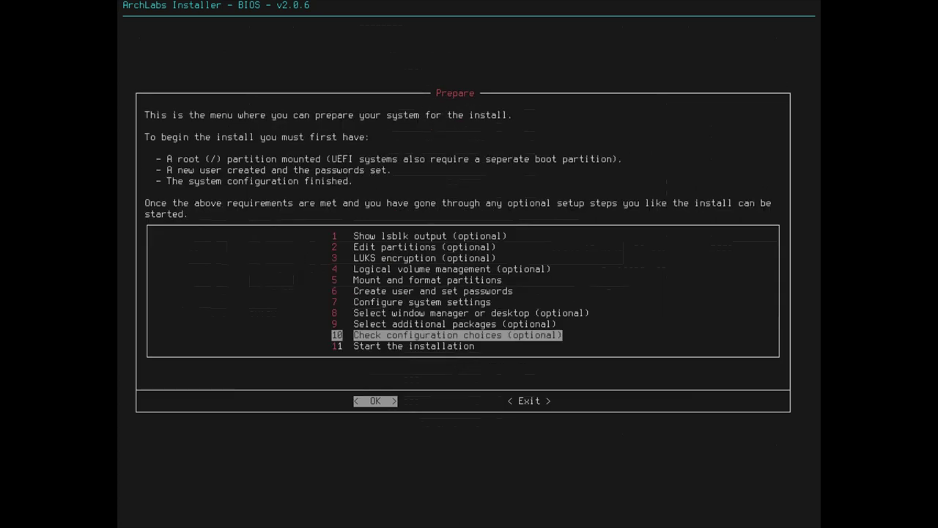
Review the configuration choices from the partitions down to the packages and mirrors, close the summary and start the installation
key(Return)
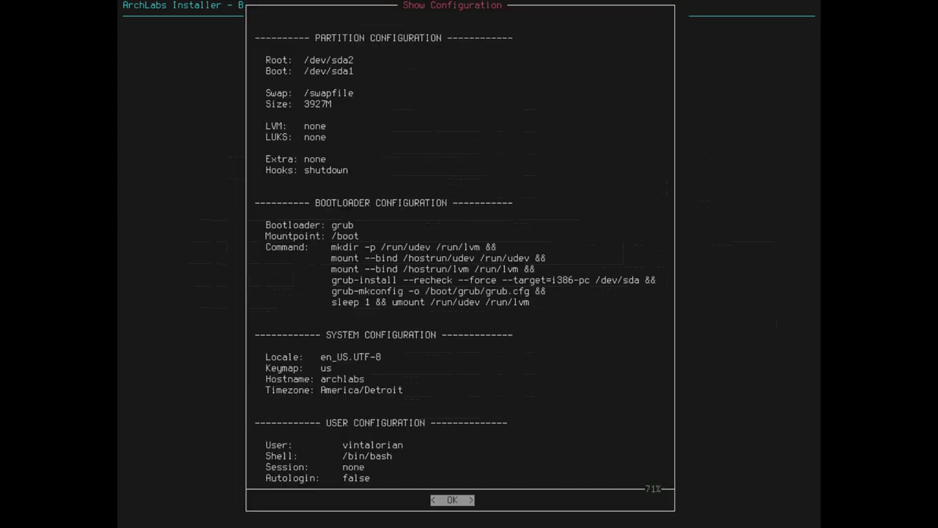
key(Down)
key(Down)
key(Down)
key(Down)
key(Down)
key(Down)
key(Down)
key(Down)
key(Down)
key(Down)
key(Down)
key(Down)
key(Down)
key(Down)
key(Down)
key(Down)
key(Down)
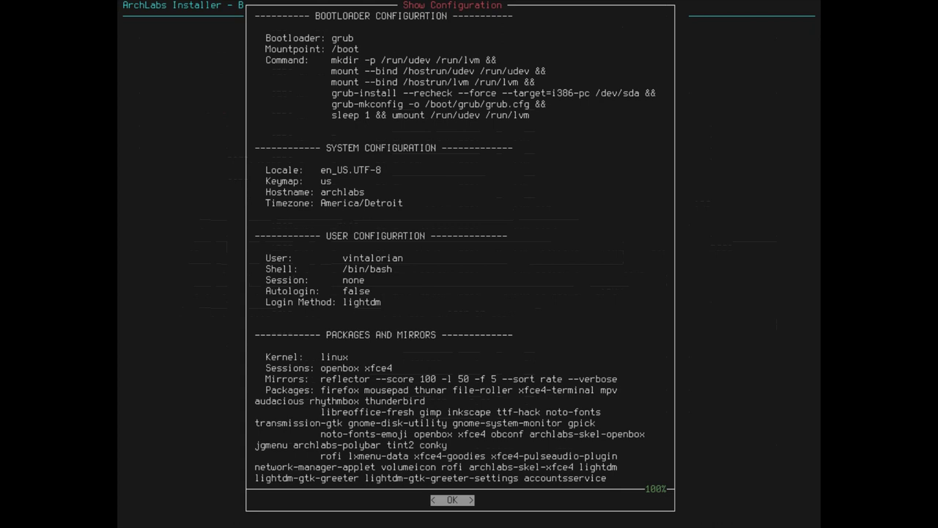
key(Return)
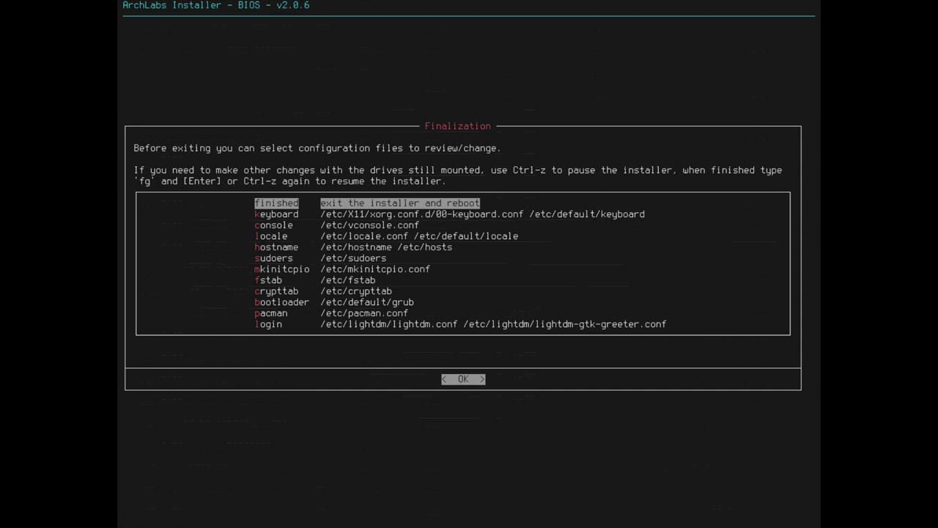
Go through the configuration files offered for review at finalization, from keyboard down to login
key(Down)
key(Down)
key(Down)
key(Down)
key(Down)
key(Down)
key(Down)
key(Down)
key(Down)
key(Down)
key(Down)
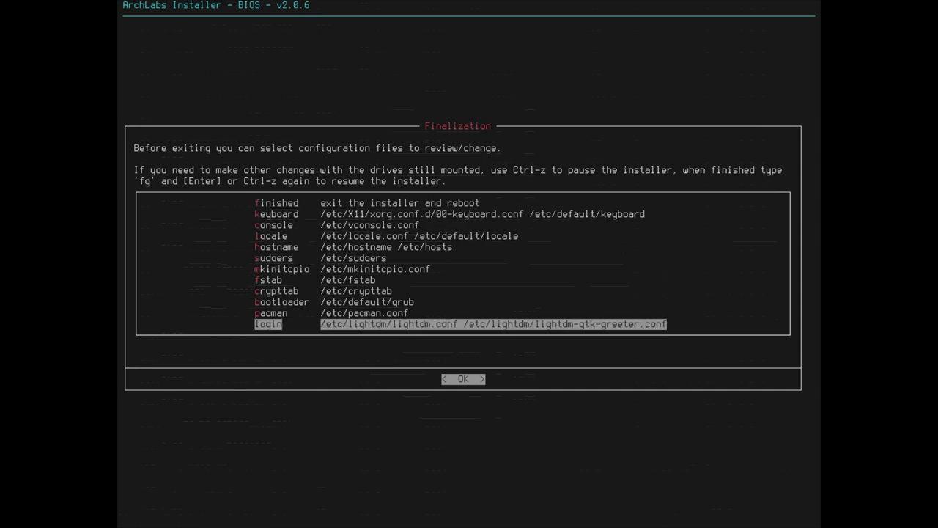
Open the login configuration files lightdm.conf and lightdm-gtk-greeter.conf and quit both without changing them
key(Return)
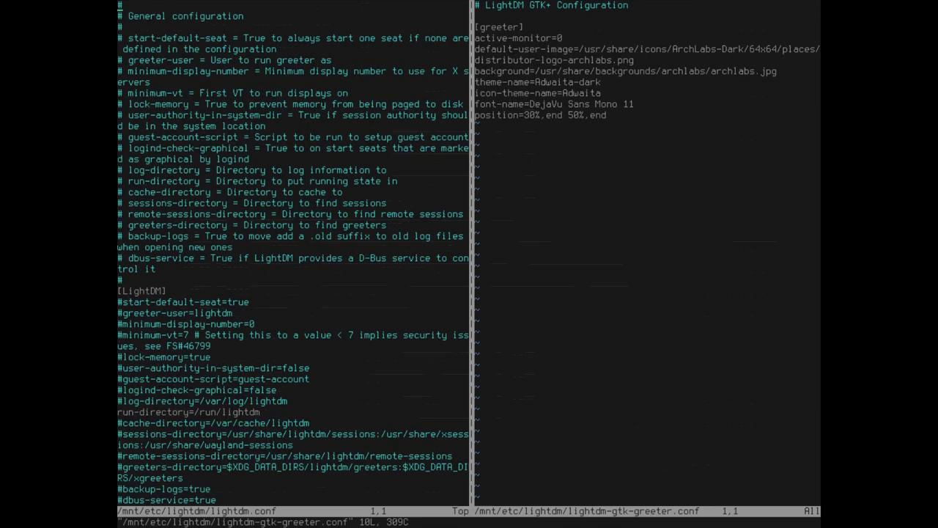
text(:q)
key(Return)
text(:q)
text(!)
key(Return)
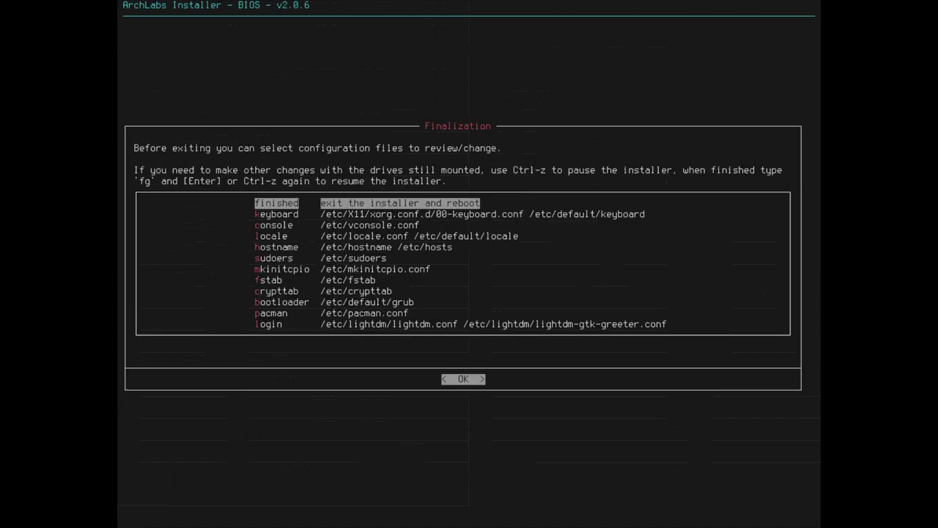
Look over the finalization entries again, from keyboard and console down to pacman and login
key(Down)
key(Down)
key(Down)
key(Up)
key(Up)
key(Up)
key(Down)
key(Down)
key(Down)
key(Down)
key(Down)
key(Down)
key(Down)
key(Down)
key(Down)
key(Down)
key(Down)
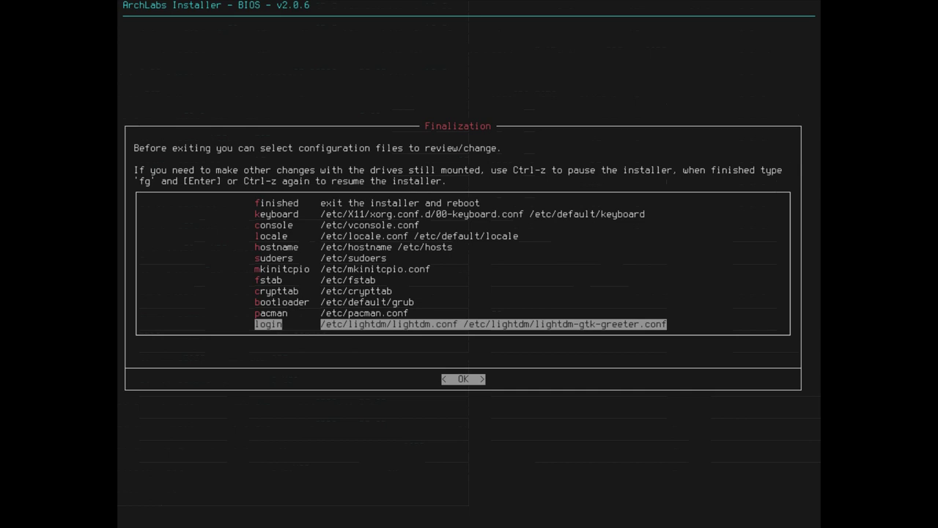
key(Up)
key(Up)
key(Up)
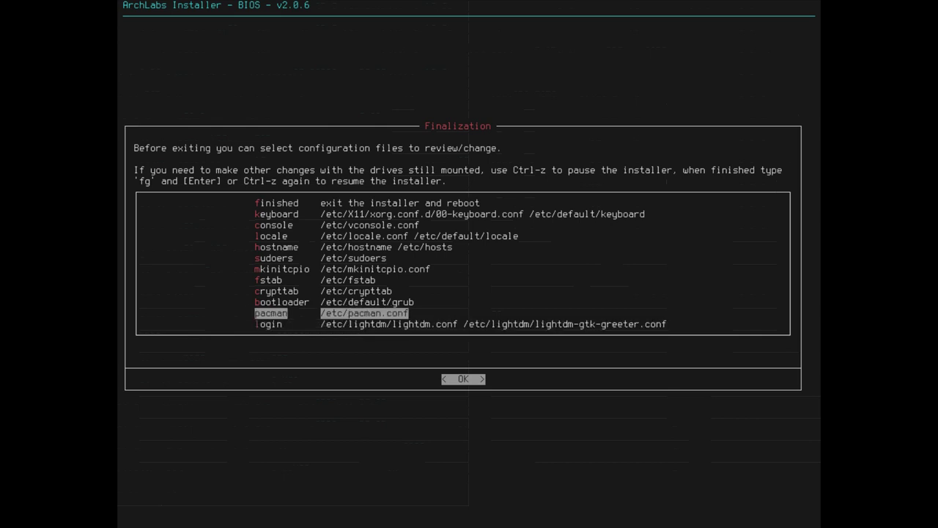
key(Down)
key(Down)
key(Down)
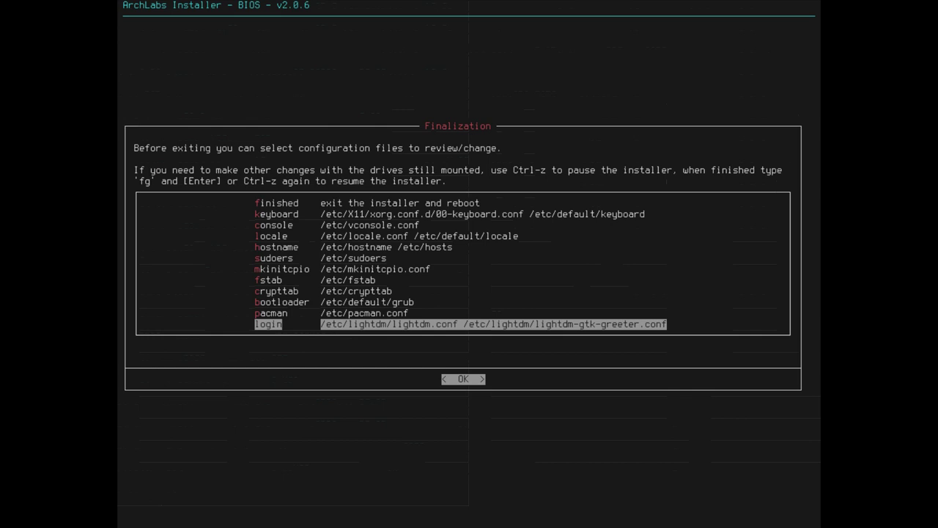
Choose the finished entry to exit the installer and reboot the virtual machine
key(Up)
key(Up)
key(Up)
key(Up)
key(Up)
key(Up)
key(Up)
key(Up)
key(Up)
key(Up)
key(Up)
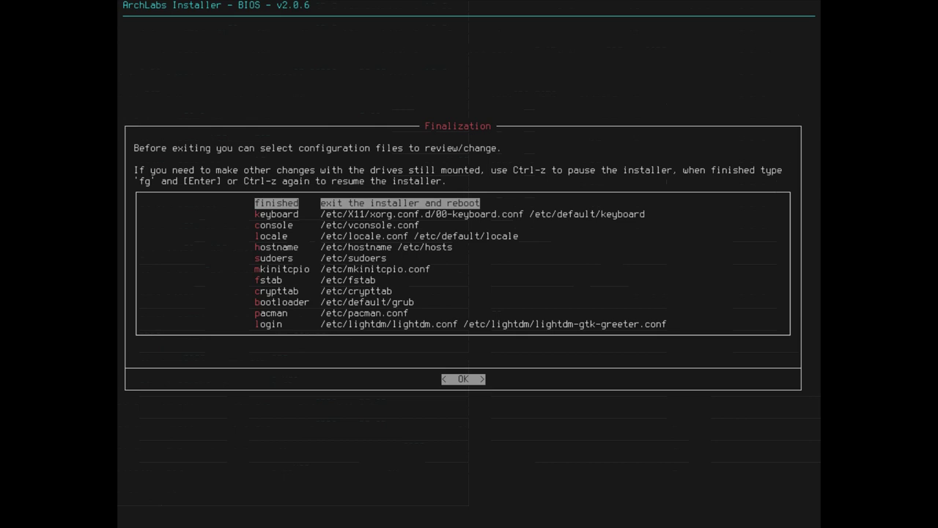
key(Return)
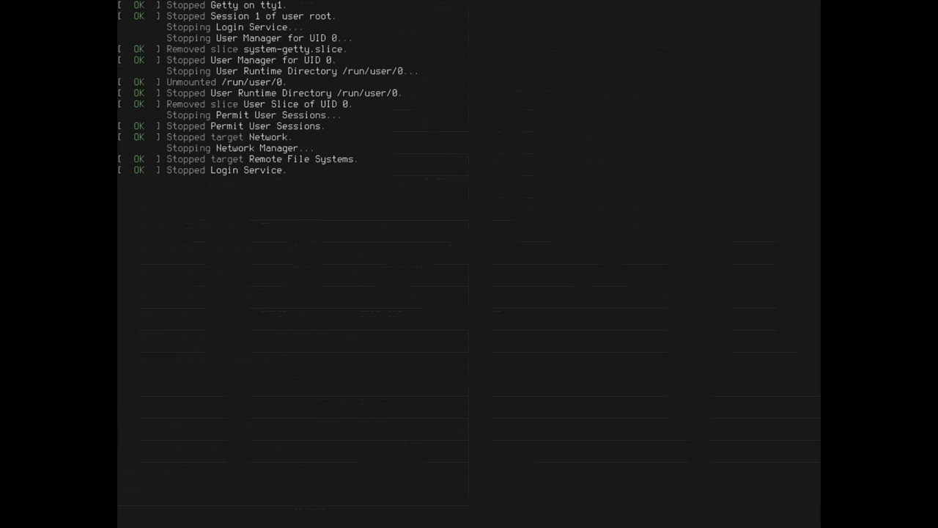
key(ctrl+alt+Up)
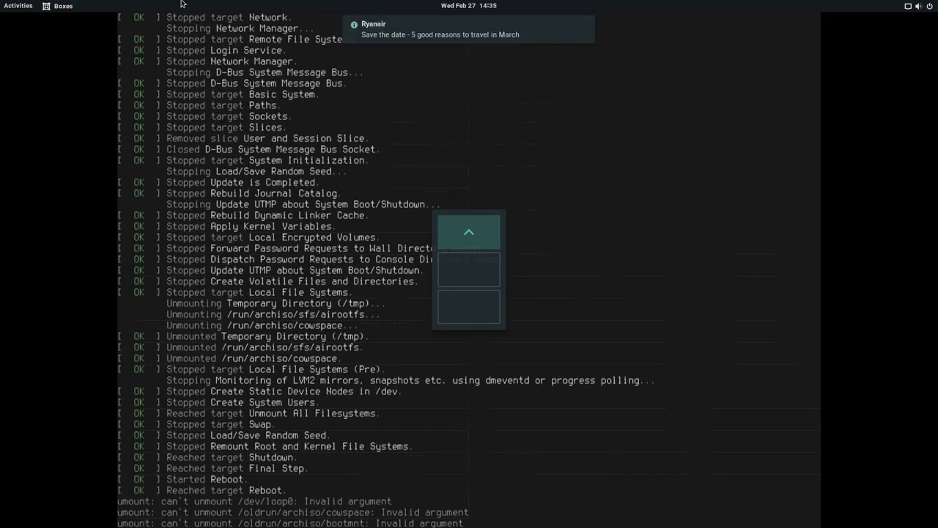
key(ctrl+alt+Down)
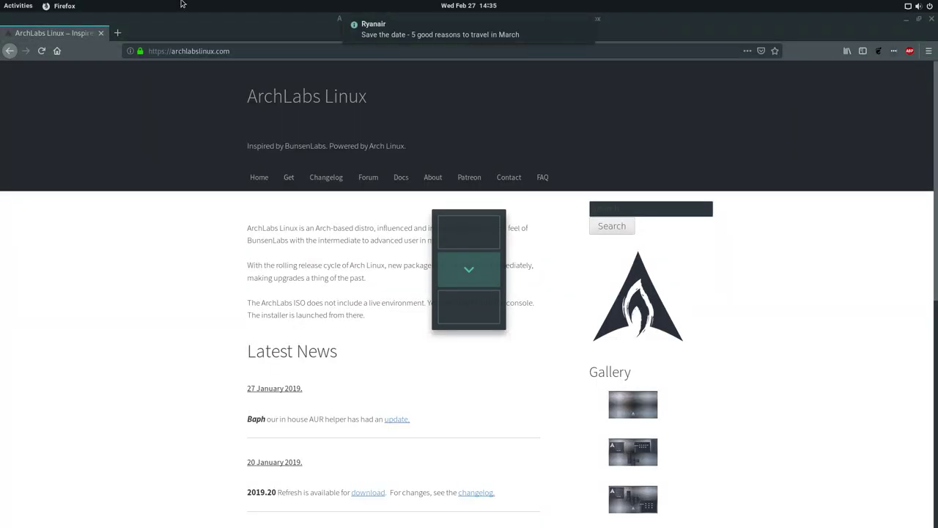
key(ctrl+alt+Down)
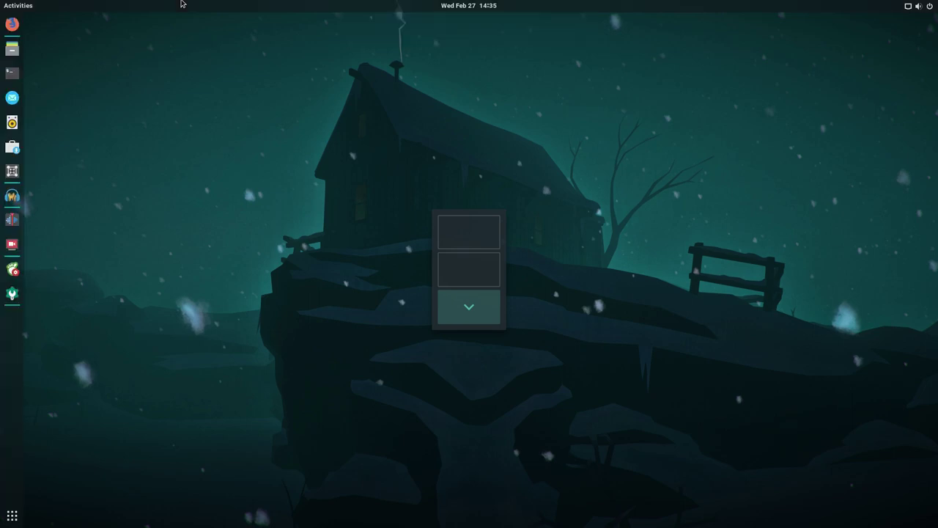
key(ctrl+alt+Up)
key(ctrl+alt+Up)
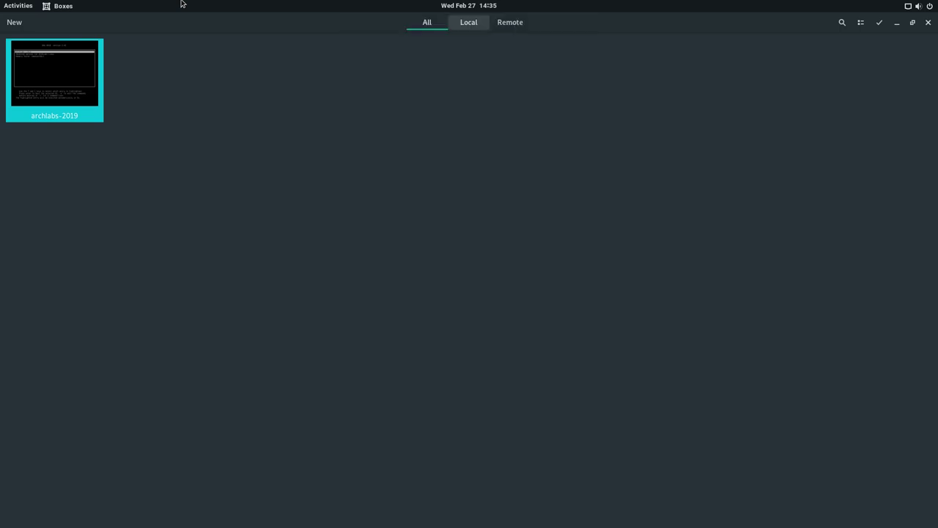
Open the archlabs-2019 virtual machine in Boxes, show it full screen and check the user list on its login screen
click(54, 86)
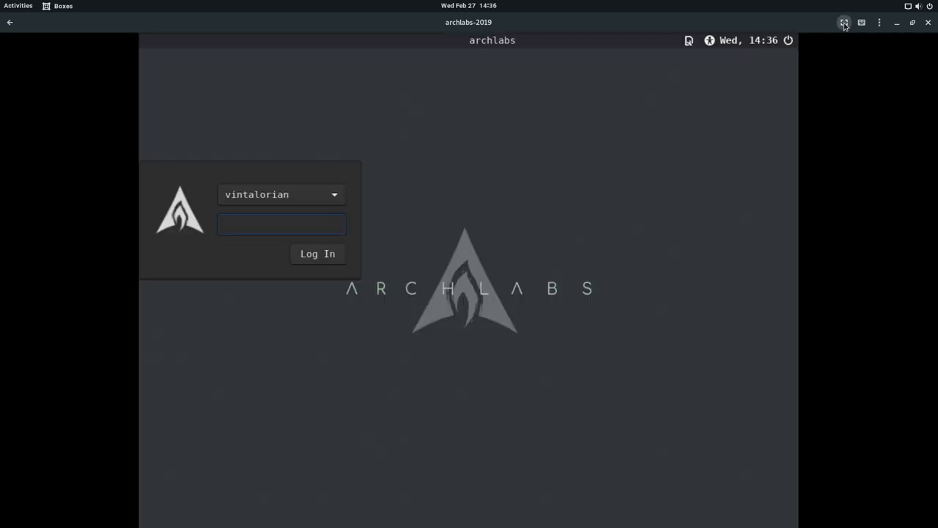
click(844, 23)
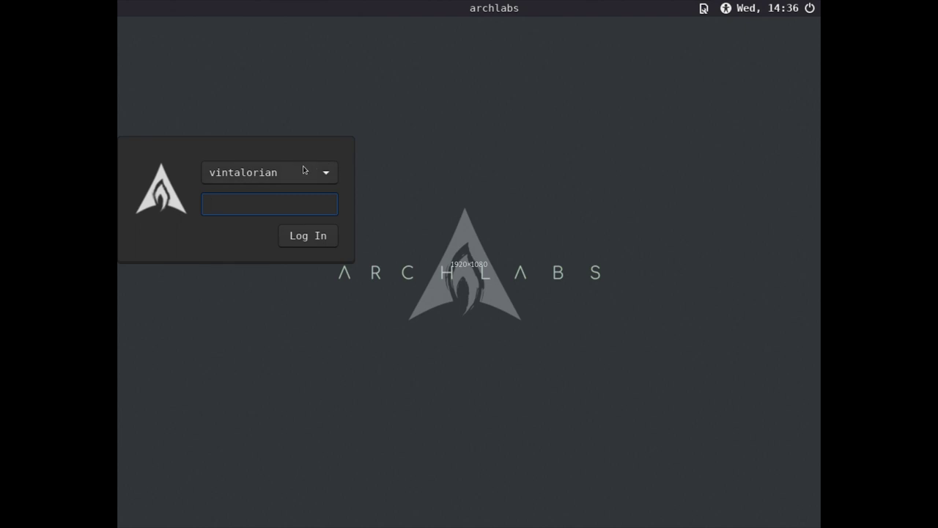
click(325, 170)
click(324, 173)
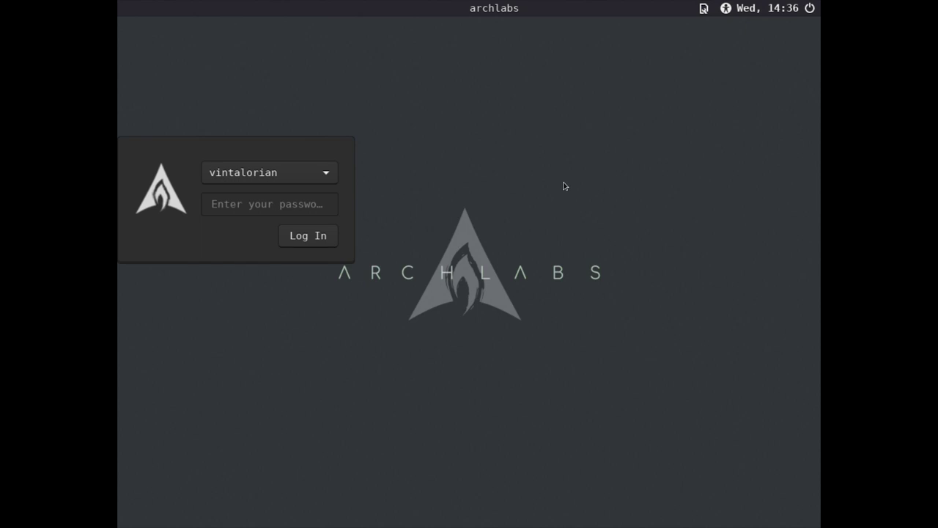
Check the available sessions, choose Openbox, enter the account password and log in
click(705, 9)
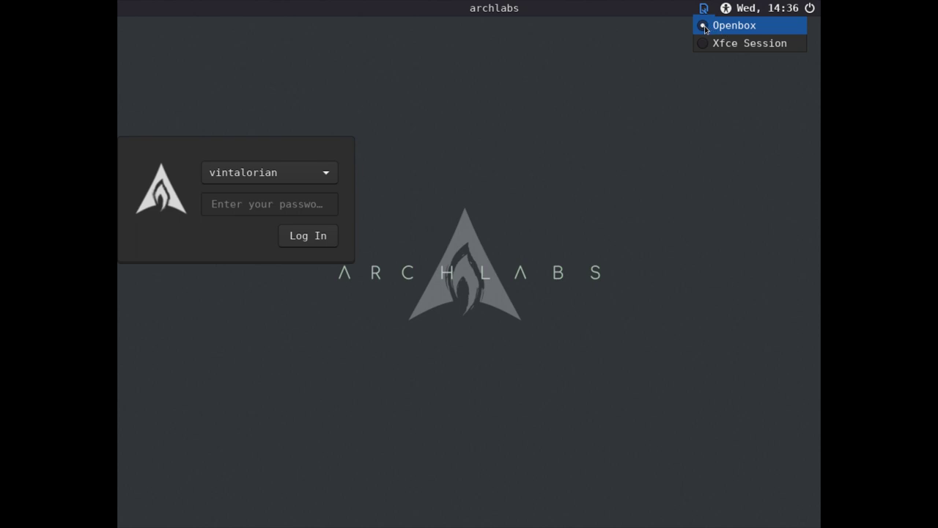
click(706, 26)
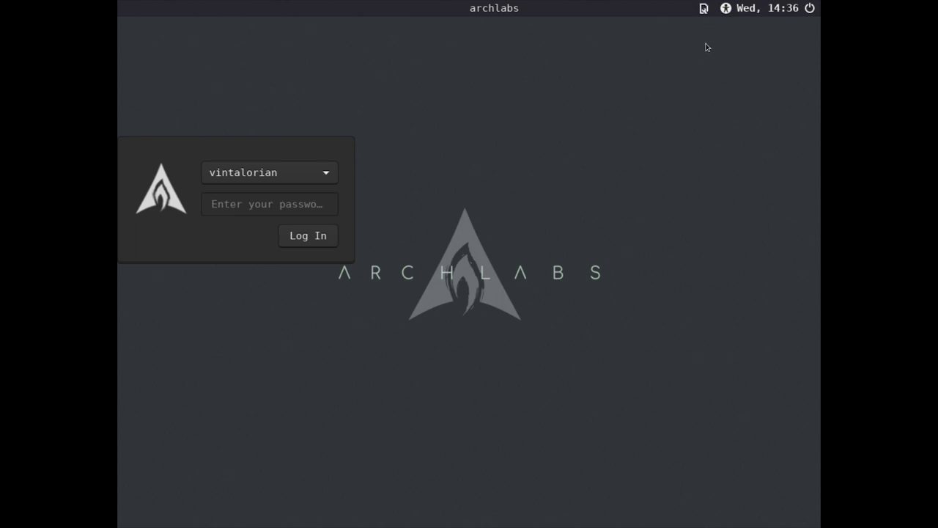
click(703, 9)
click(705, 41)
click(261, 207)
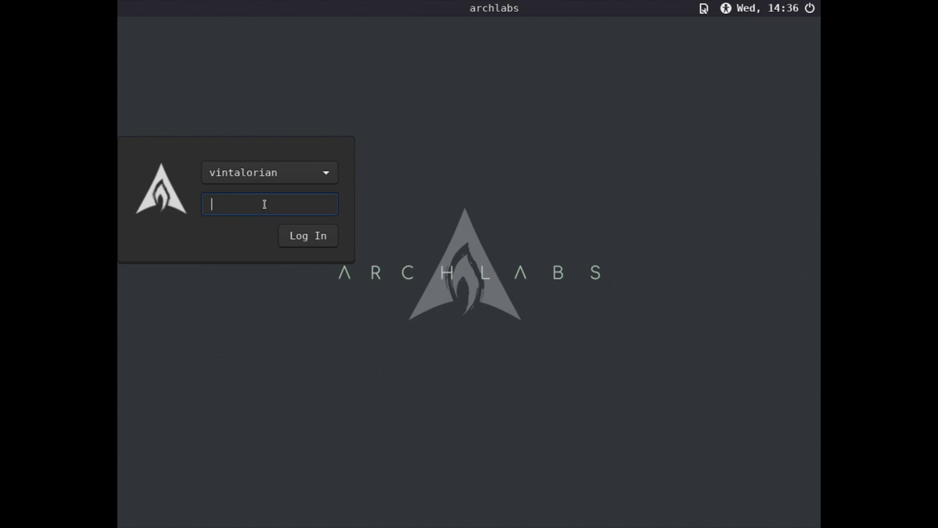
text(•••••••••••)
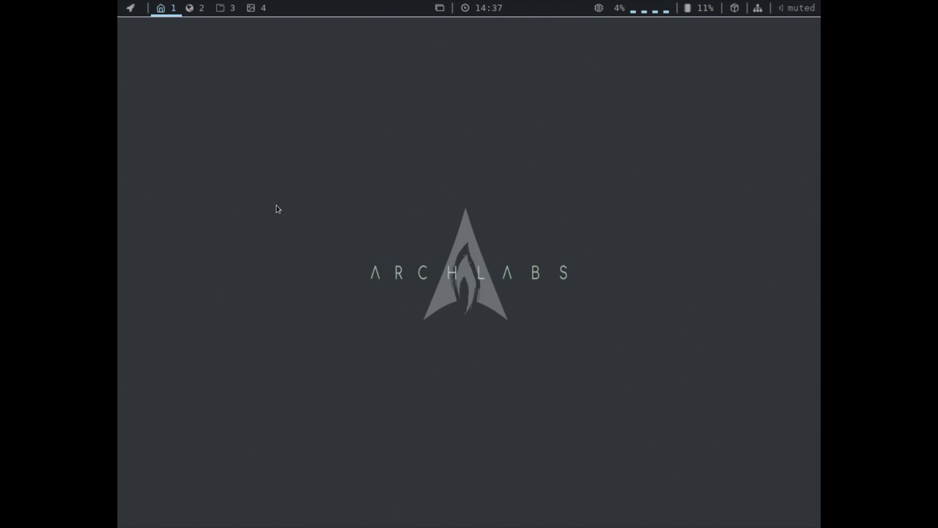
Open the desktop's application menu, browse its categories from Accessories through Office to System and close it
click(136, 8)
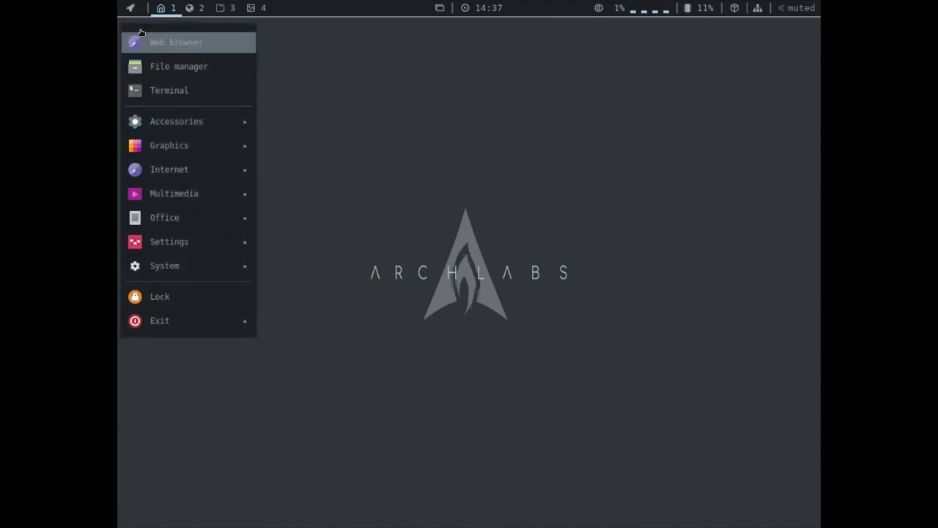
mouse_move(180, 129)
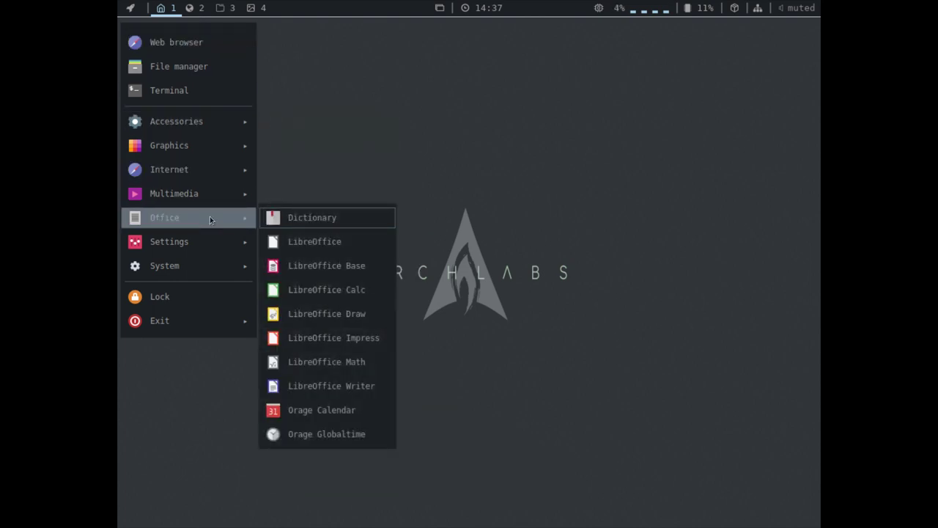
mouse_move(183, 239)
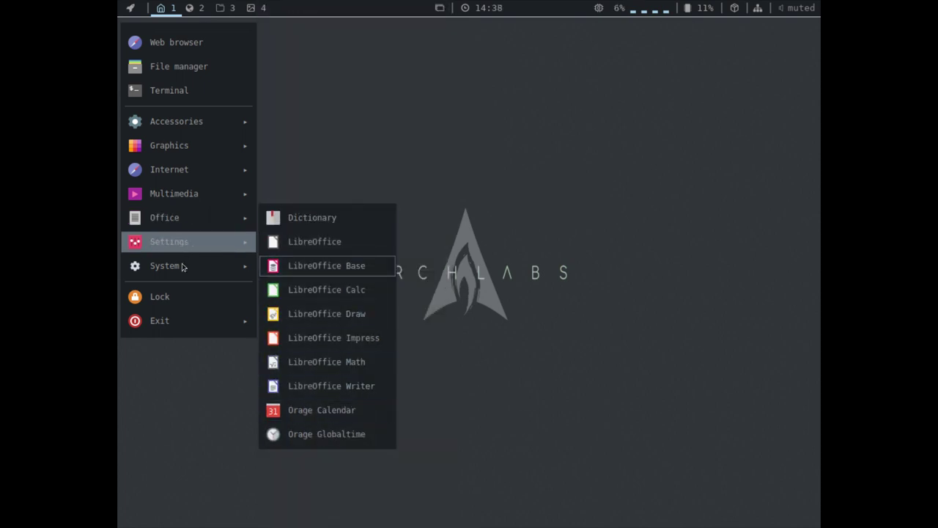
mouse_move(186, 268)
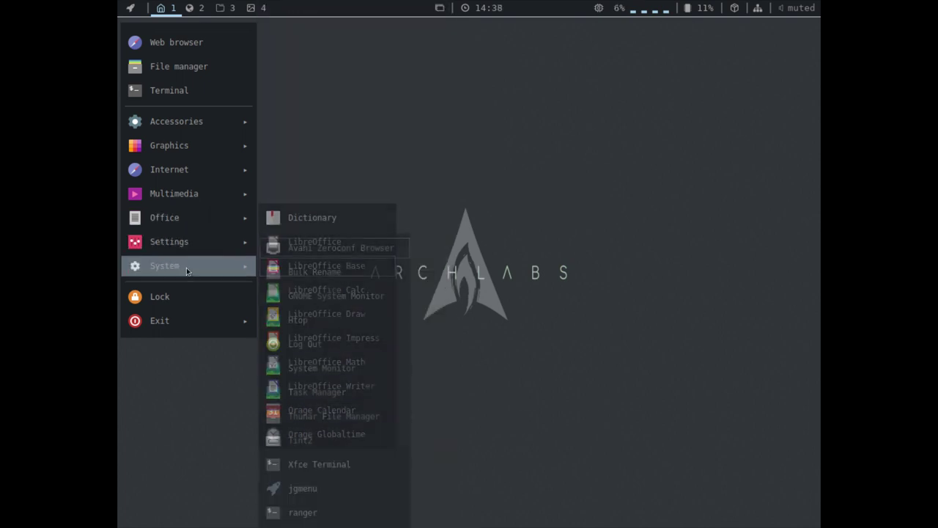
click(387, 172)
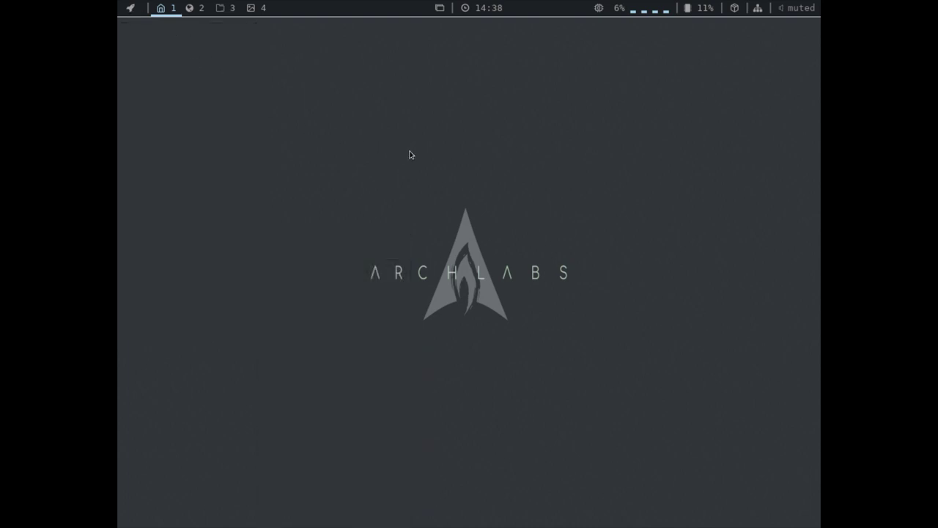
Open the Openbox desktop menu, examine its Screenshot, Places and Preferences submenus, and close it
right_click(409, 151)
mouse_move(471, 250)
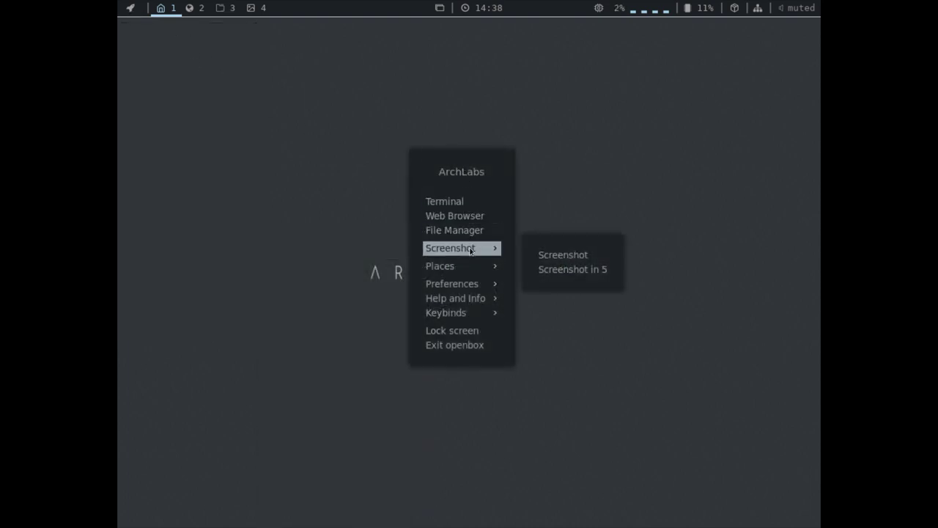
mouse_move(469, 266)
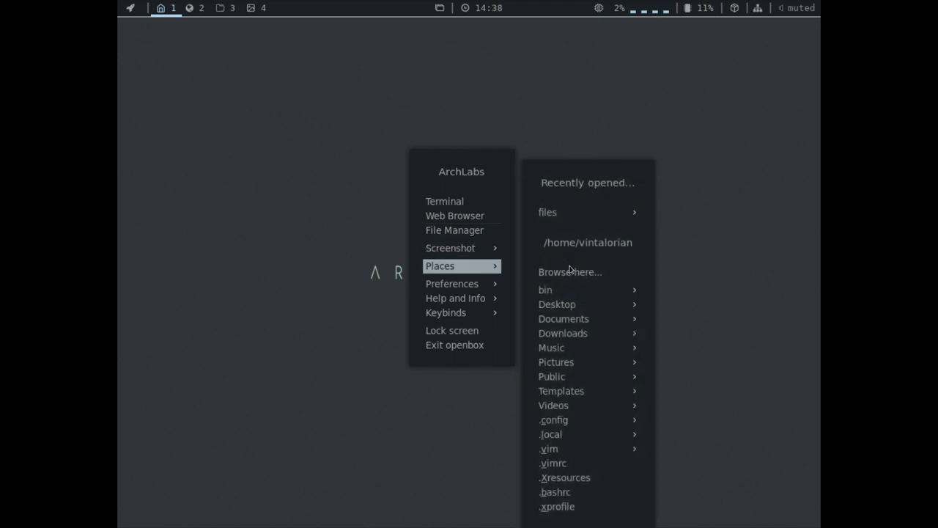
click(436, 119)
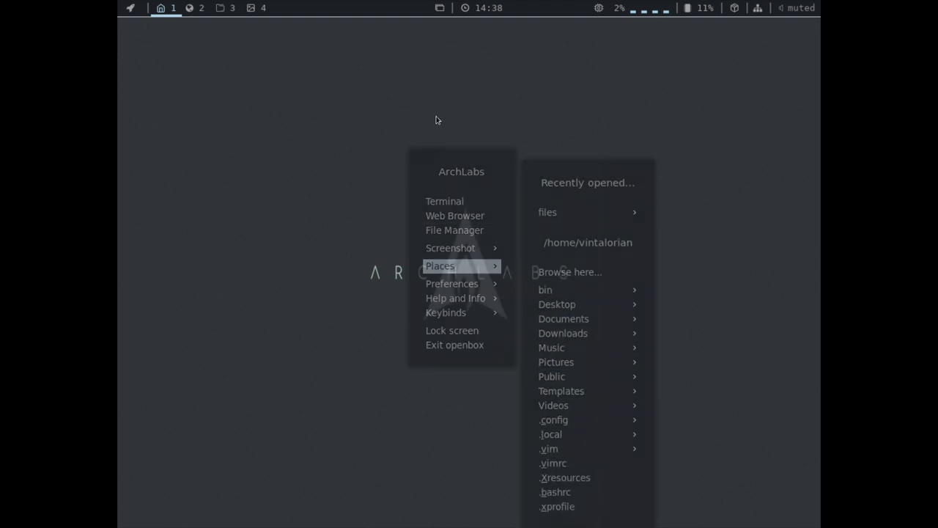
right_click(446, 92)
mouse_move(506, 191)
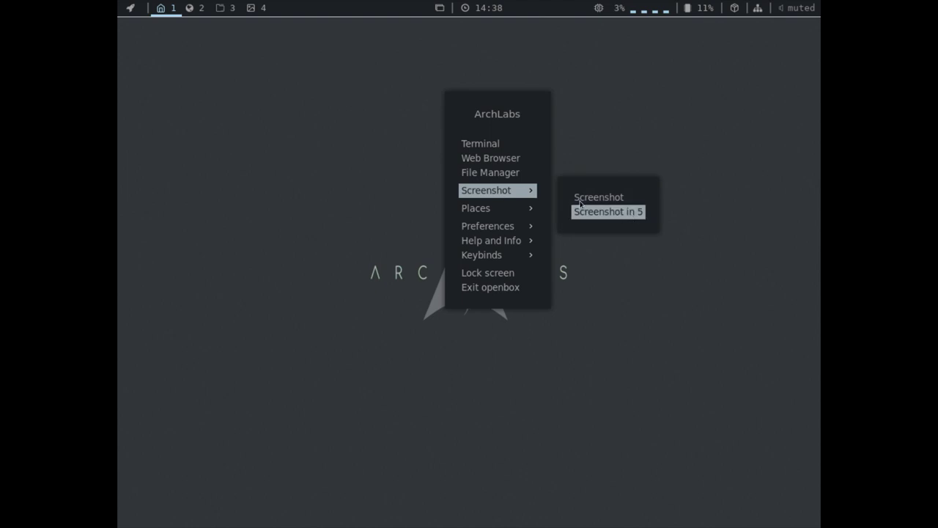
mouse_move(505, 208)
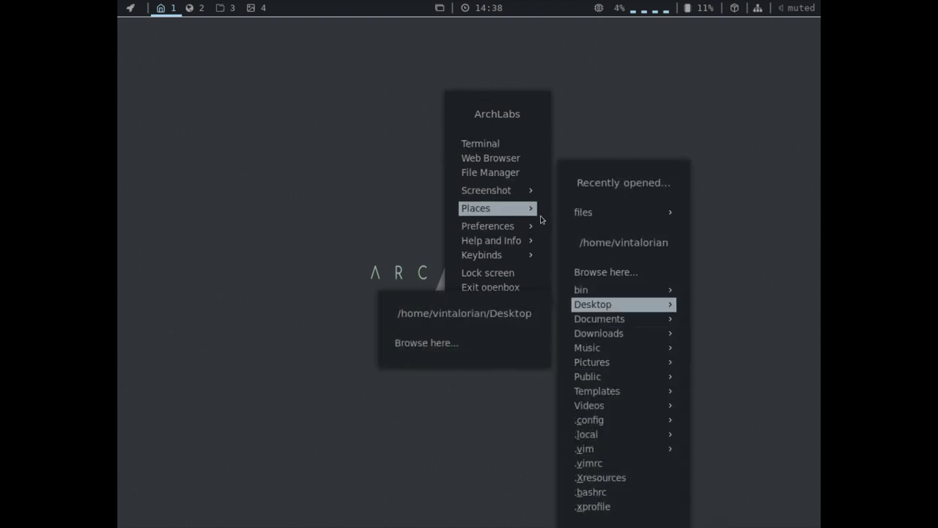
mouse_move(515, 226)
mouse_move(623, 240)
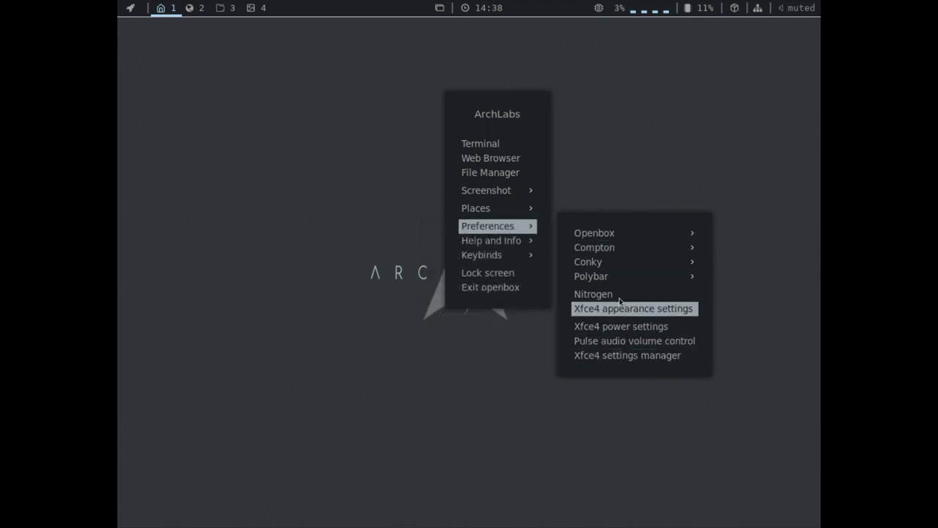
click(496, 379)
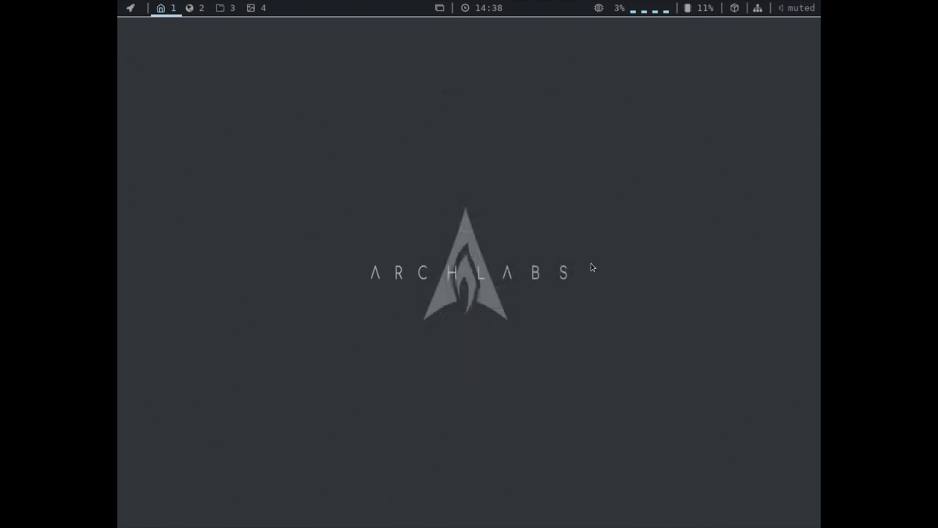
Exit Openbox from the desktop menu and log out to the login screen
right_click(404, 89)
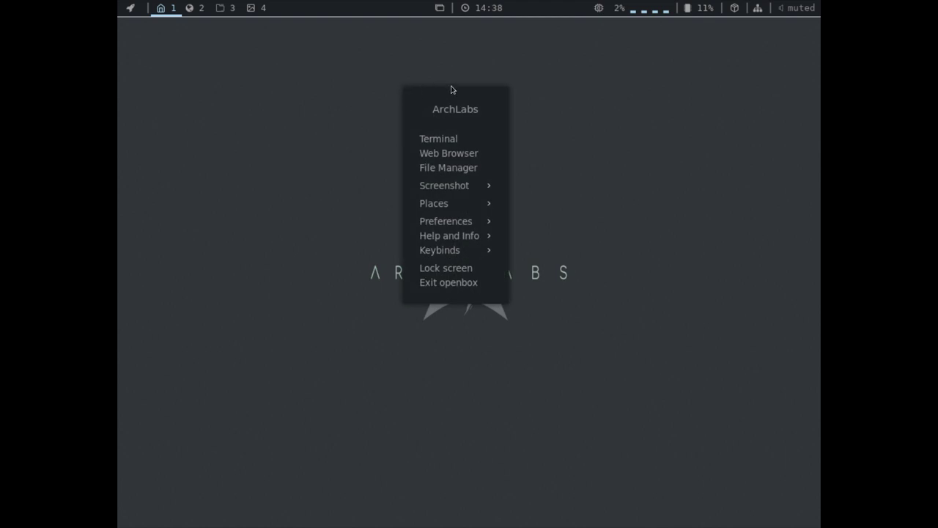
click(448, 282)
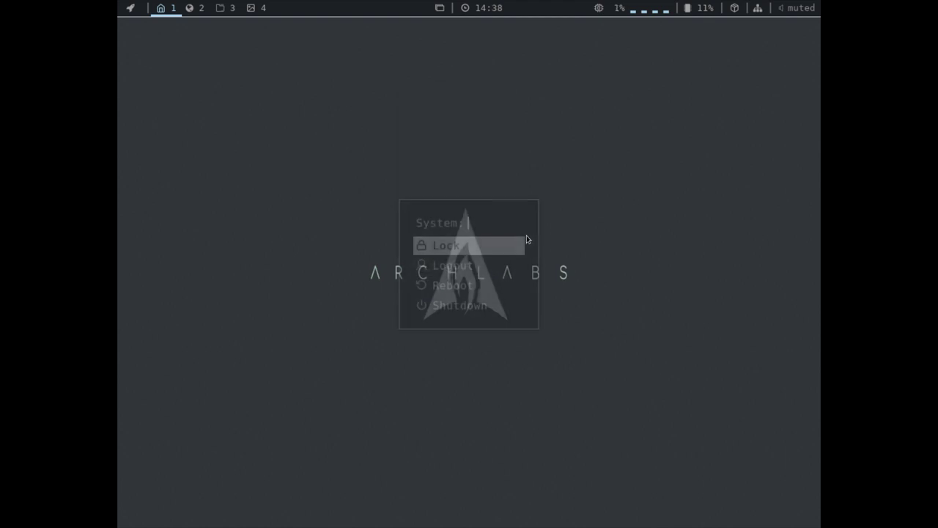
click(457, 269)
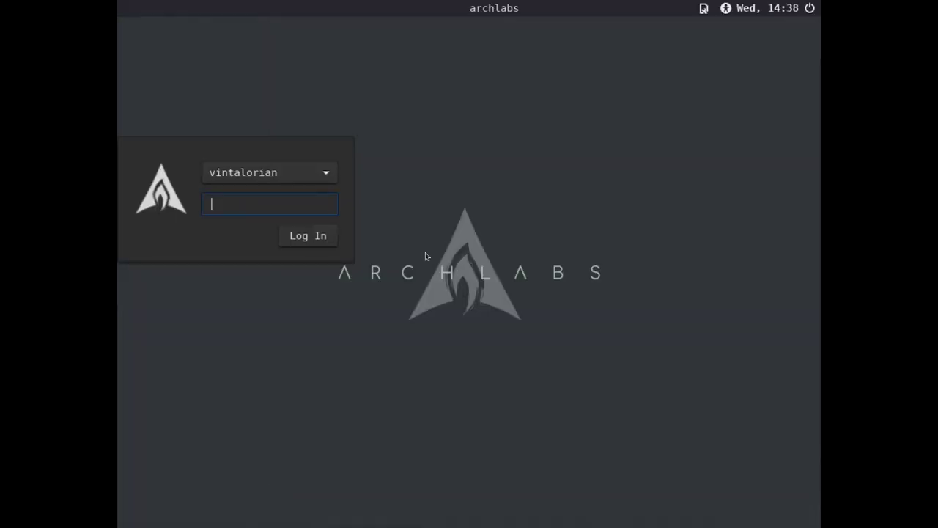
Choose Xfce Session on the login screen, enter the account password and log in
click(703, 9)
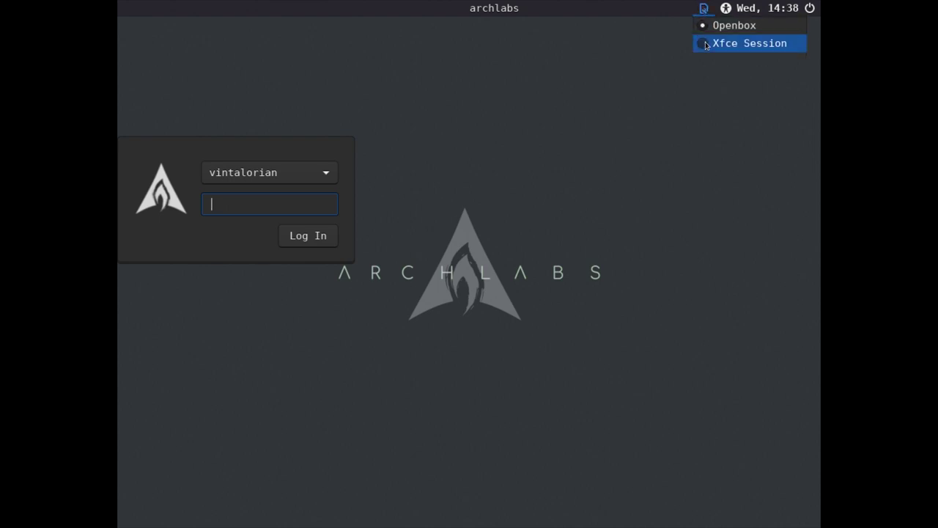
click(705, 44)
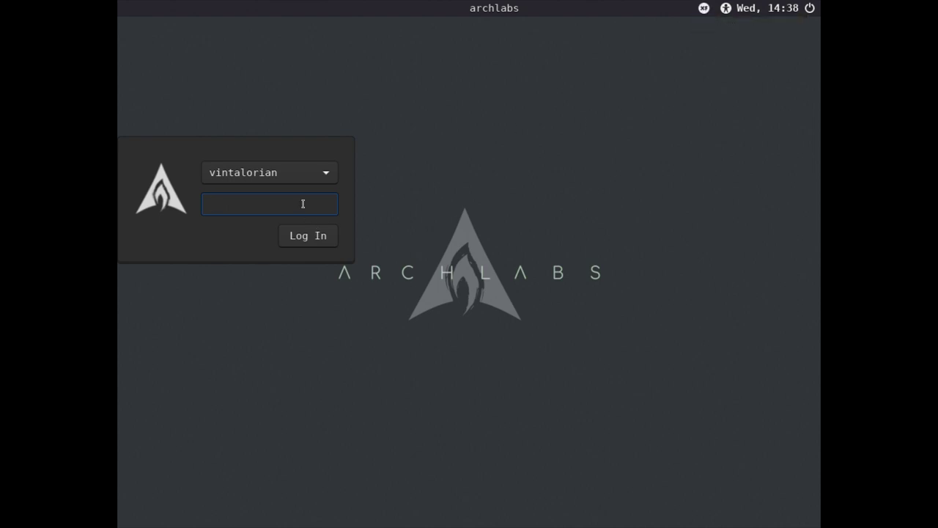
text(**********)
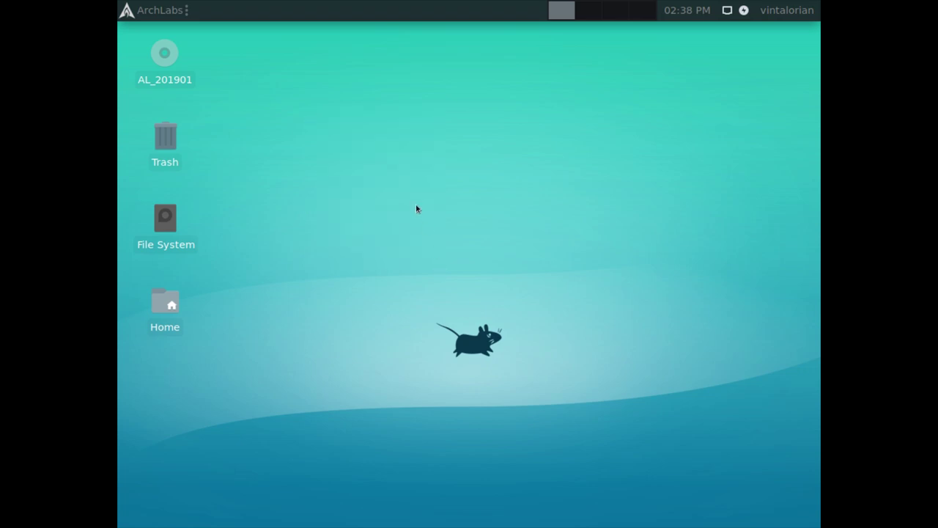
Examine the Xfce desktop's context menu, including its Create Document options, and close it
right_click(425, 168)
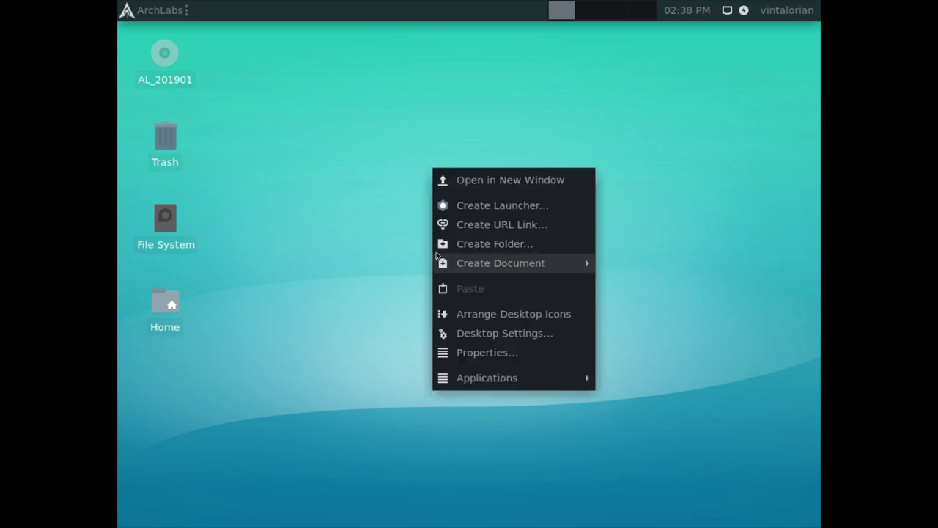
click(383, 191)
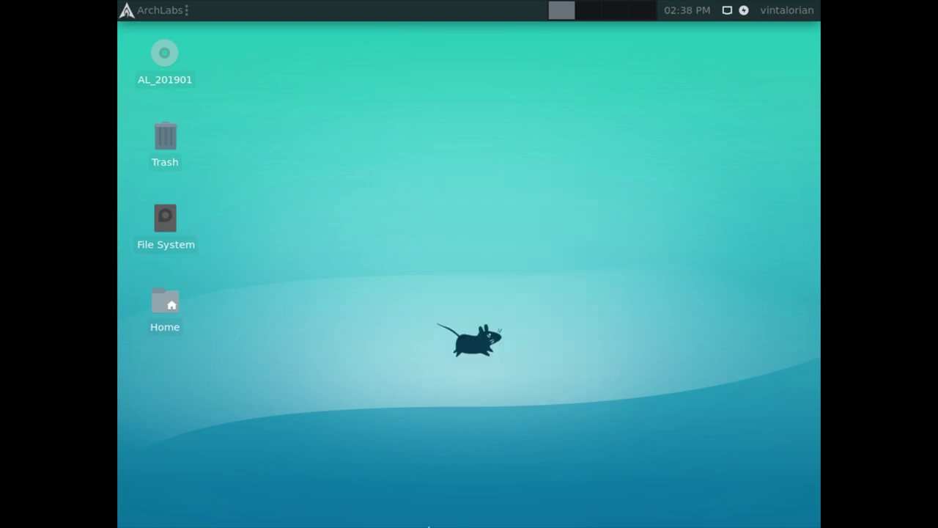
right_click(394, 200)
mouse_move(538, 292)
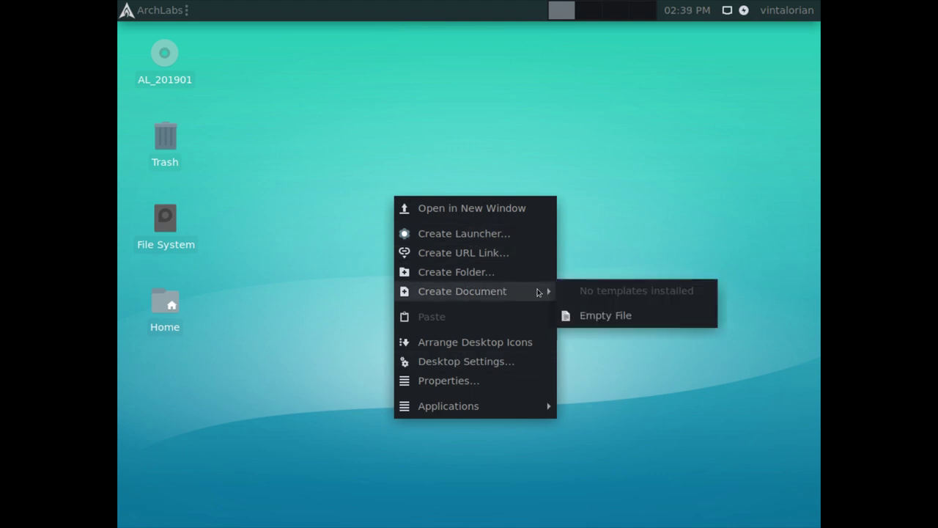
click(597, 233)
Browse the ArchLabs application menu on the Xfce panel, covering Settings, the full application list, multimedia, system and Internet programs, and close it
click(160, 12)
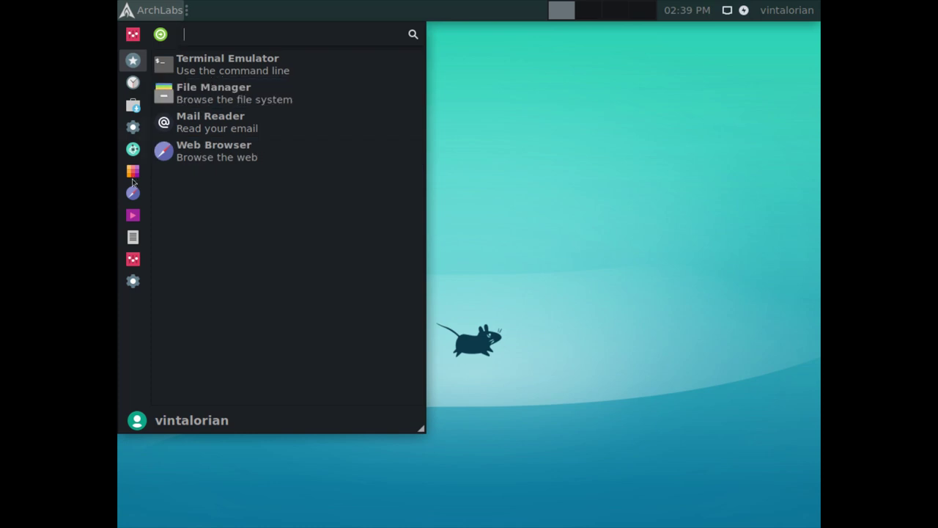
click(132, 281)
click(133, 259)
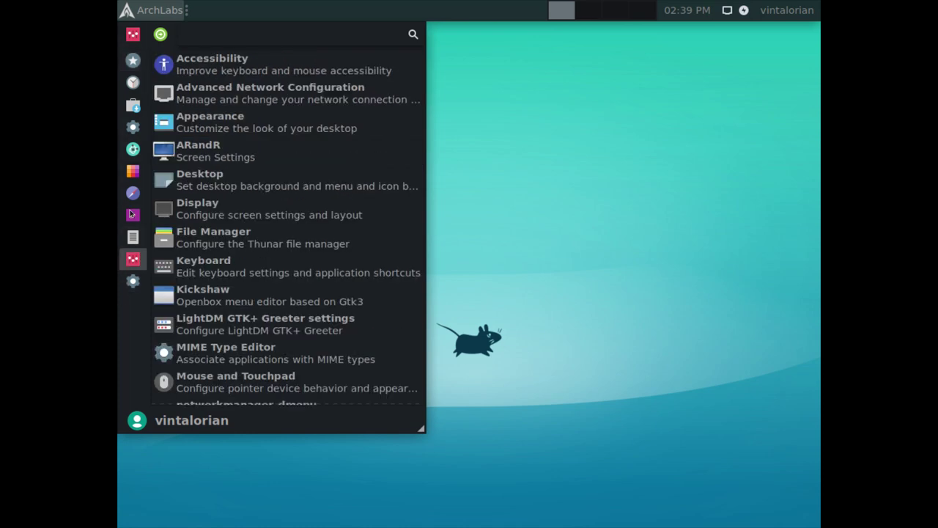
click(133, 105)
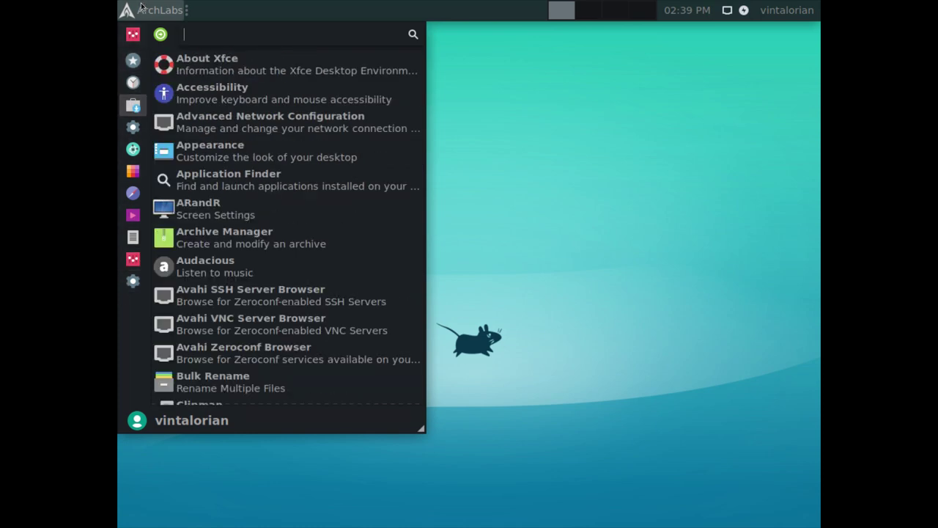
click(156, 10)
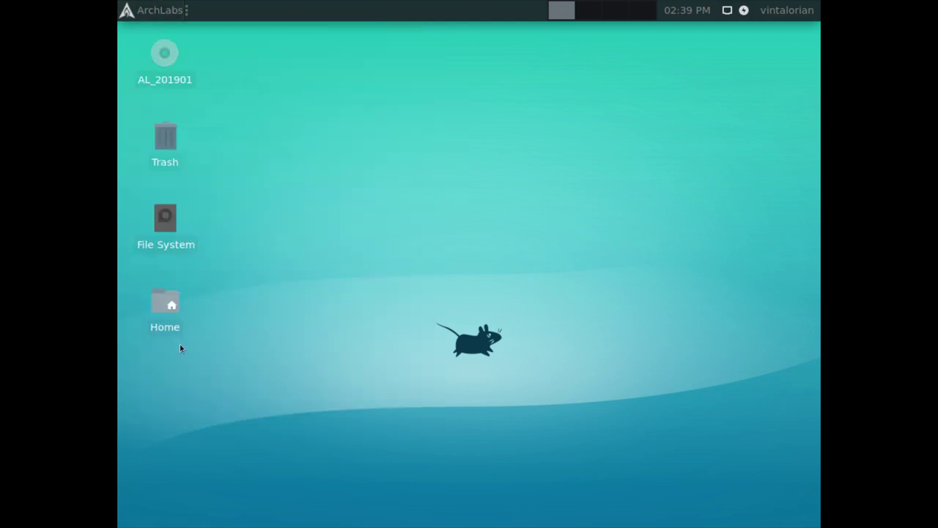
click(156, 10)
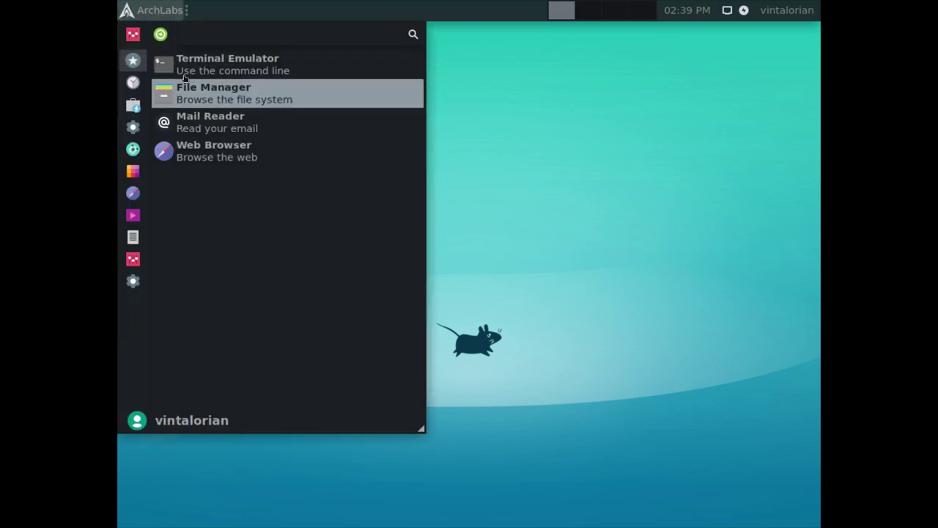
click(132, 214)
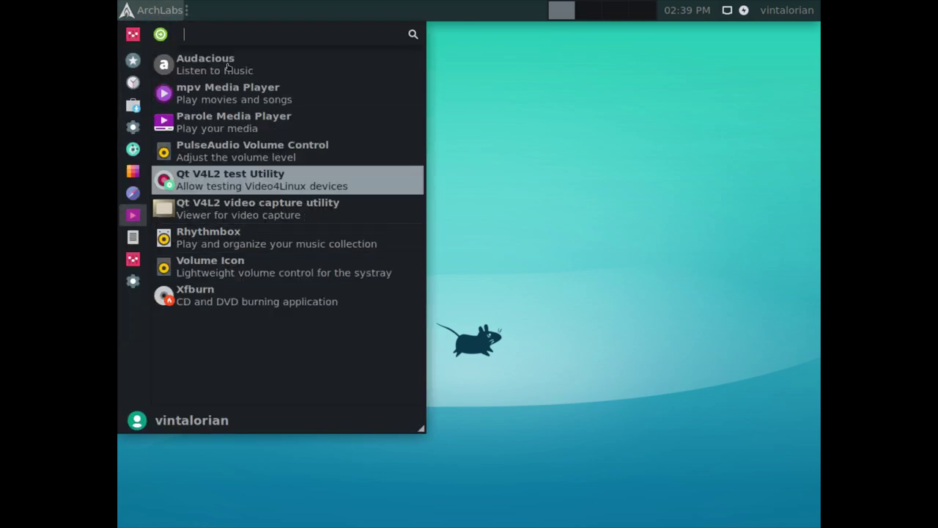
click(135, 285)
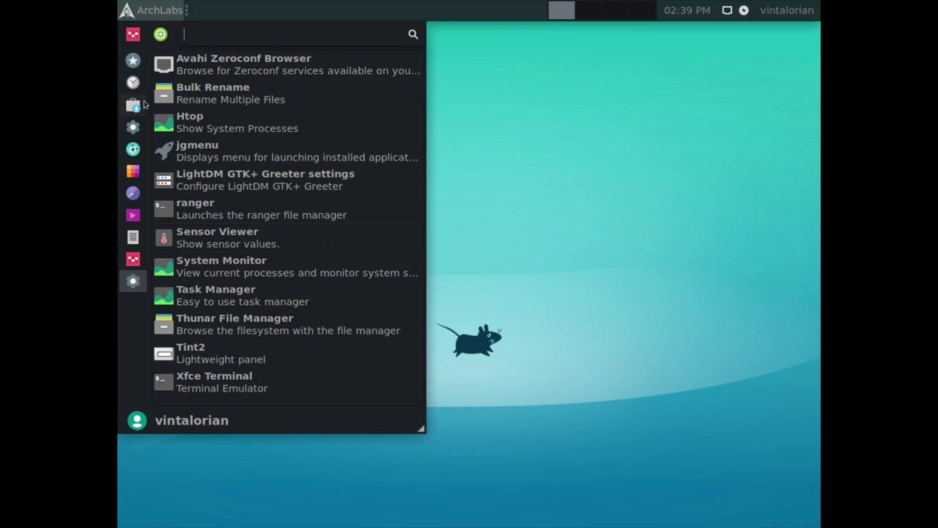
mouse_move(132, 200)
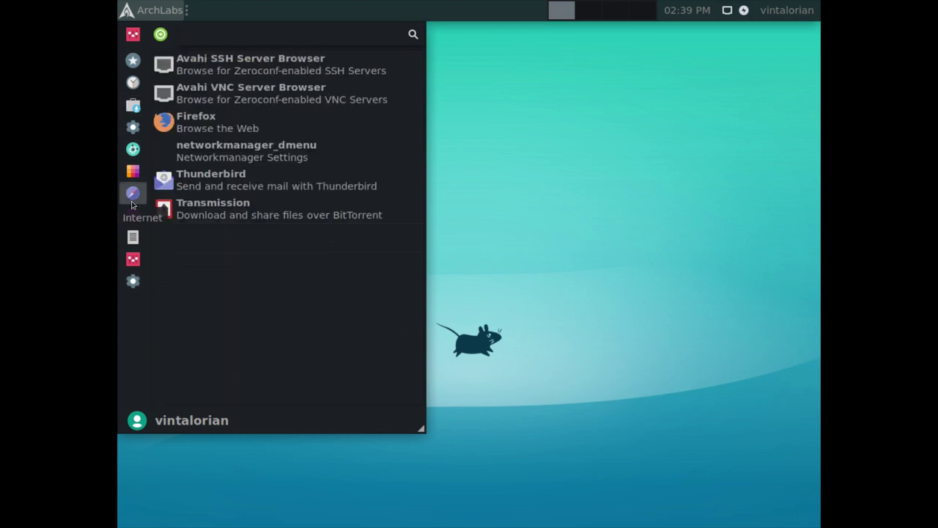
click(518, 166)
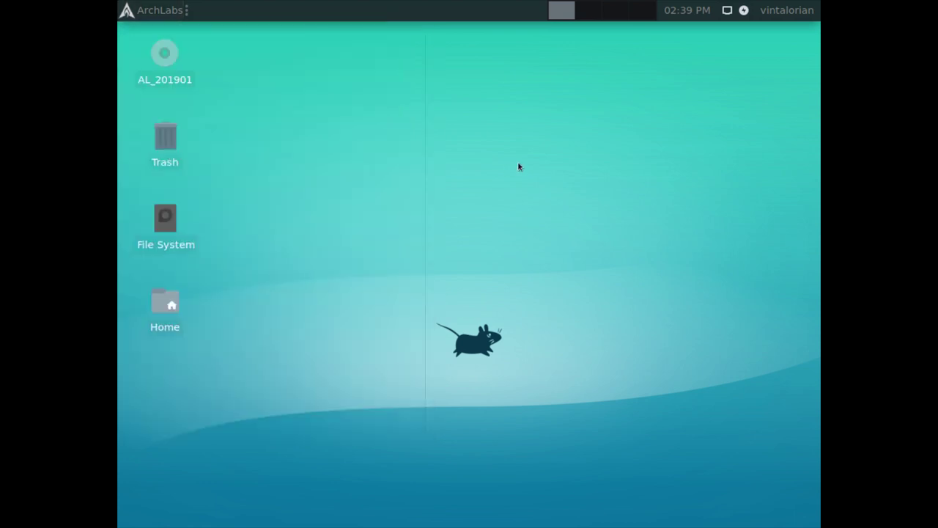